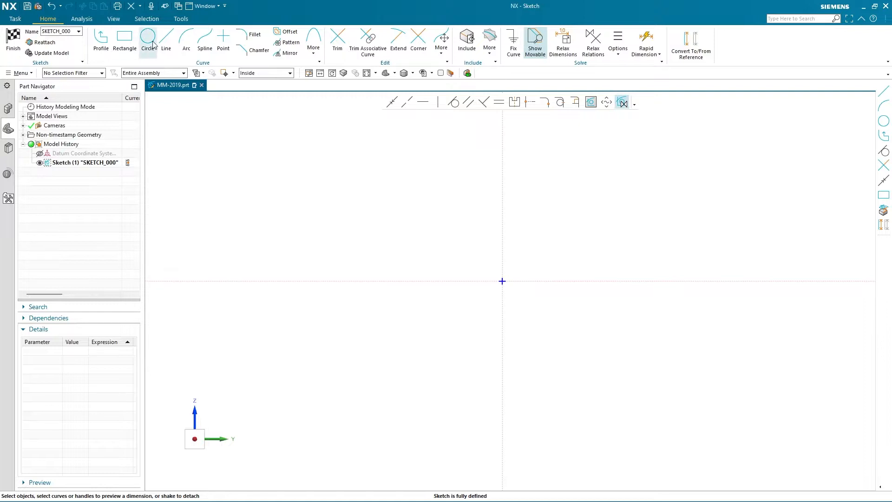
Sketch a 30 mm diameter circle centred on the horizontal axis, on the negative Y side of the origin
left_click(148, 37)
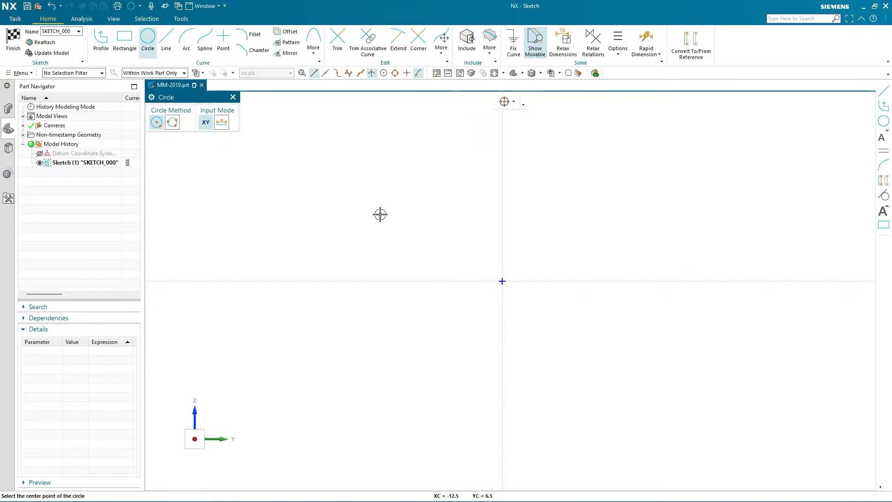
left_click(396, 281)
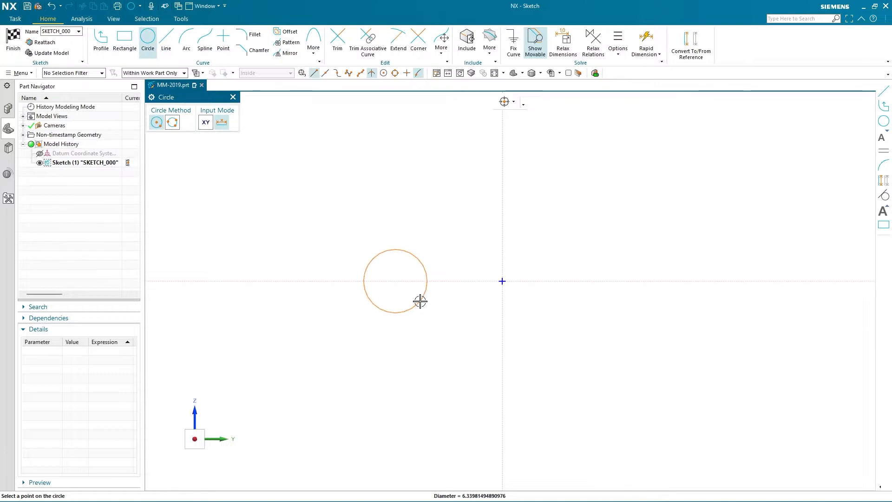
key("Return")
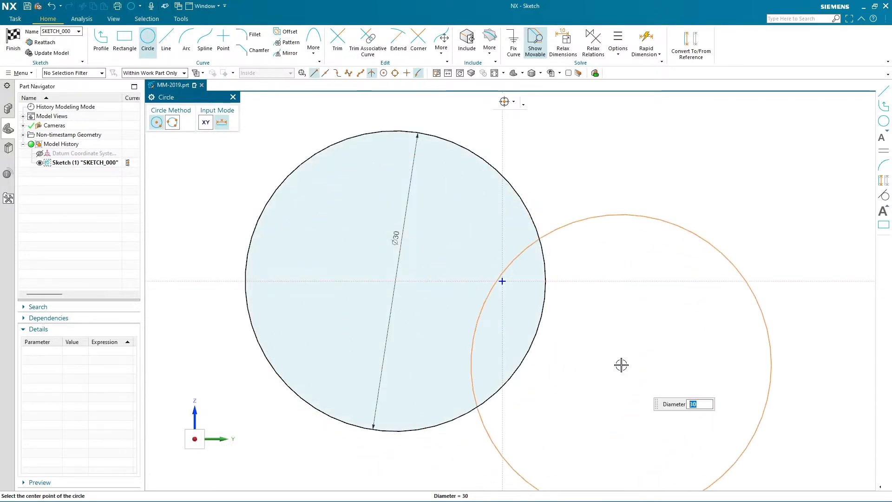
Add two circles of 16 mm and 10 mm diameter concentric with the 30 mm circle
type("16")
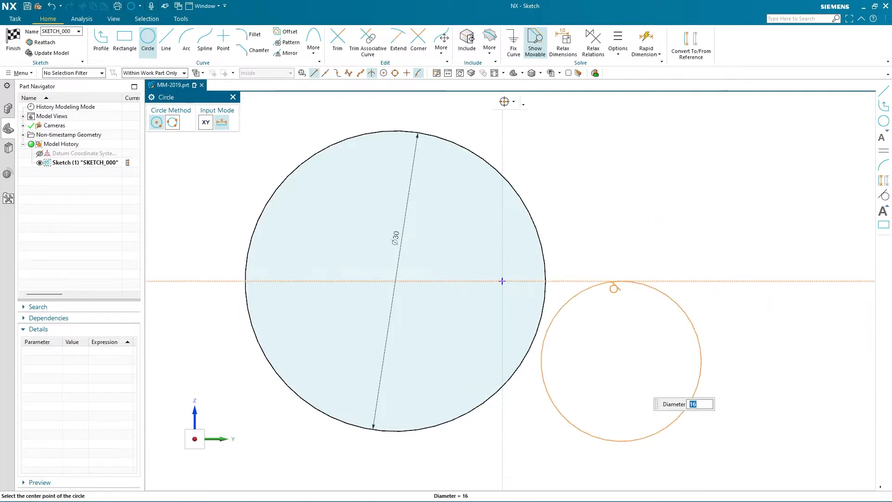
left_click(384, 72)
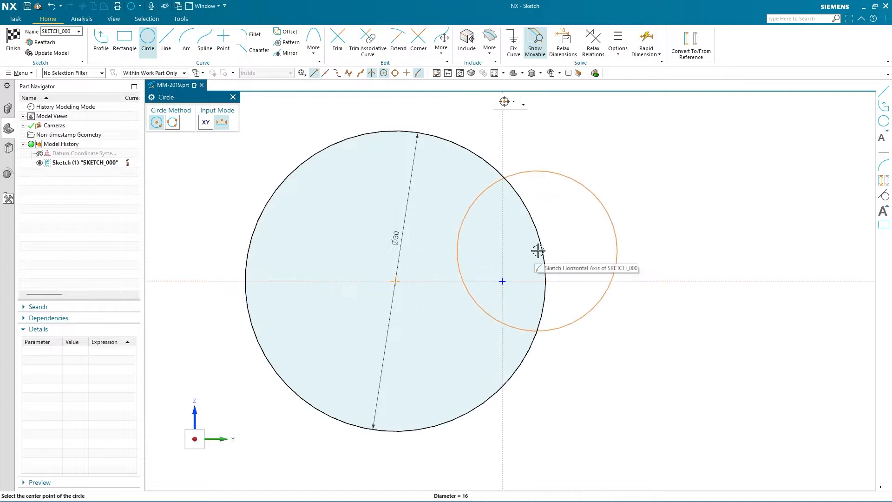
left_click(395, 281)
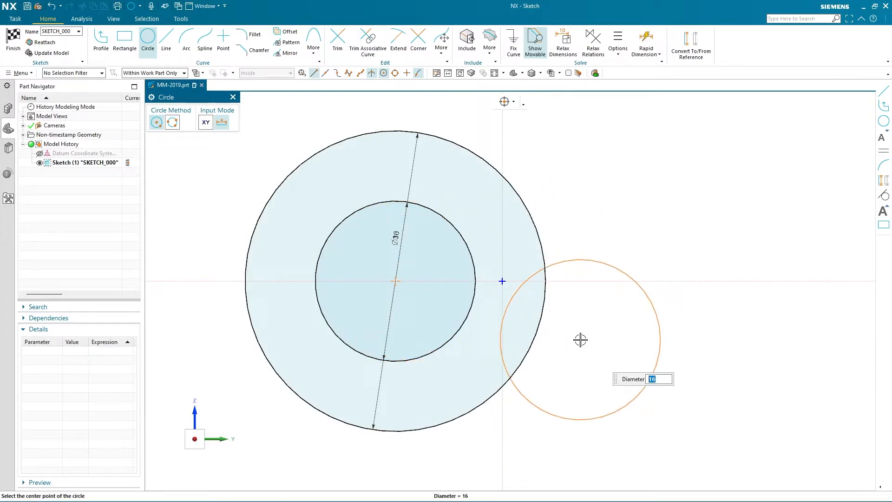
type("10")
key("Return")
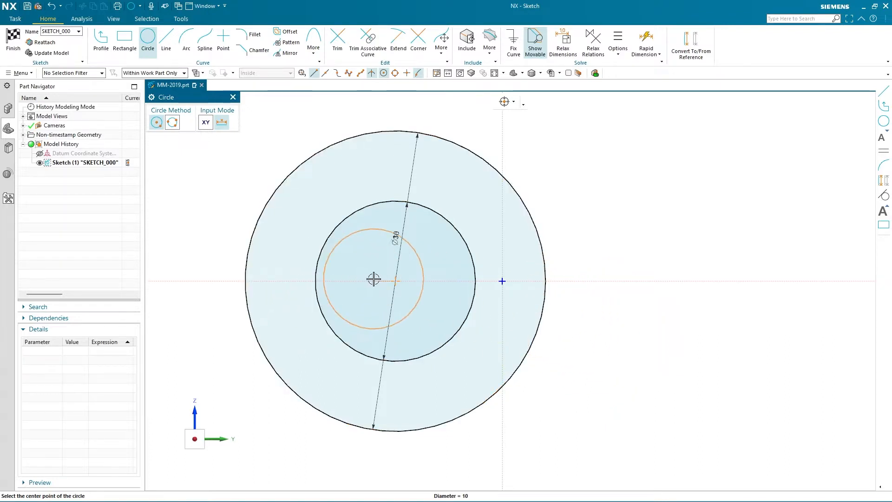
left_click(396, 280)
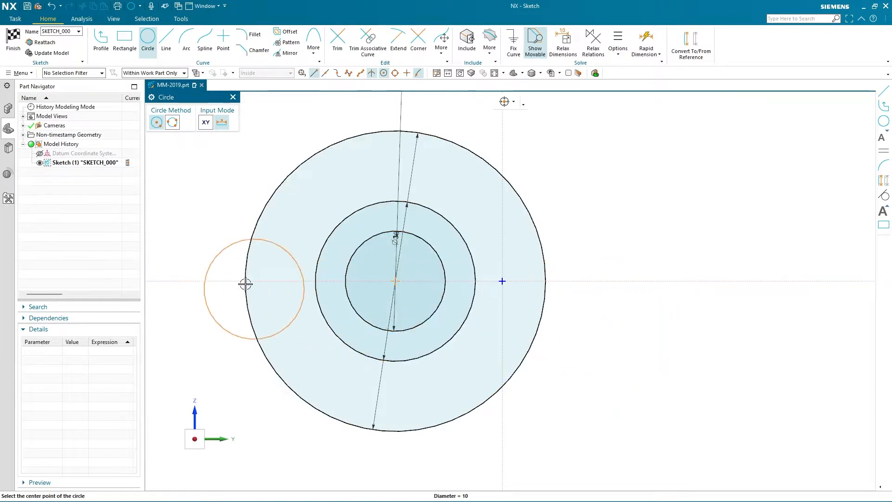
key("Escape")
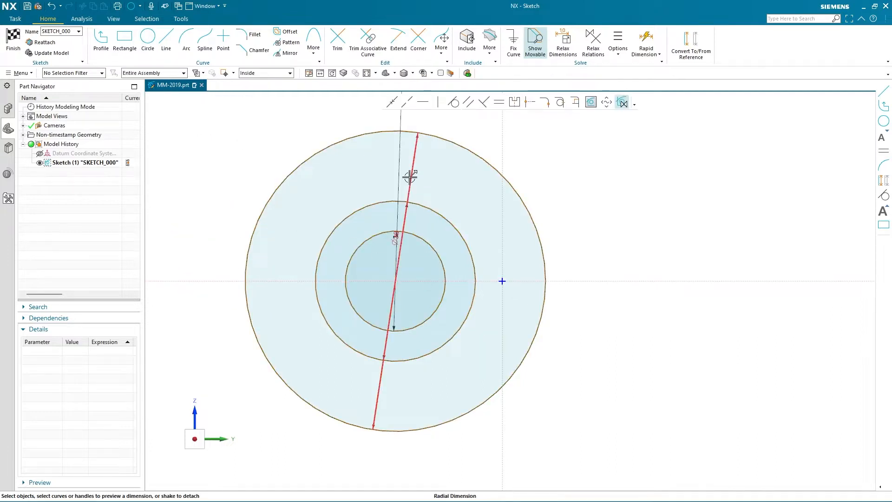
Move the three diameter dimensions outside the circles, side by side at their upper left
left_click_drag(410, 175, 242, 152)
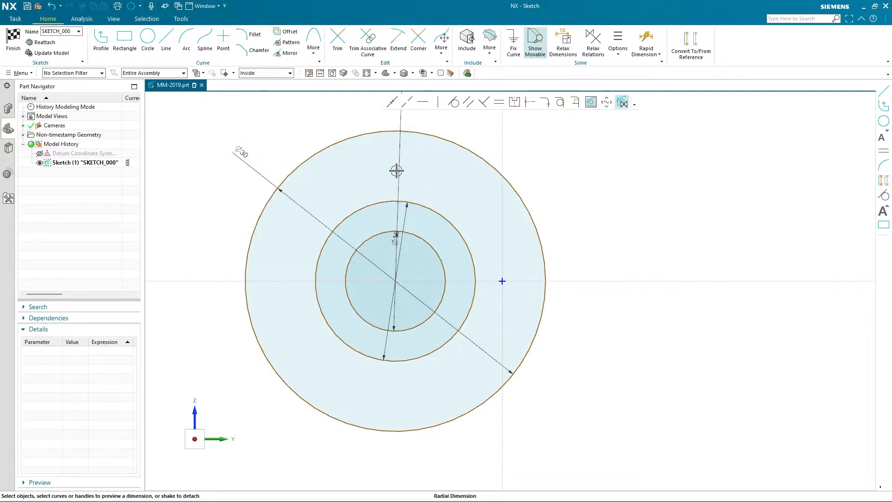
mouse_move(398, 169)
left_mouse_down()
mouse_move(295, 149)
mouse_move(275, 134)
left_mouse_up()
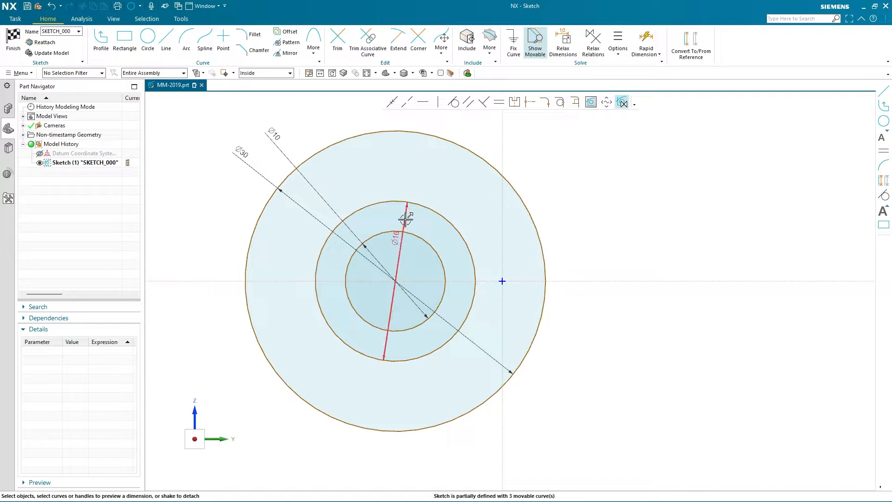
mouse_move(405, 218)
left_mouse_down()
mouse_move(364, 190)
mouse_move(255, 149)
mouse_move(257, 136)
left_mouse_up()
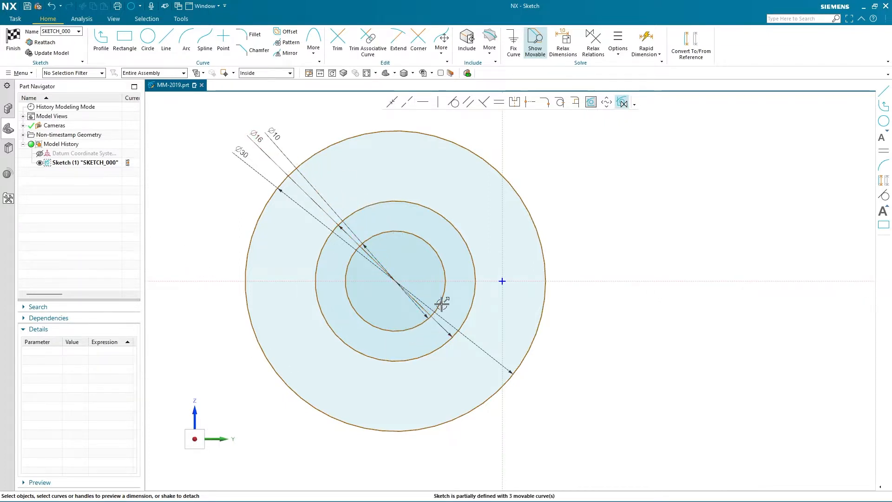
Shift the circles away from the origin and dimension their centre 22 mm from the vertical axis
left_click_drag(444, 291, 360, 292)
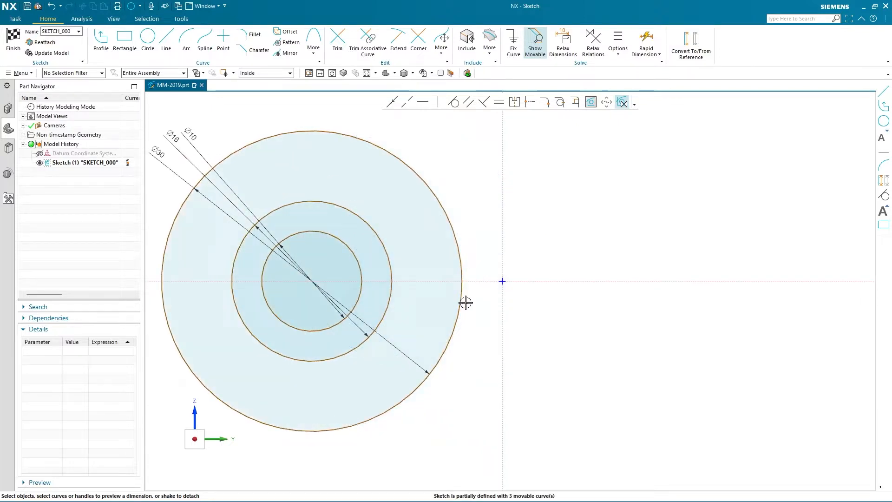
left_click(501, 314)
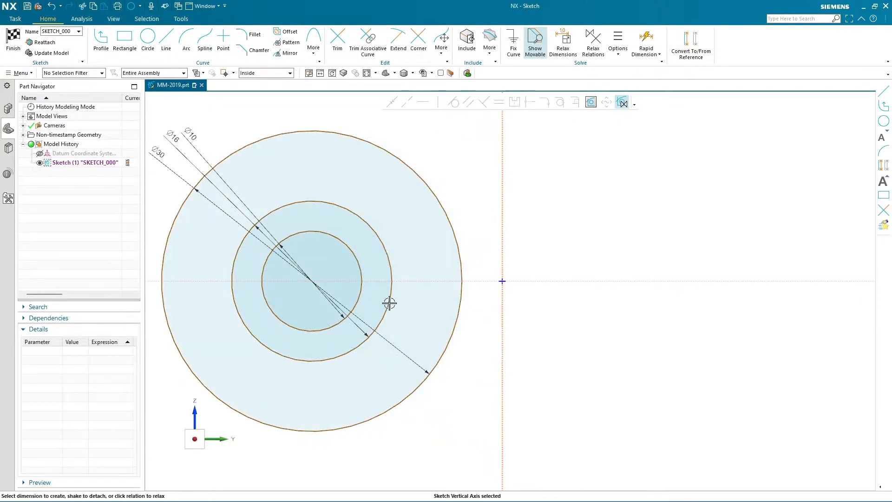
left_click(311, 283)
scroll(379, 223, "down", 2)
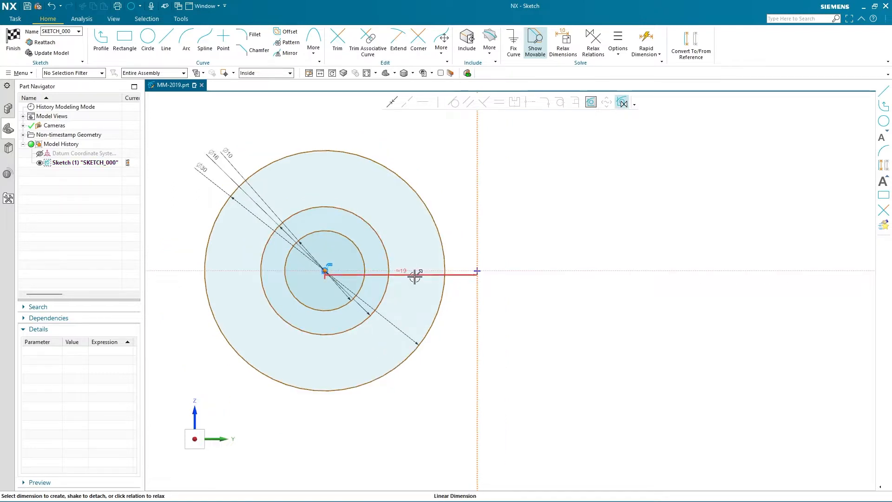
left_click(404, 409)
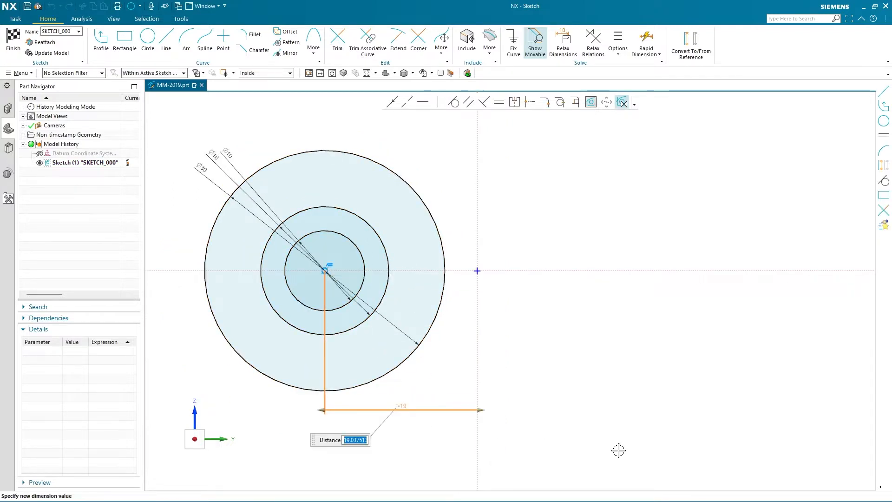
key("Return")
key("Escape")
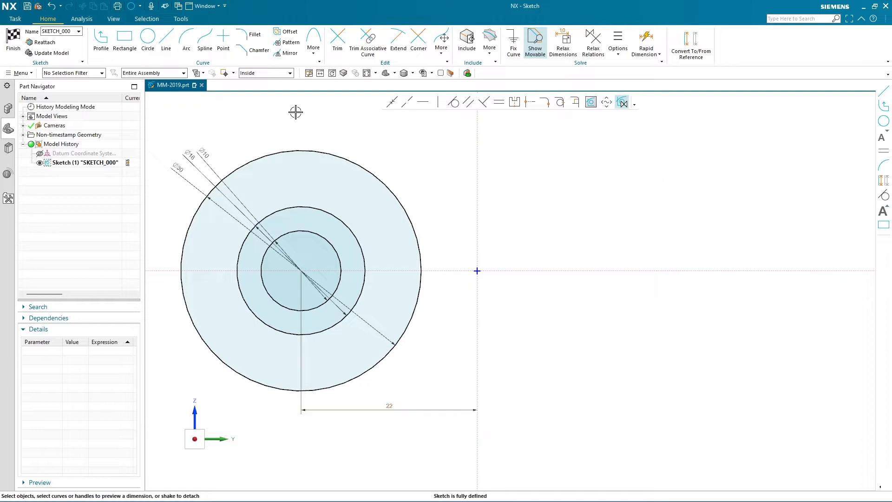
Sketch a profile tangent to the 16 mm circle's top, down the vertical axis for about 31 mm, and back tangent to its underside
left_click(100, 39)
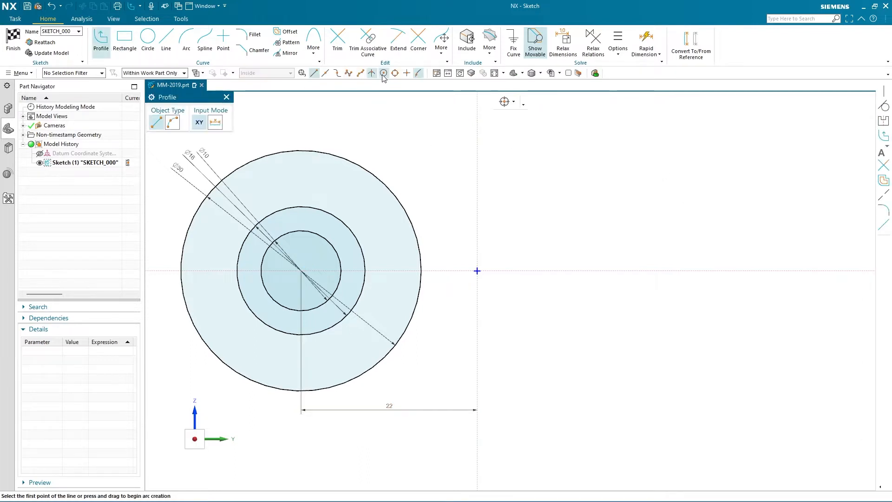
left_click(301, 206)
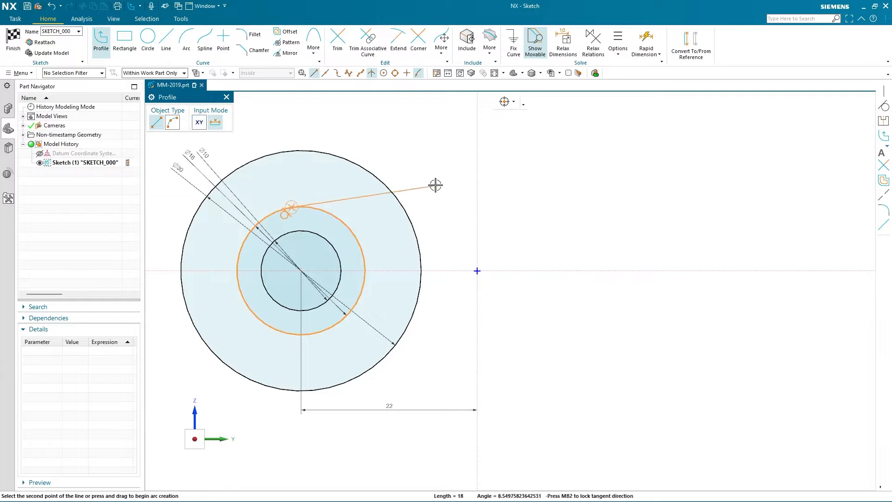
left_click(477, 161)
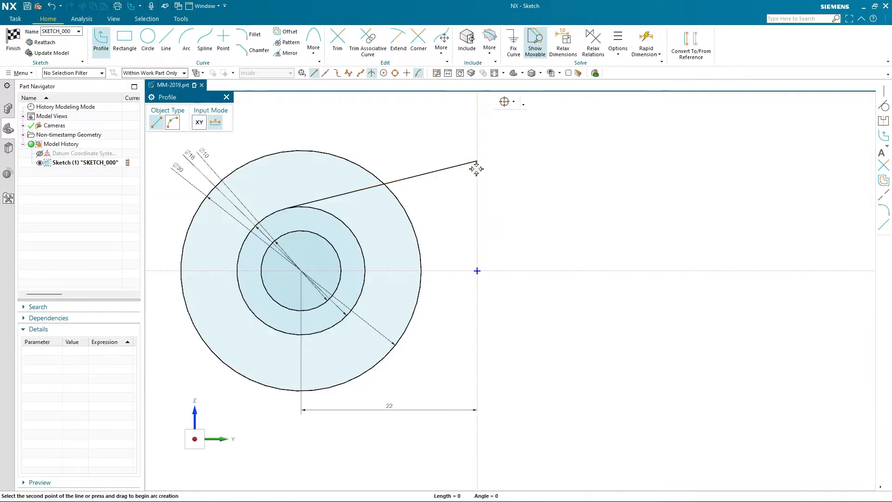
left_click(477, 408)
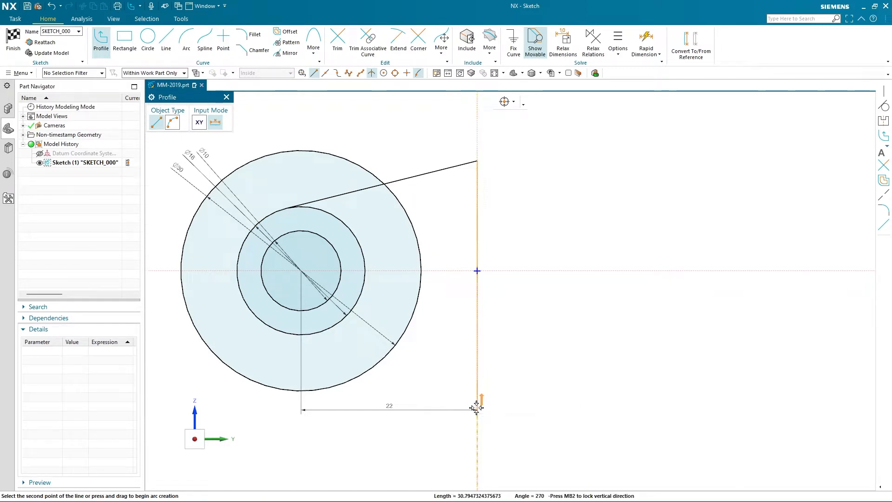
left_click(286, 333)
key("Escape")
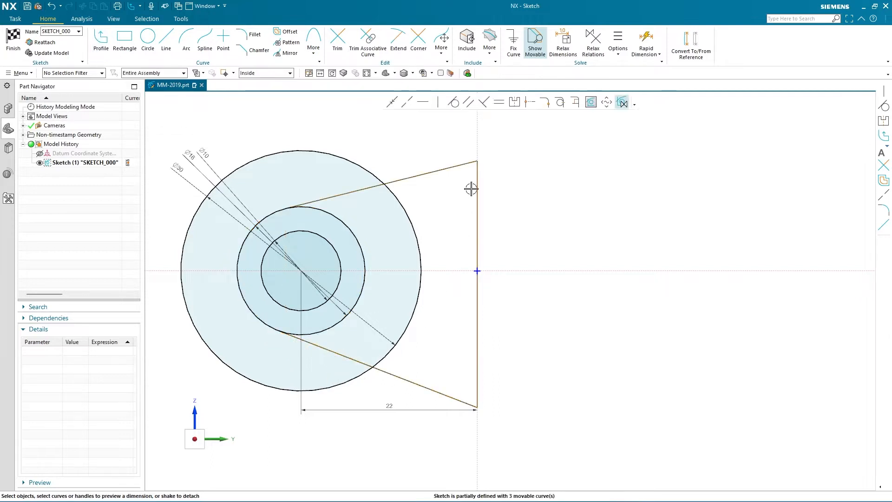
Make the two slanted tangent lines symmetric about the sketch's horizontal axis
left_click(448, 169)
left_click(440, 391)
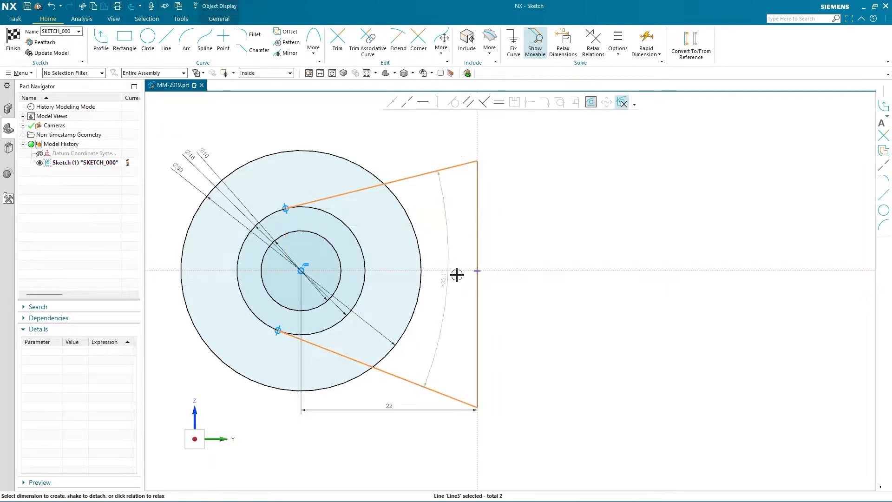
left_click(514, 101)
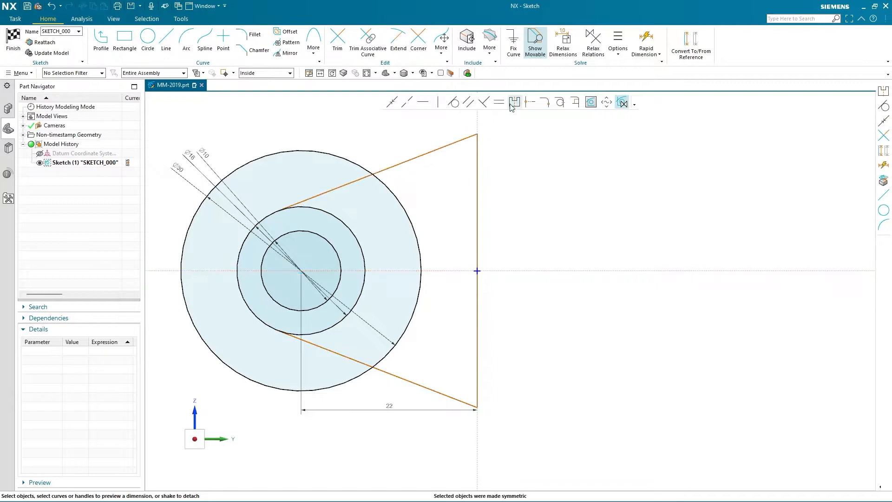
Dimension the profile's vertical line at 24 mm, with the dimension placed outside the profile
left_click(476, 275)
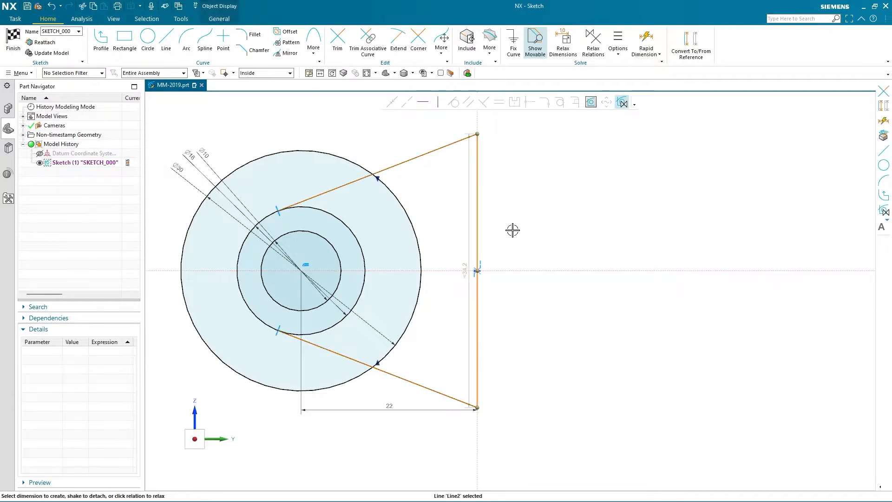
left_click_drag(469, 243, 519, 246)
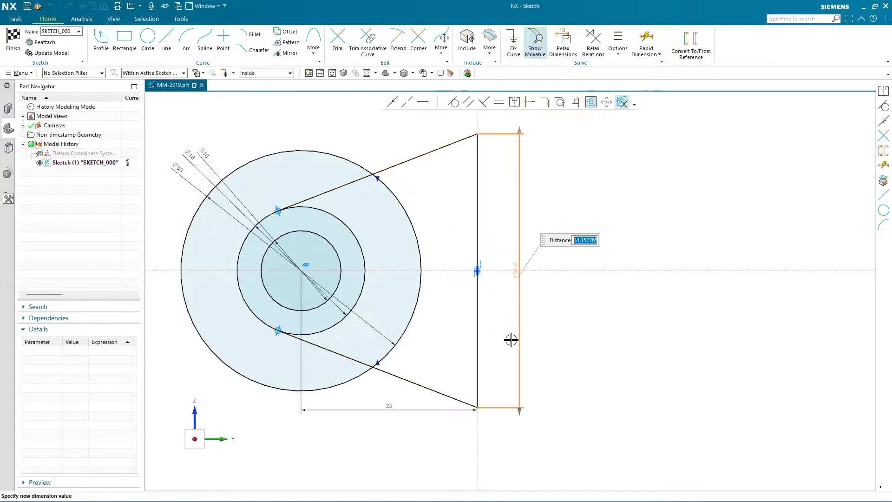
type("24")
key("Return")
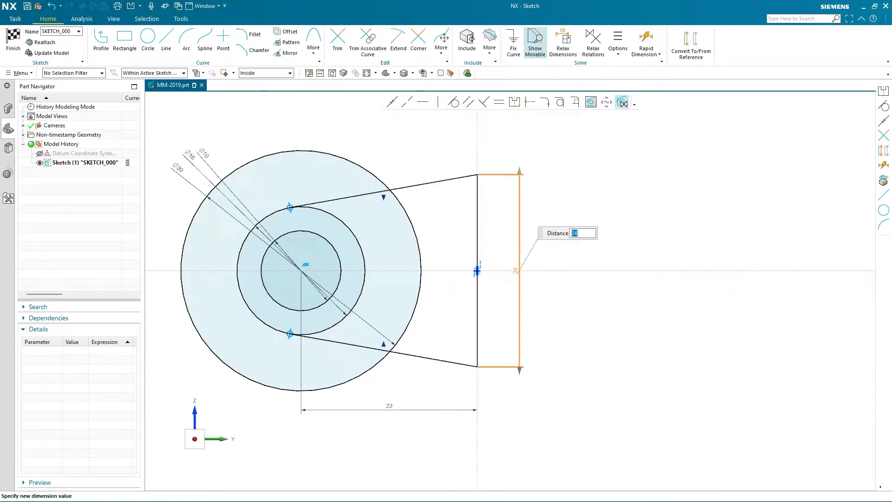
middle_click(632, 194)
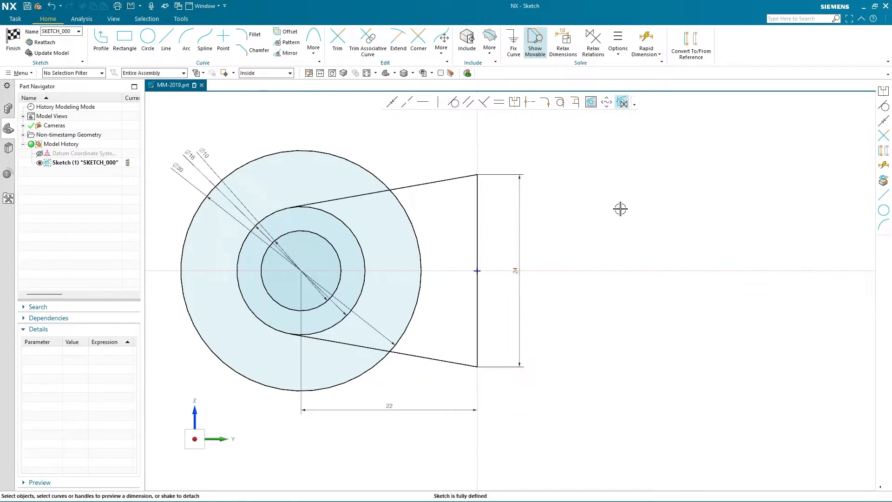
left_click(370, 193)
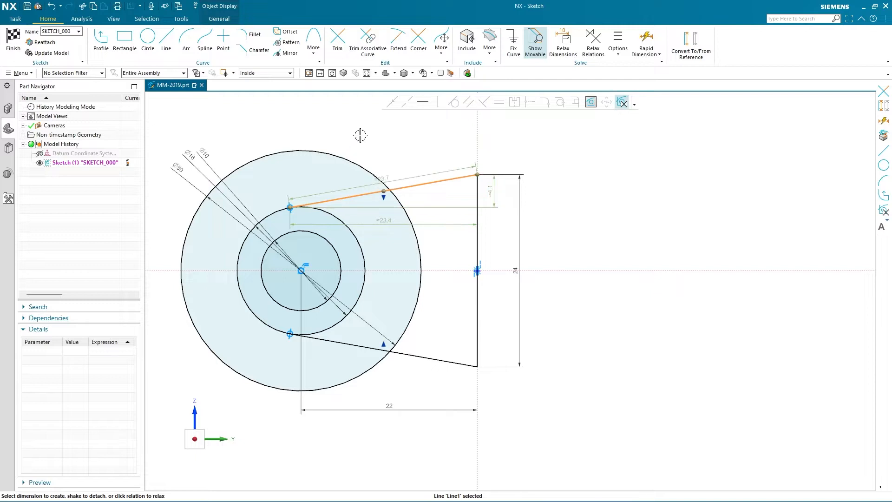
left_click(370, 126)
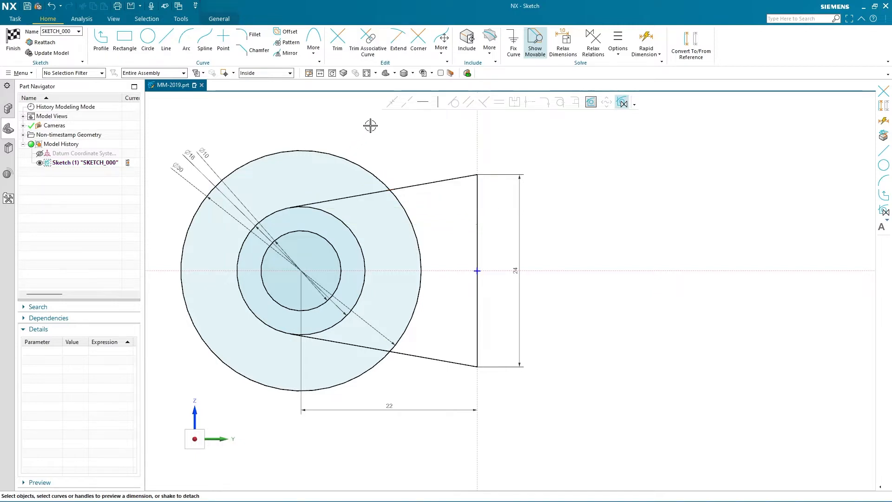
Finish the sketch, fit the model in view and clear the sketch selection
left_click(12, 56)
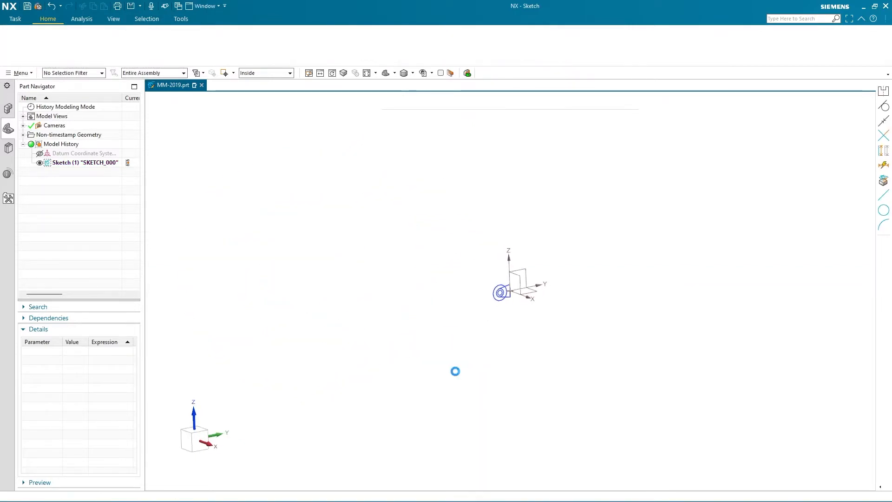
key("ctrl+f")
scroll(455, 320, "down", 3)
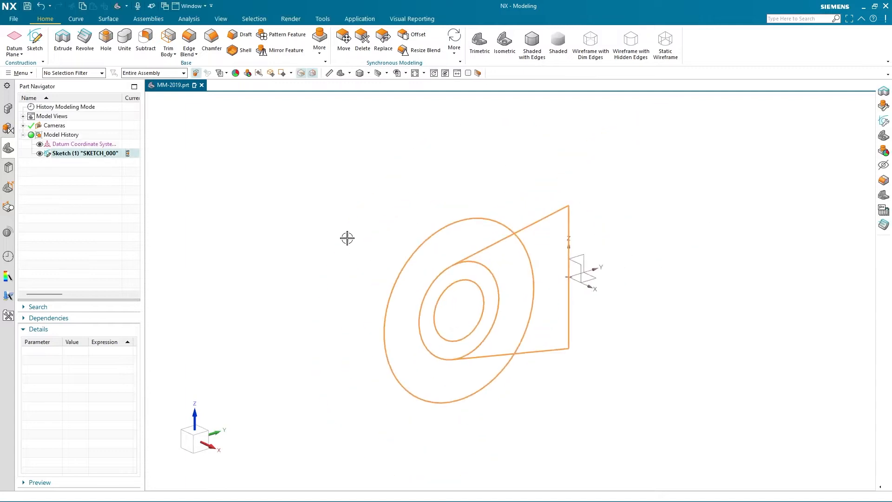
left_click(347, 238)
Extrude the tapered arm and the ring around the smallest circle as boundary regions, symmetrically with a 70 mm width, leaving the smallest circle open
left_click(63, 40)
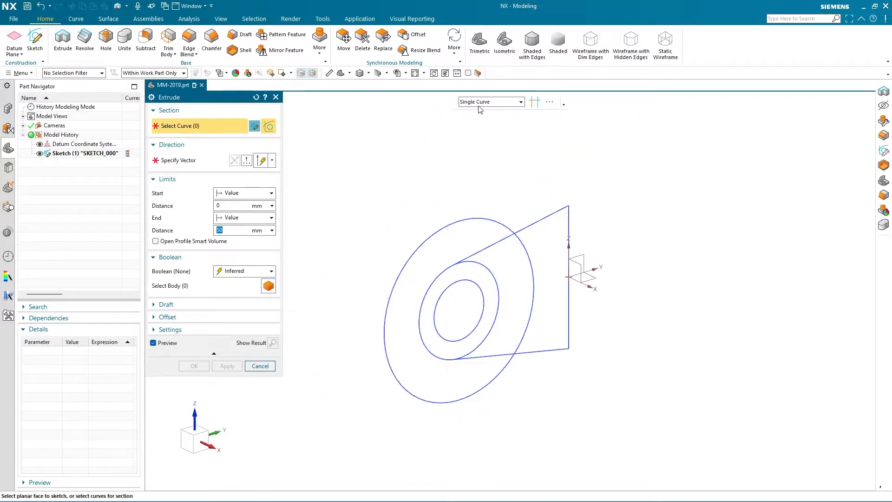
left_click(480, 103)
left_click(488, 172)
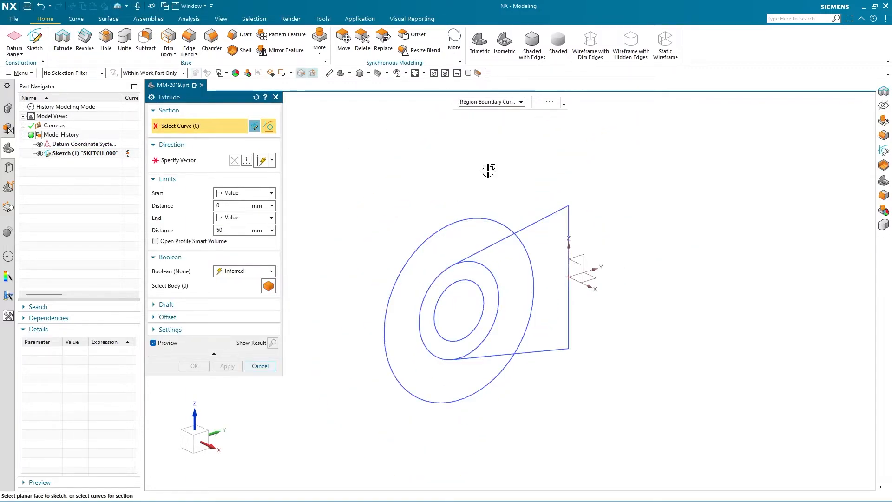
left_click(236, 221)
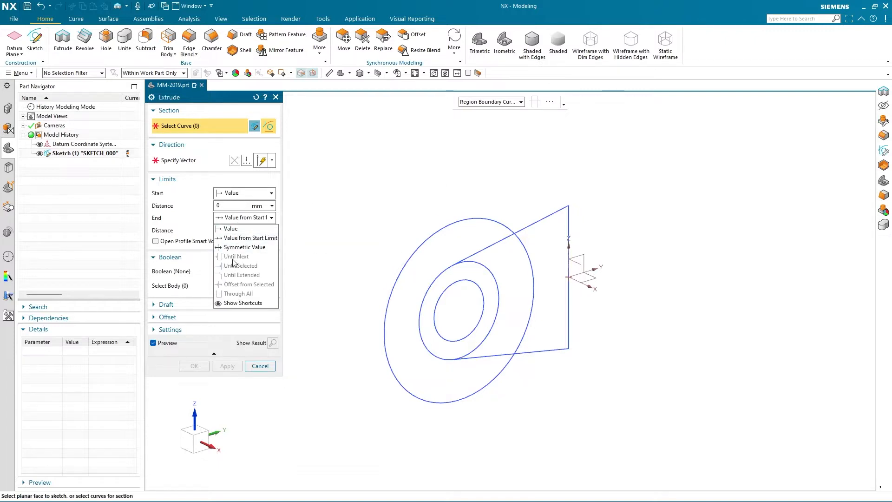
left_click(235, 244)
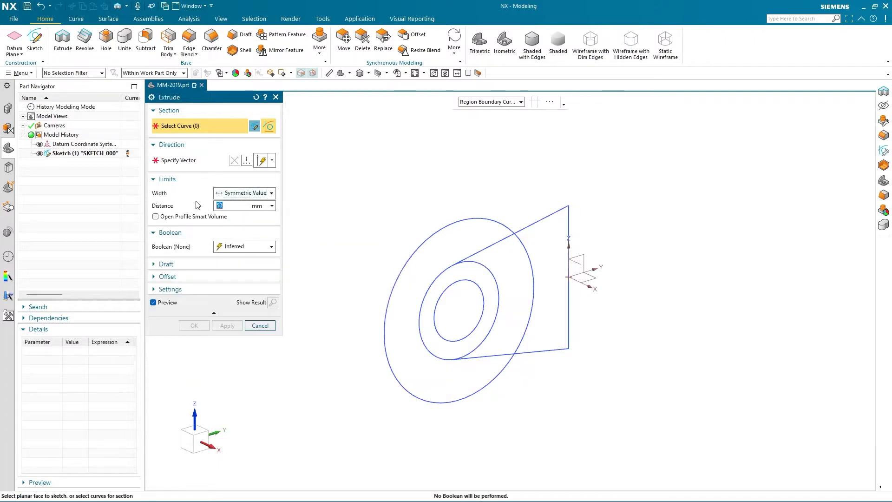
type("70")
key("Return")
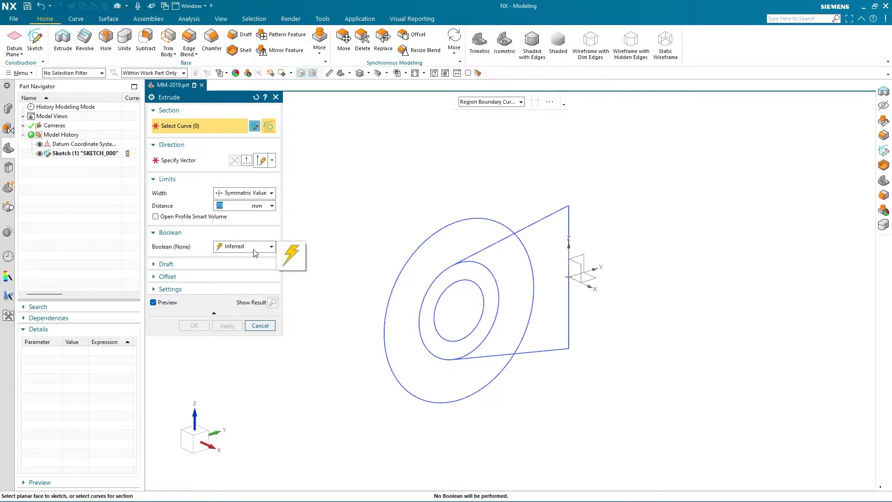
left_click(539, 235)
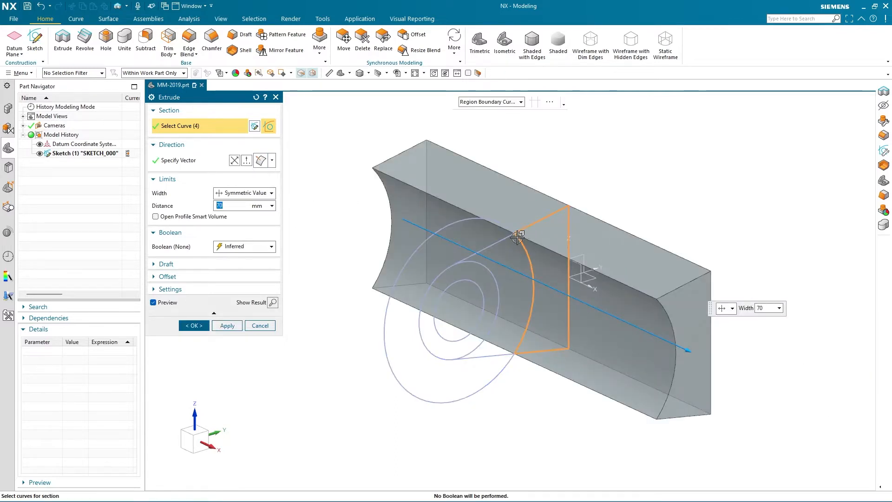
left_click(505, 261)
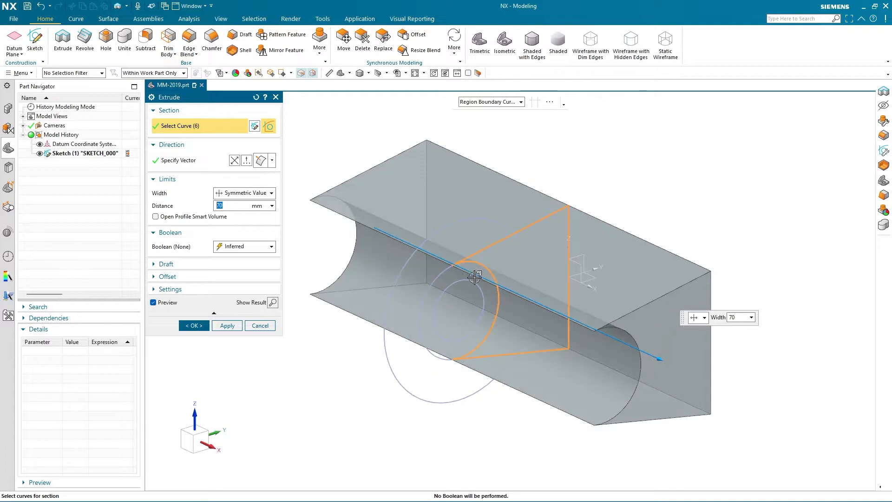
left_click(477, 278)
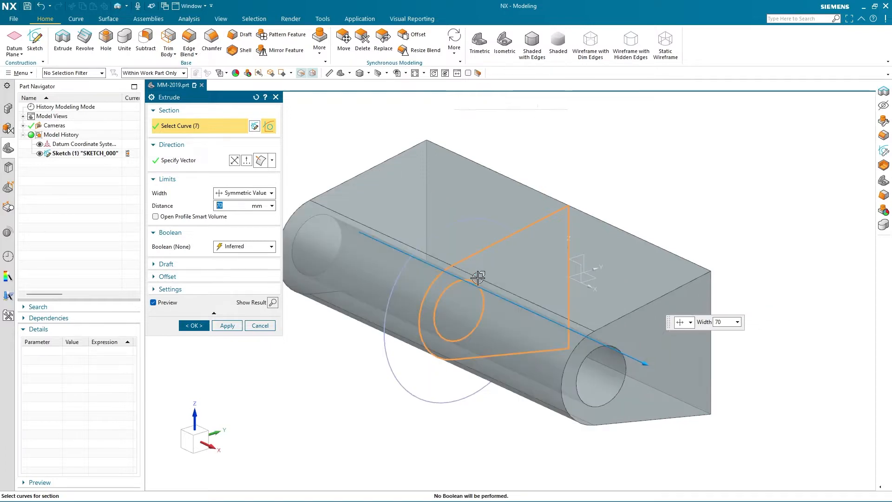
left_click(194, 326)
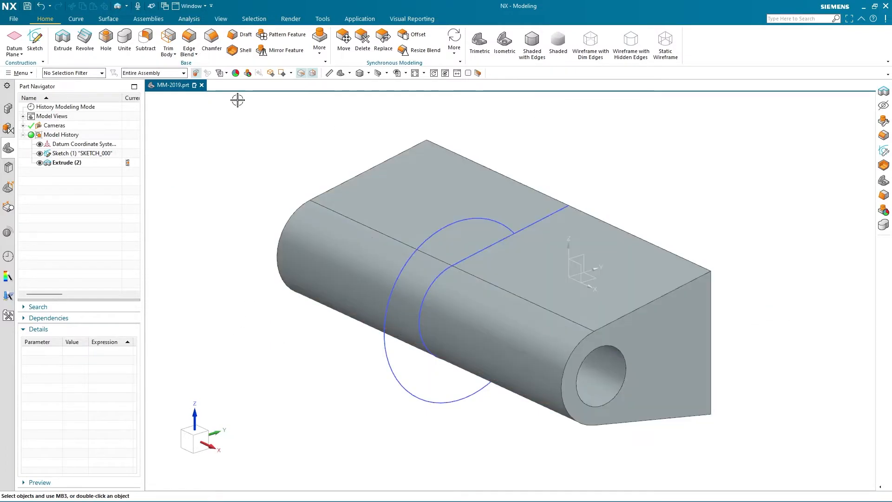
Subtract a symmetric 50 mm wide extrusion of only the largest sketch circle from the body, and hide the sketch
left_click(62, 38)
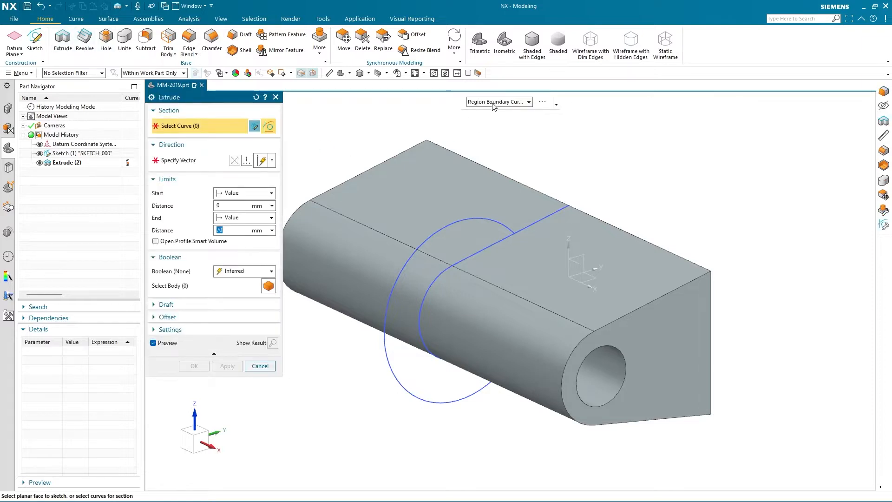
left_click(494, 101)
left_click(472, 114)
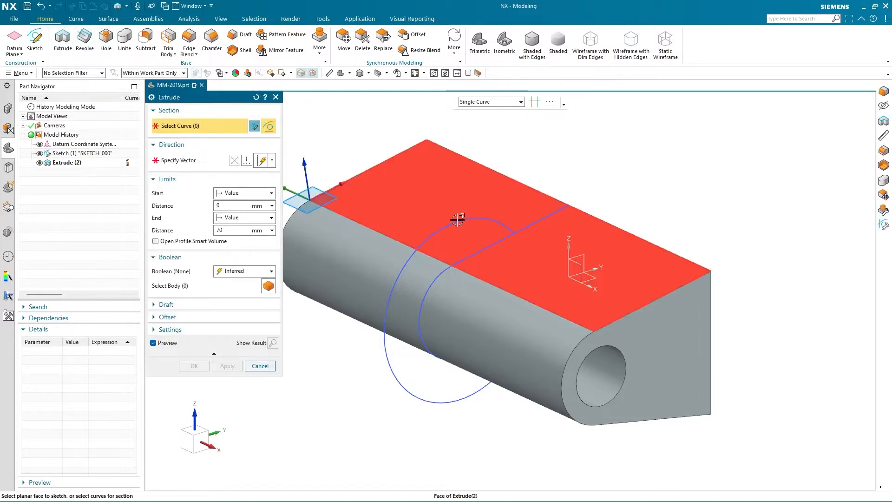
left_click(419, 228)
left_click(242, 217)
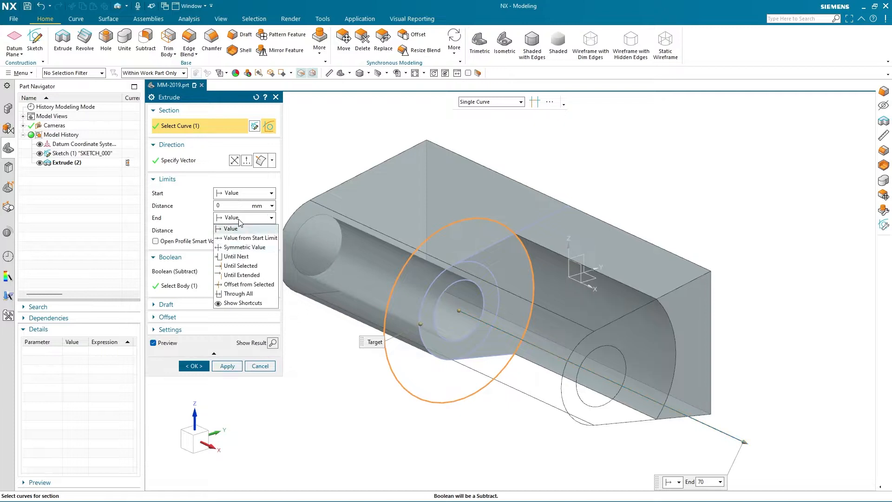
left_click(235, 239)
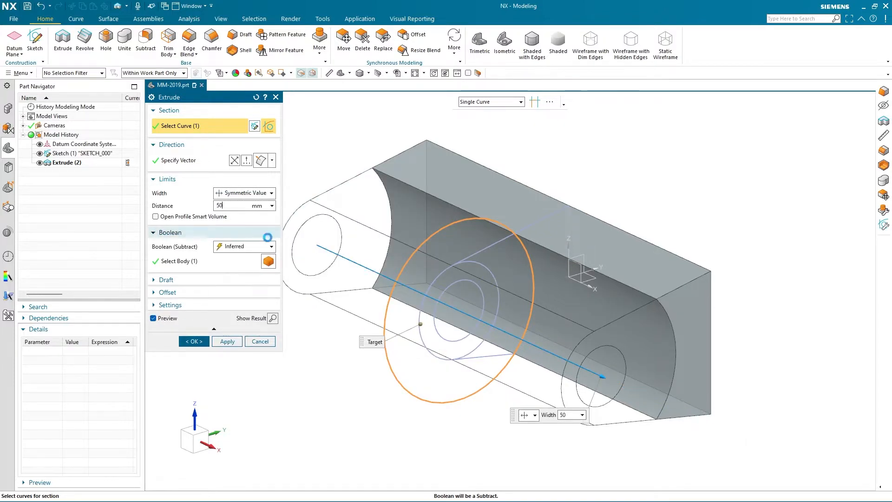
left_click(233, 247)
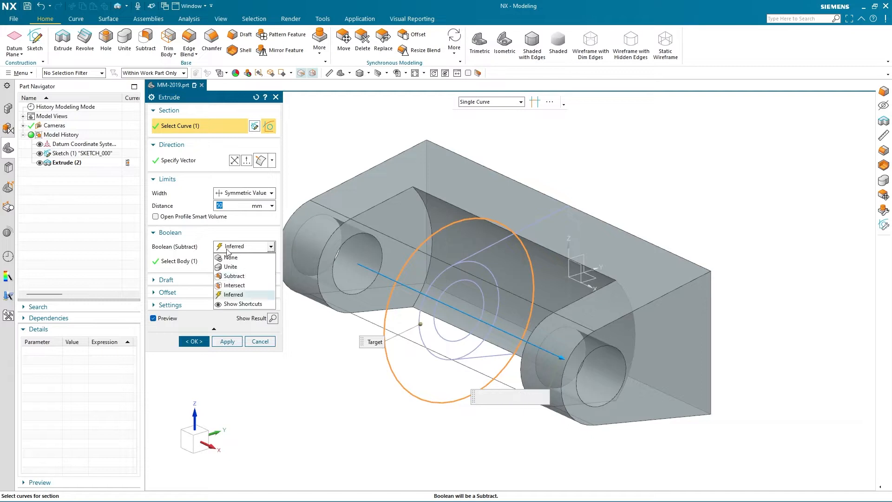
left_click(232, 276)
left_click(195, 341)
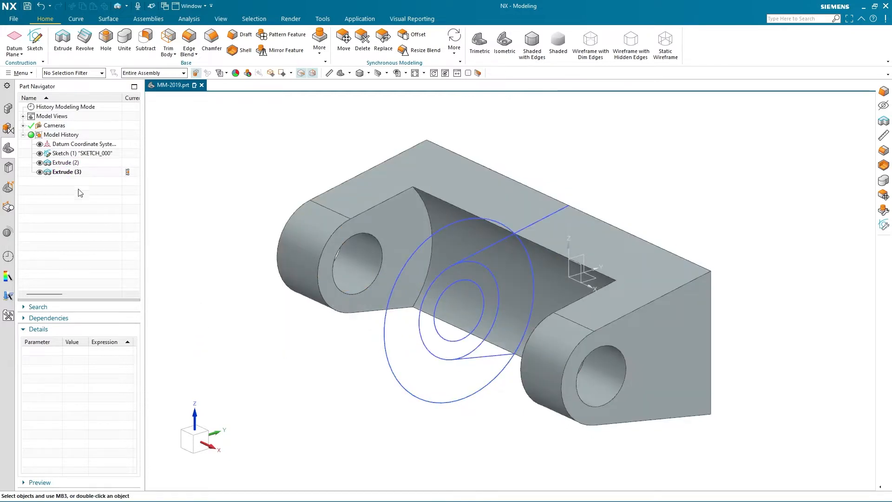
left_click(40, 153)
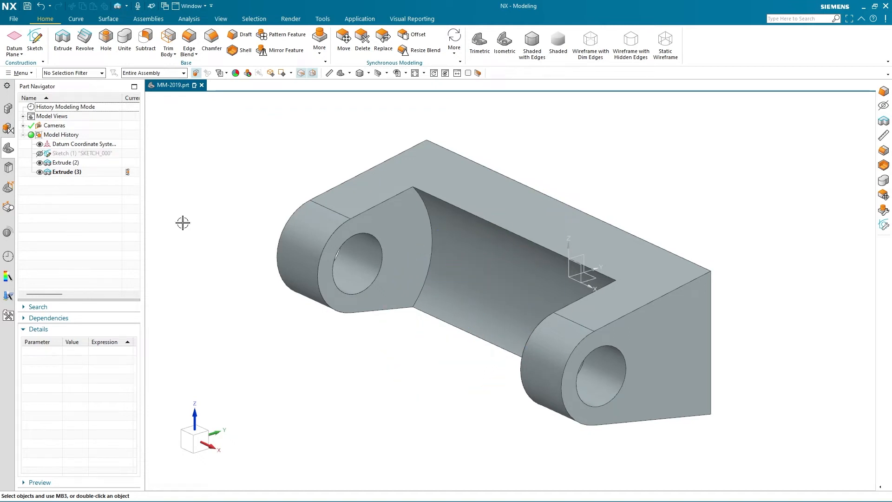
Draft the two outer end faces by 5° along the negative Y direction, with the XZ plane as the stationary face
middle_click_drag(307, 312, 330, 326)
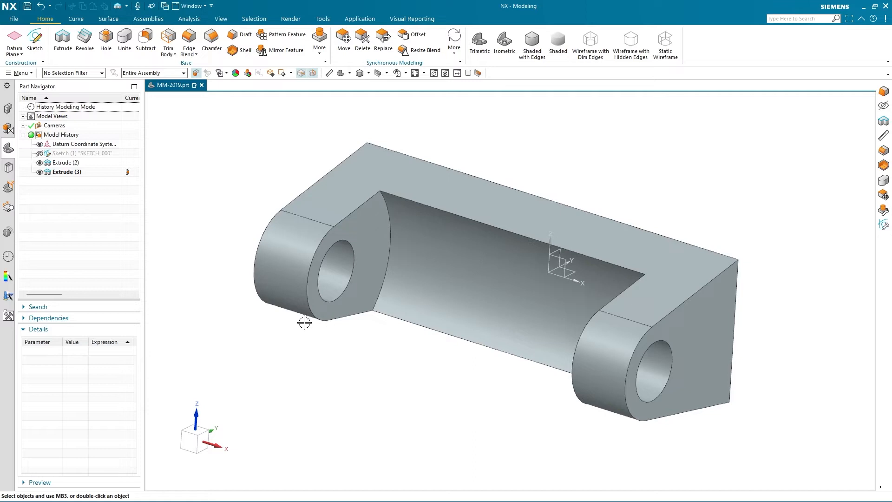
left_click(241, 35)
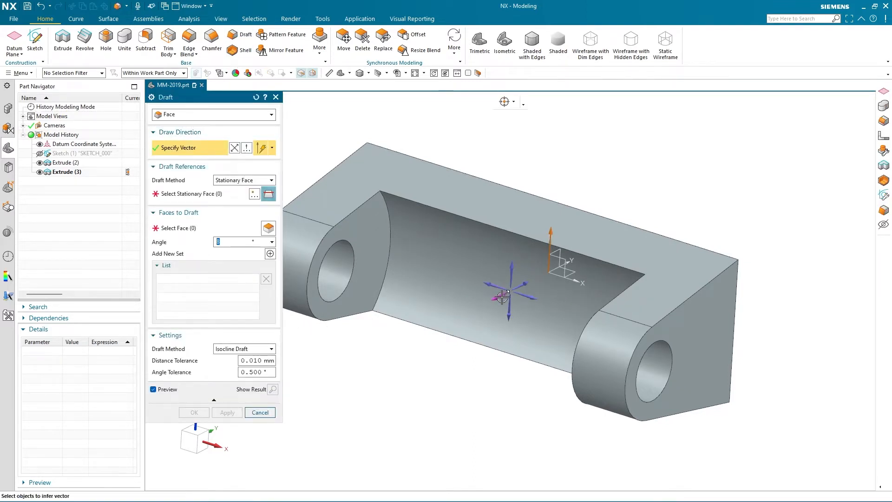
left_click(498, 299)
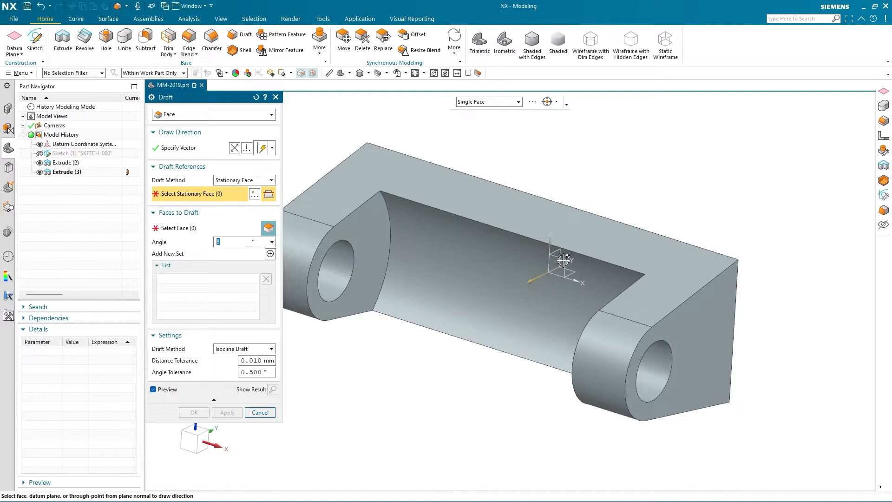
left_click(561, 257)
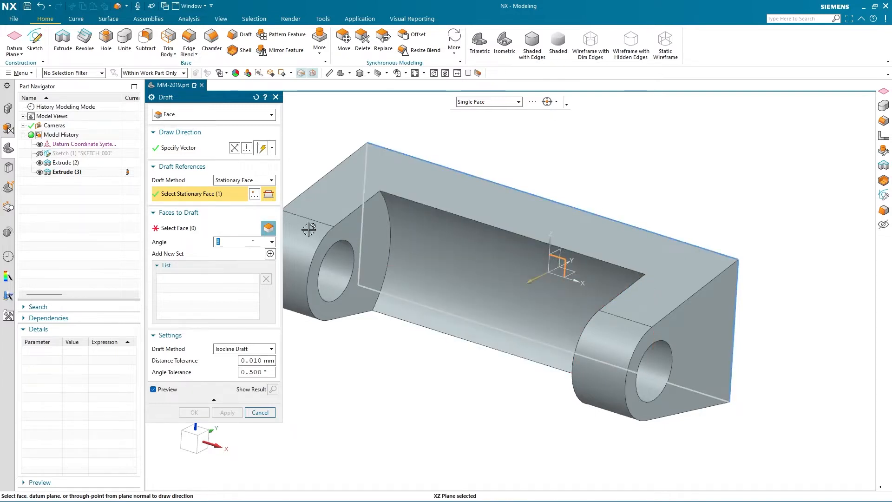
left_click(195, 231)
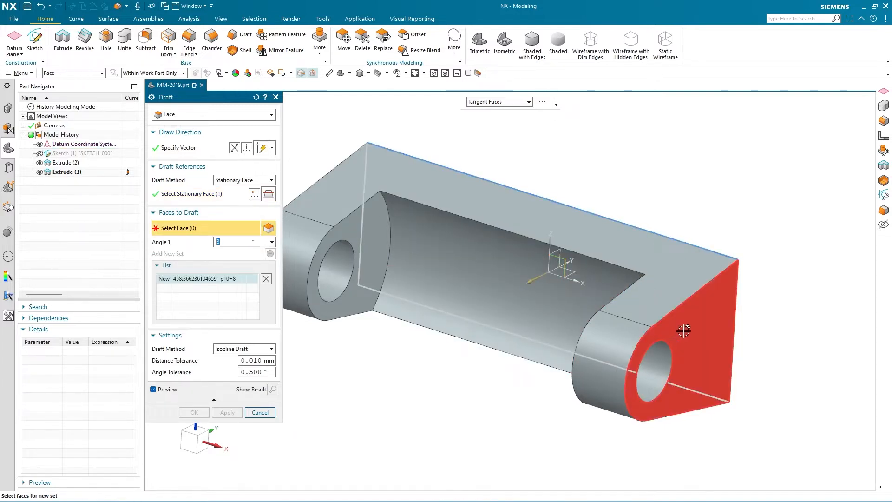
left_click(671, 334)
middle_click_drag(475, 289, 447, 349)
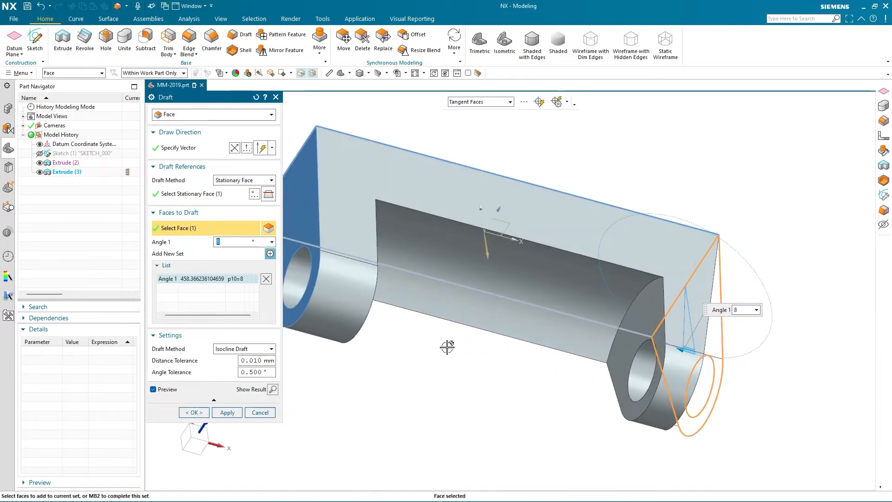
left_click(301, 223)
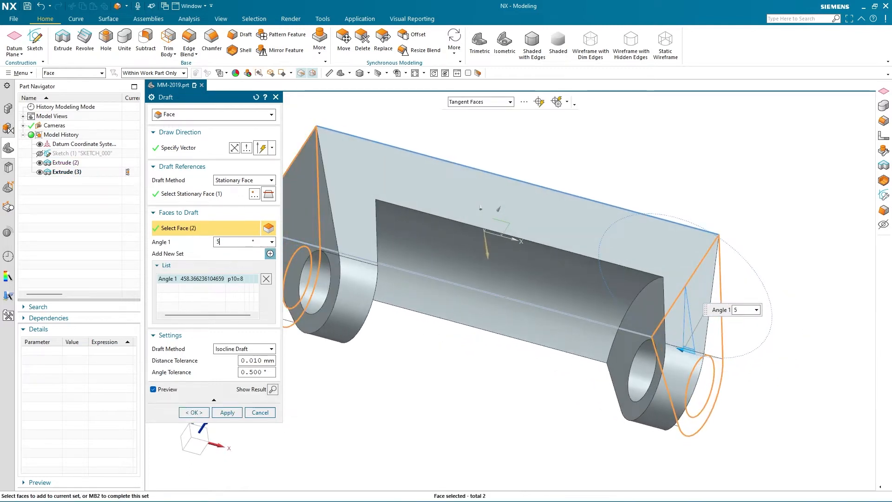
key("Return")
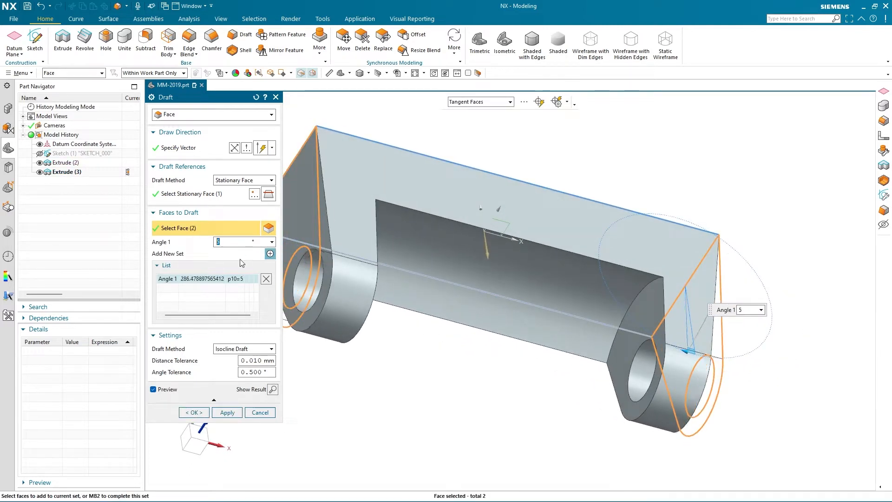
left_click(194, 413)
Create a datum plane tangent to the concave cylindrical face of the cutout, at 0° to the XZ plane
middle_click_drag(359, 370, 347, 343)
left_click(15, 39)
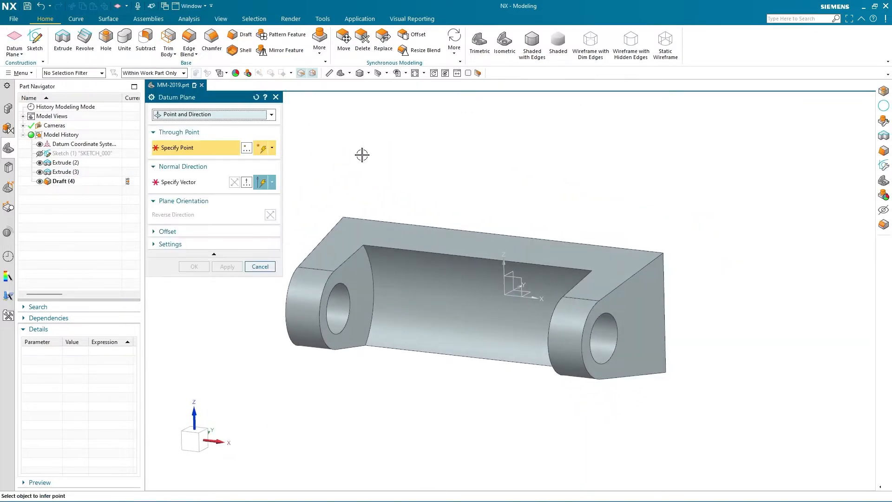
left_click(199, 116)
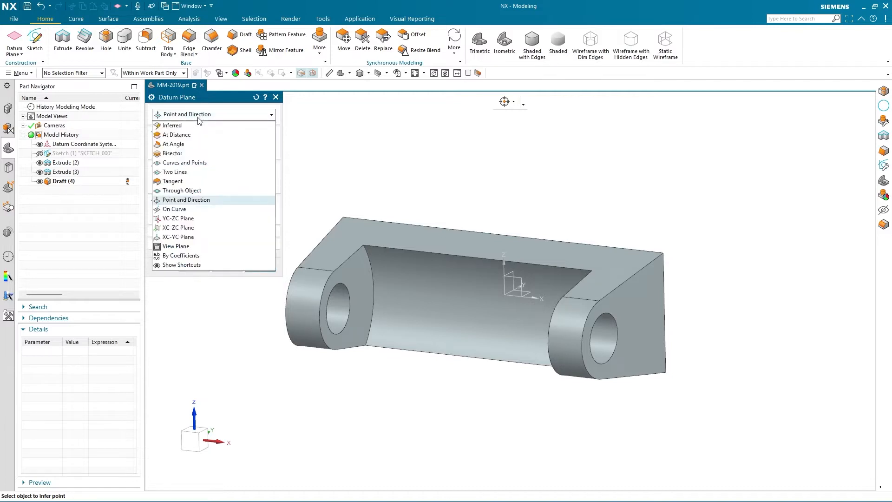
left_click(182, 181)
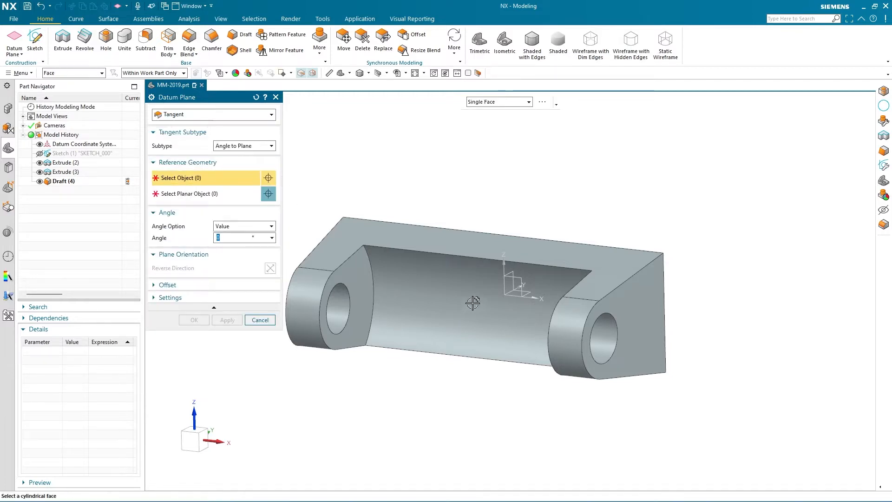
left_click(473, 302)
left_click(225, 193)
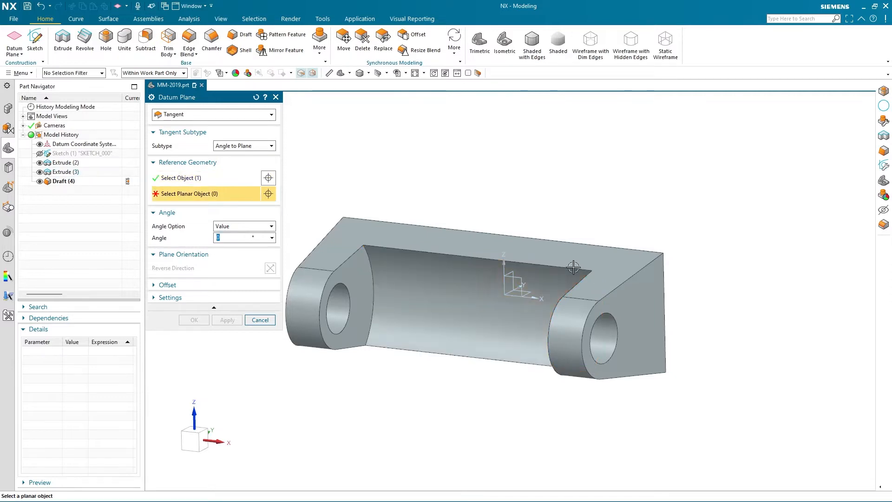
left_click(515, 285)
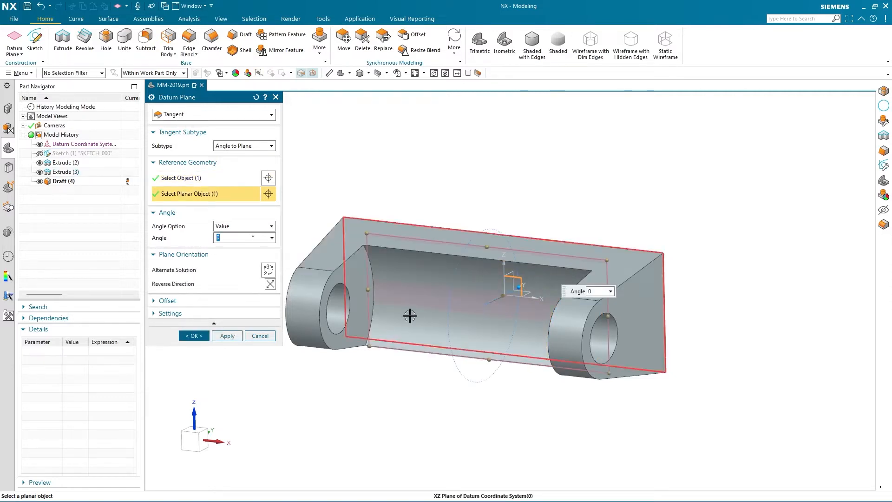
left_click(194, 335)
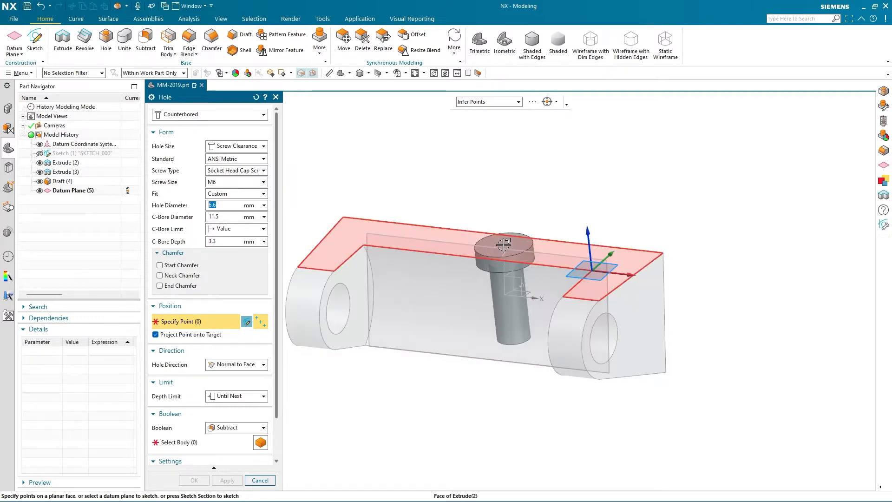
Start the hole's position sketch on the tangent datum plane and reattach its origin to the origin point of the datum coordinate system
left_click(500, 245)
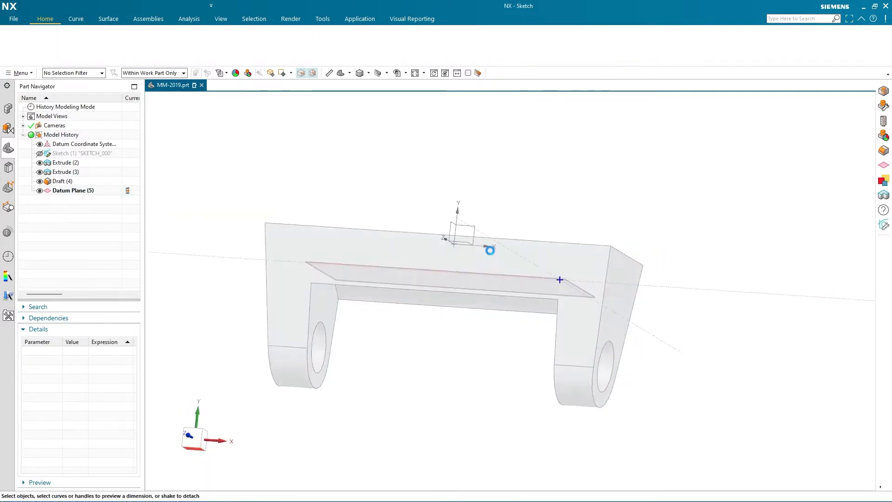
left_click(261, 154)
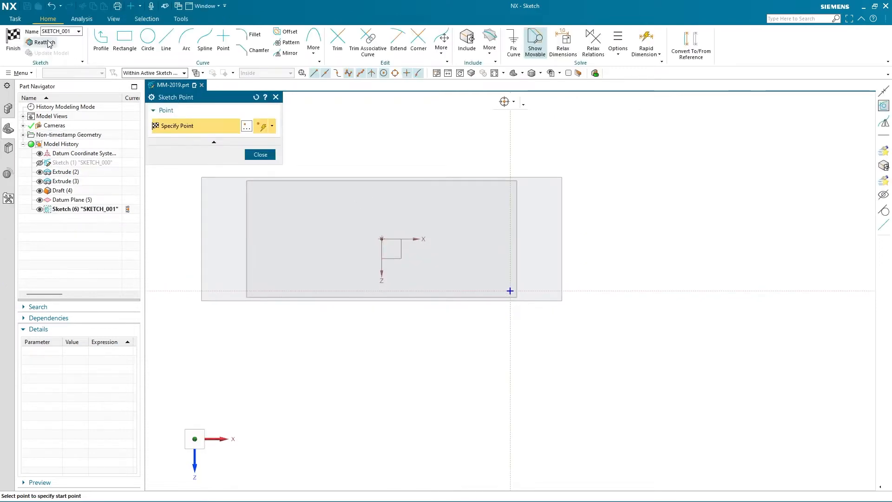
left_click(56, 43)
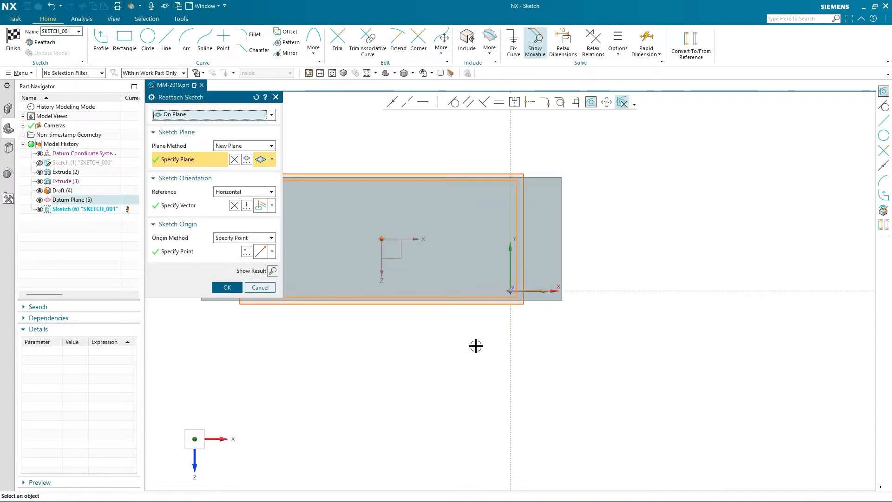
middle_click_drag(476, 345, 511, 367)
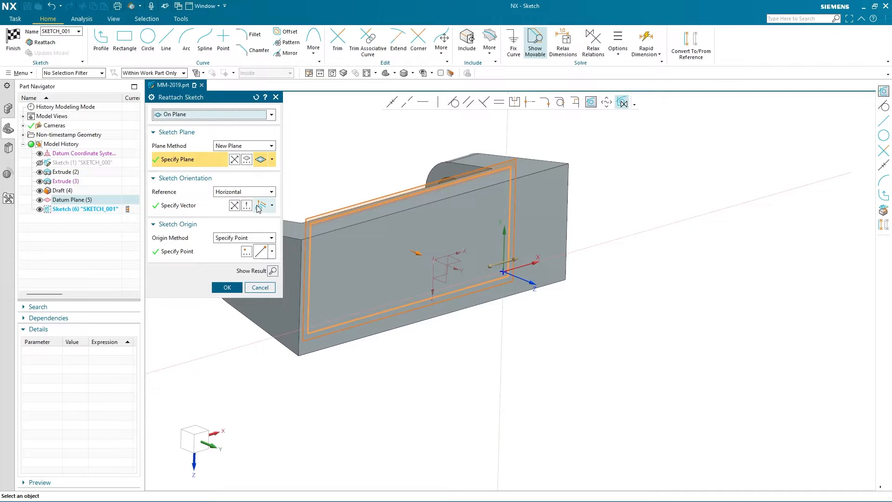
left_click(185, 253)
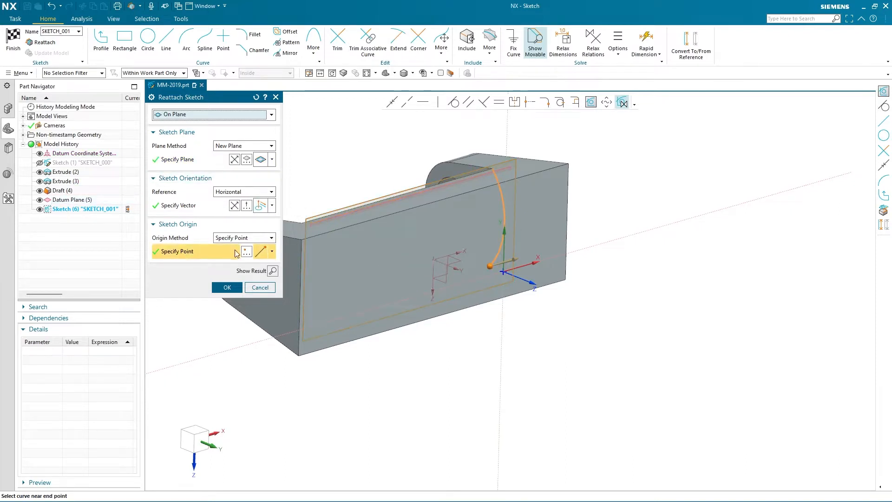
left_click(273, 252)
left_click(264, 268)
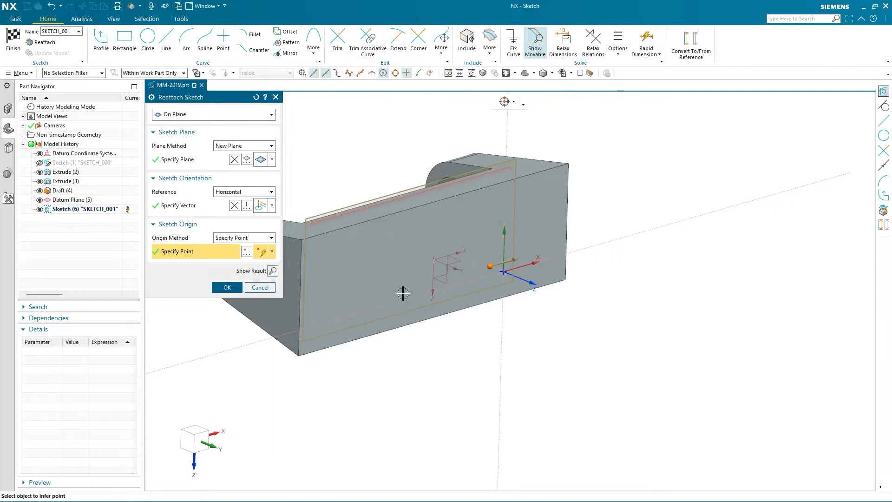
left_click(434, 260)
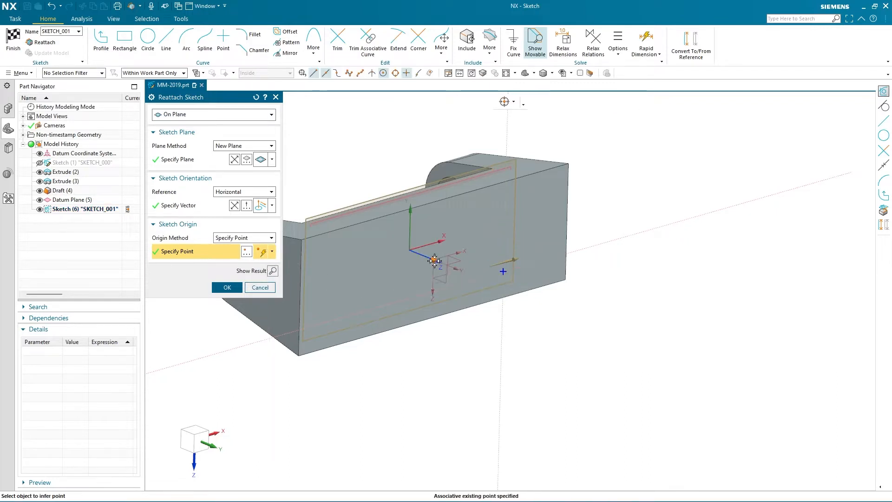
left_click(230, 287)
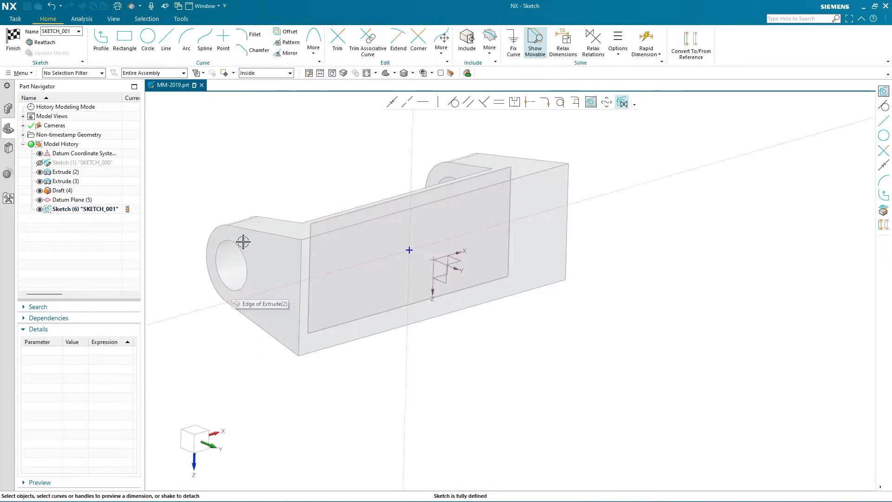
Place a single sketch point at the sketch origin to locate the hole
key("shift+F8")
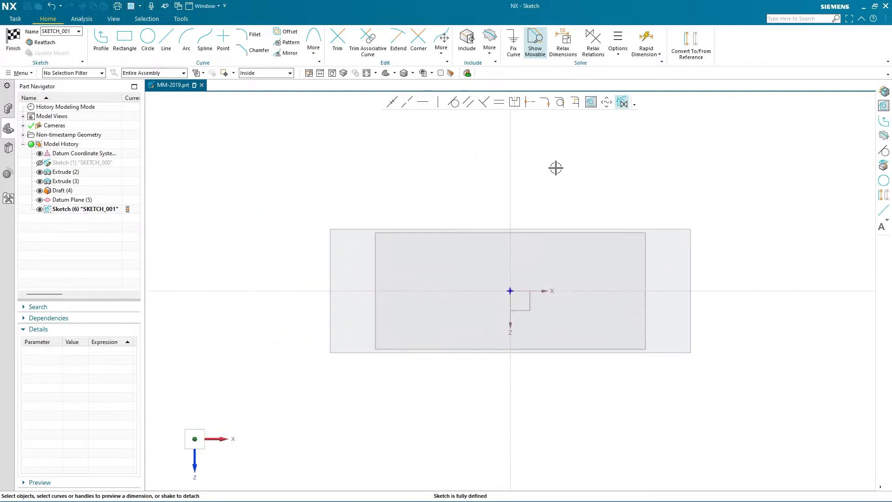
scroll(487, 320, "up", 2)
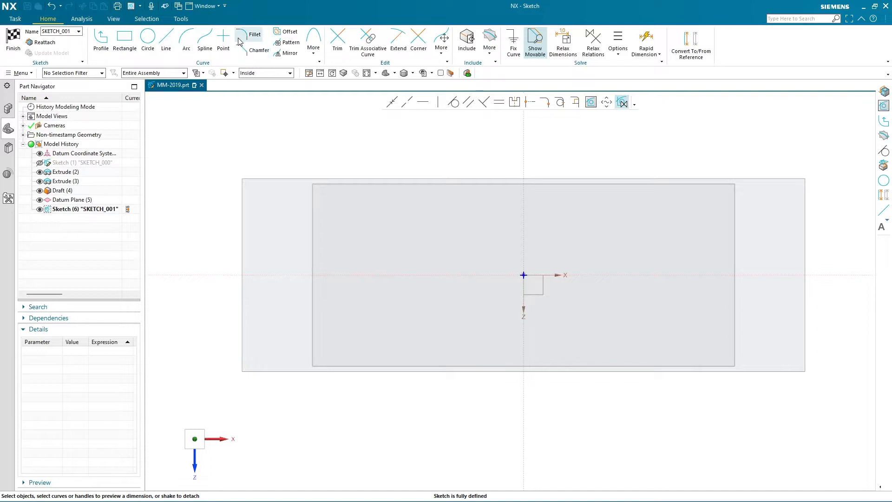
left_click(223, 37)
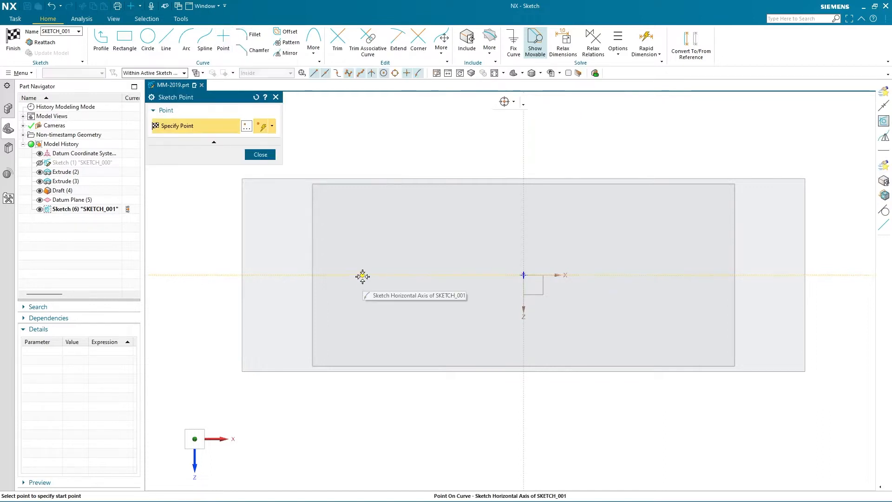
left_click(524, 275)
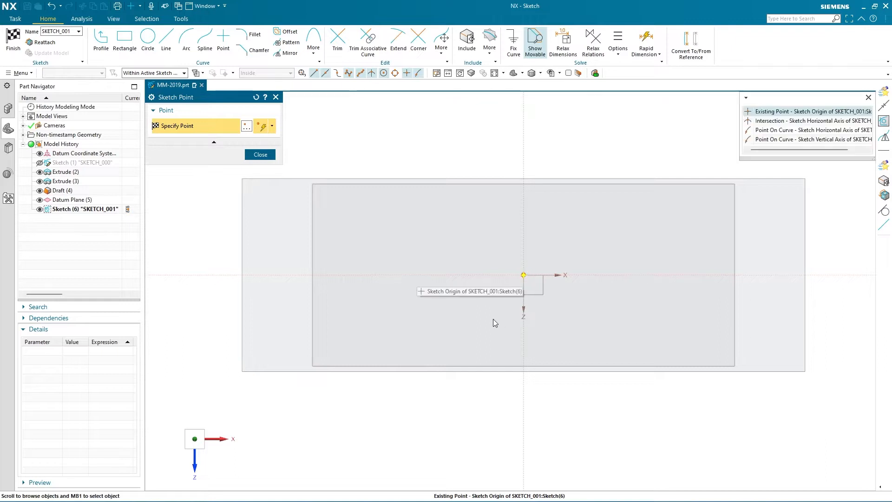
left_click(783, 110)
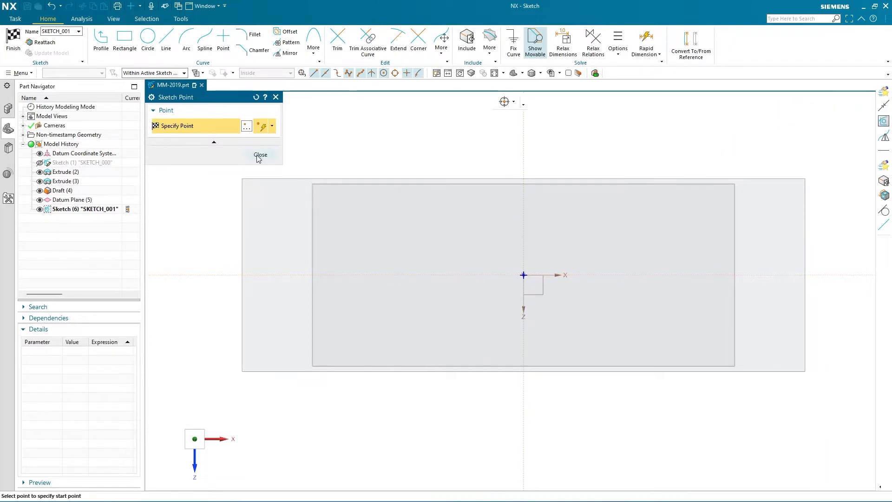
left_click(260, 154)
Finish the sketch, create the M6 counterbored screw-clearance hole subtracted from the body until next, and hide the datum plane
left_click(13, 39)
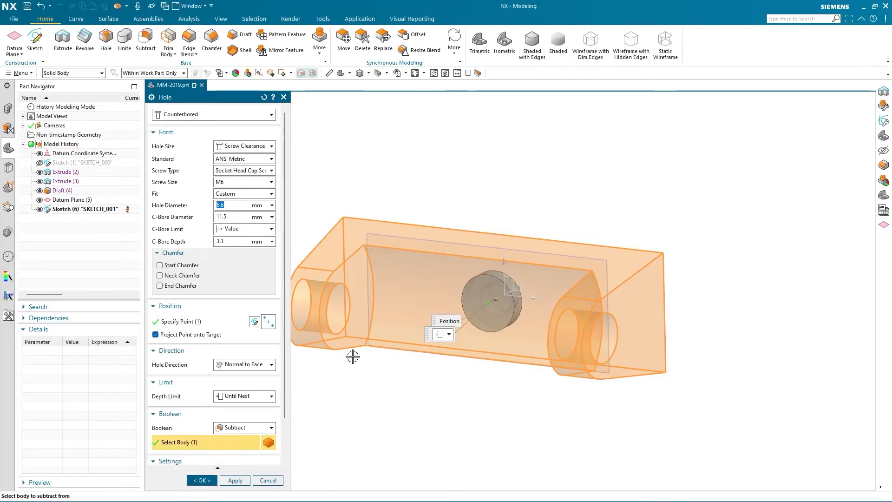
left_click(203, 479)
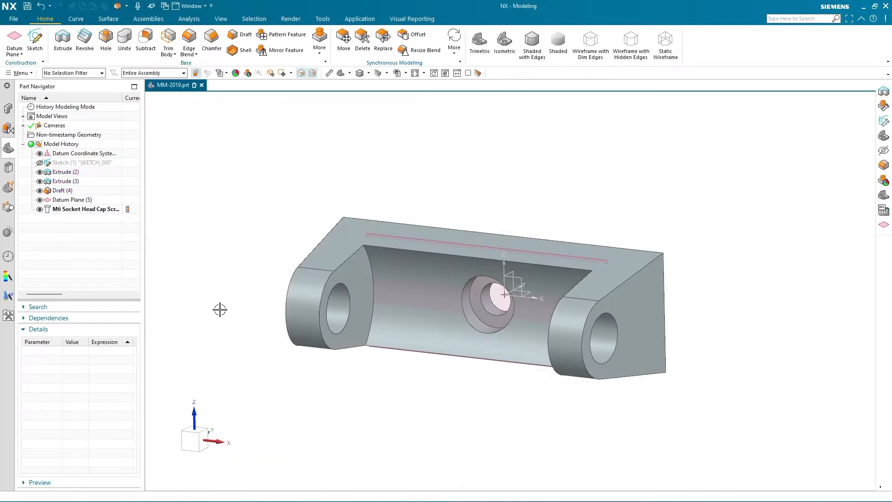
left_click(376, 235)
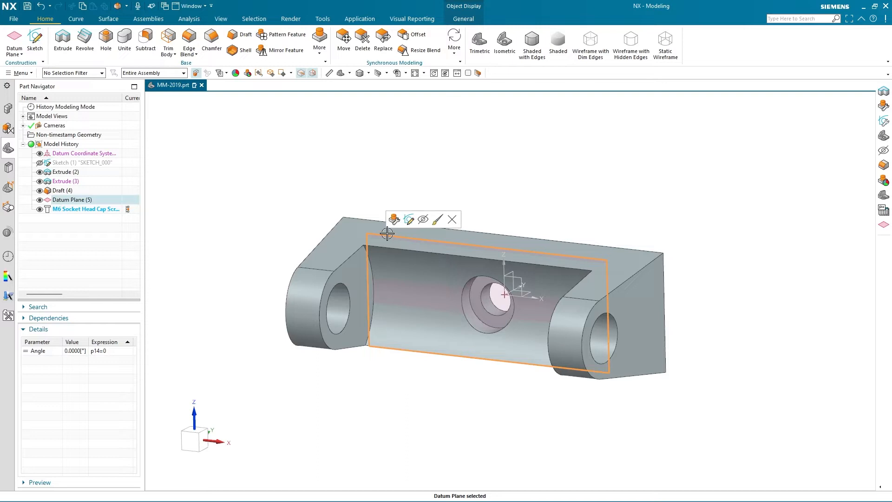
left_click(423, 220)
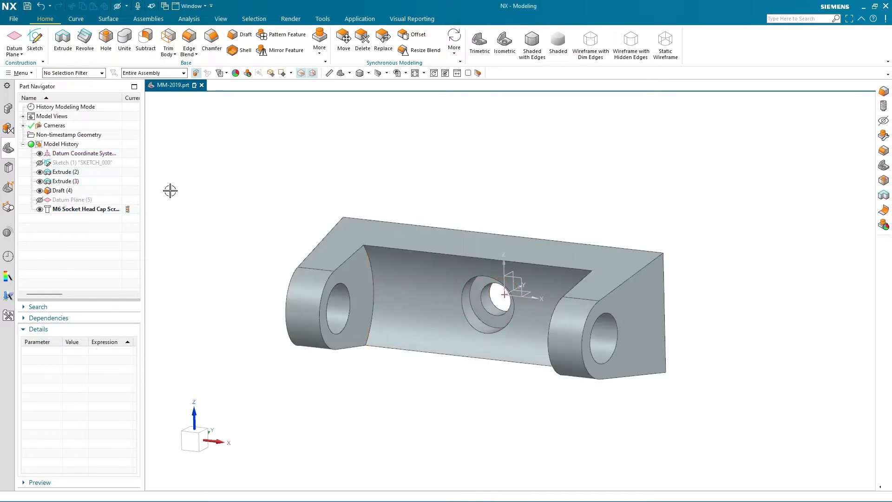
Apply a 2 mm edge blend to the outer side edges of both end faces and the complete edge loops around the central cutout
left_click(186, 39)
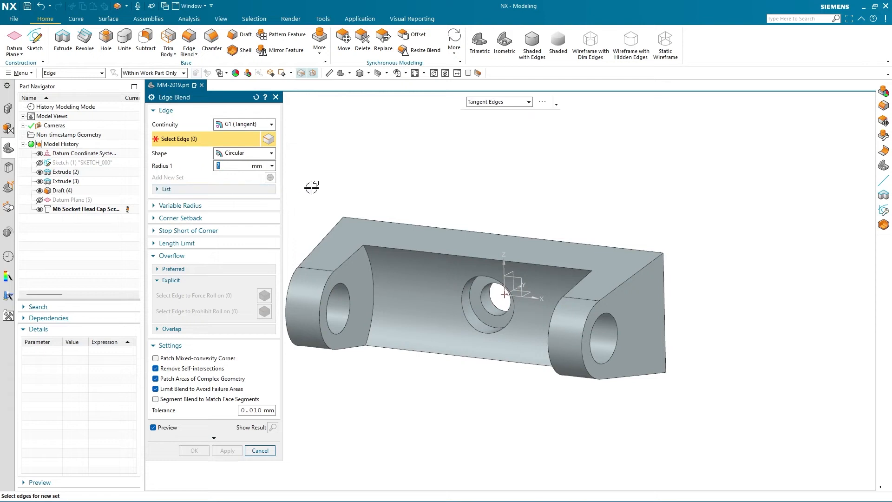
left_click(329, 235)
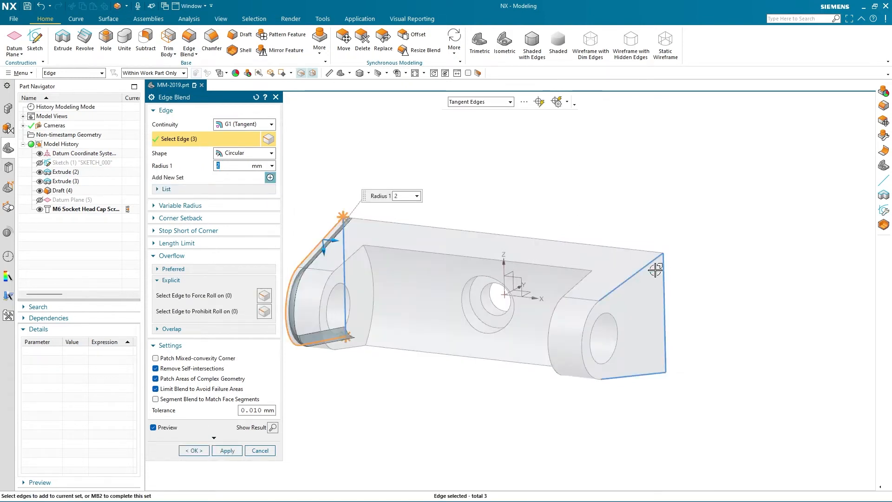
left_click(639, 269)
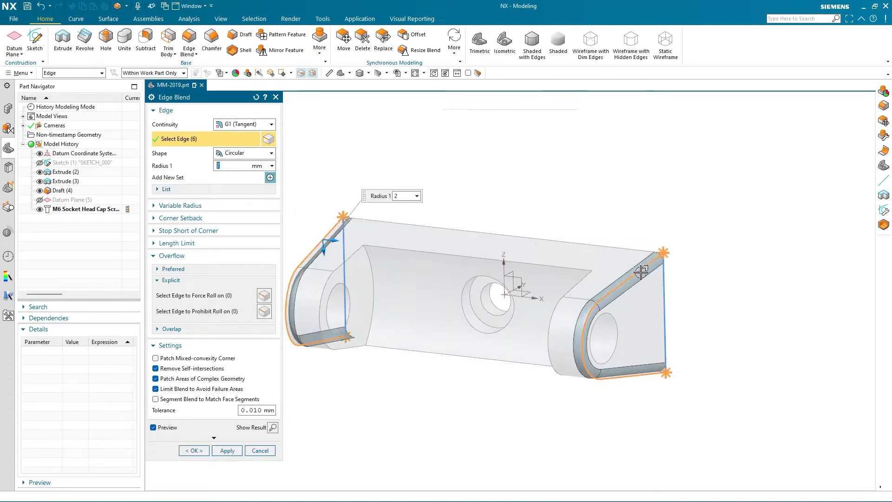
left_click(454, 256)
left_click(434, 354)
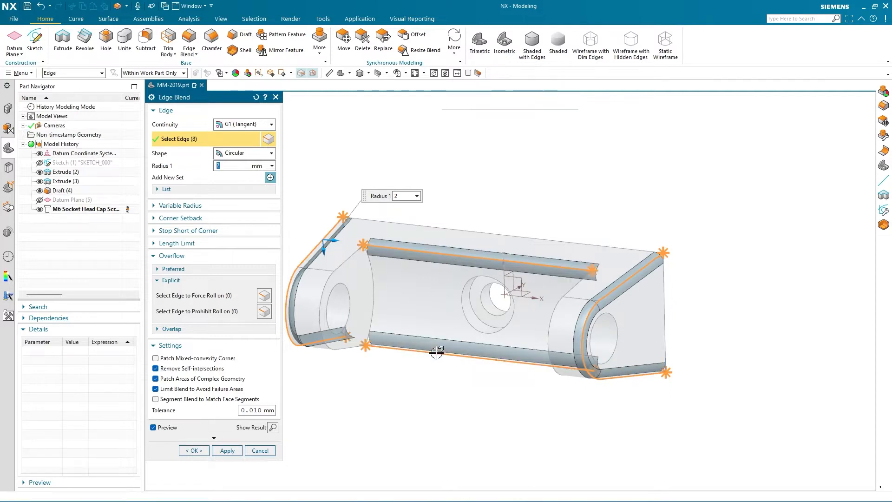
left_click(343, 259)
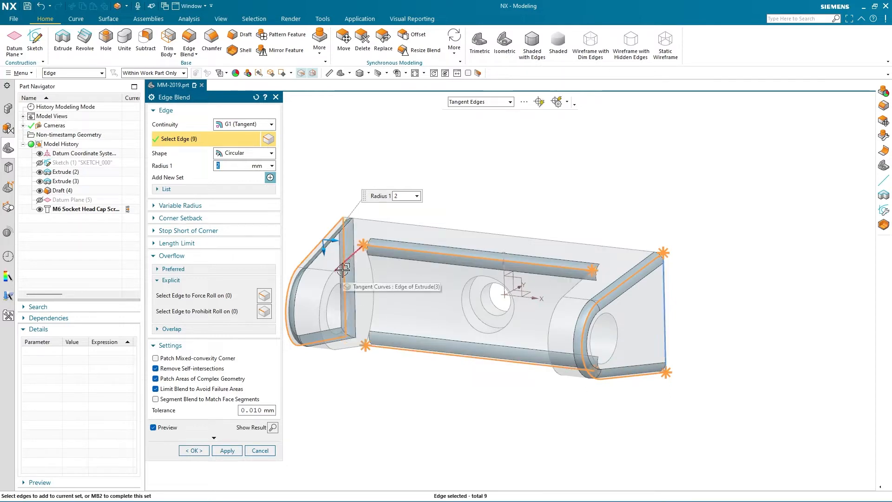
left_click(342, 274)
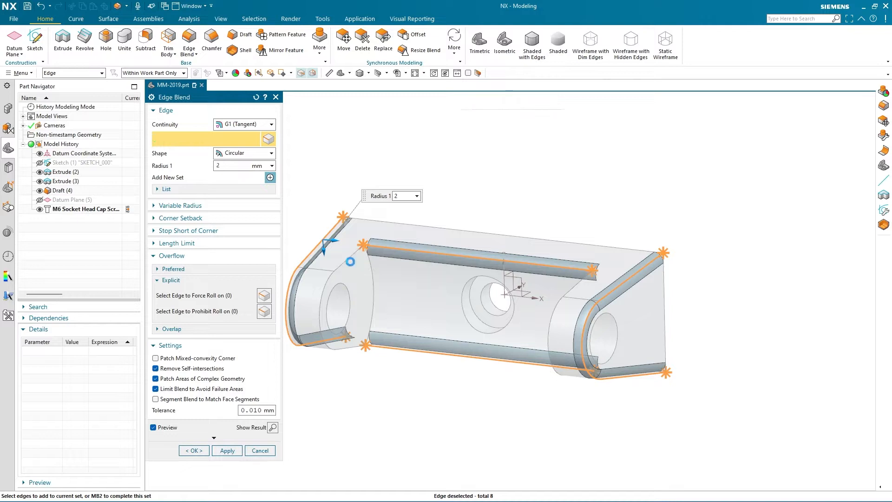
left_click(370, 278)
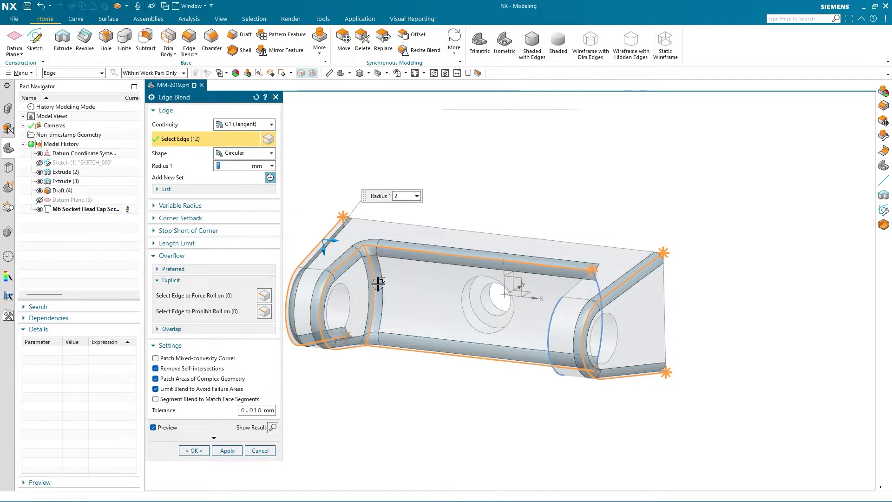
left_click(551, 315)
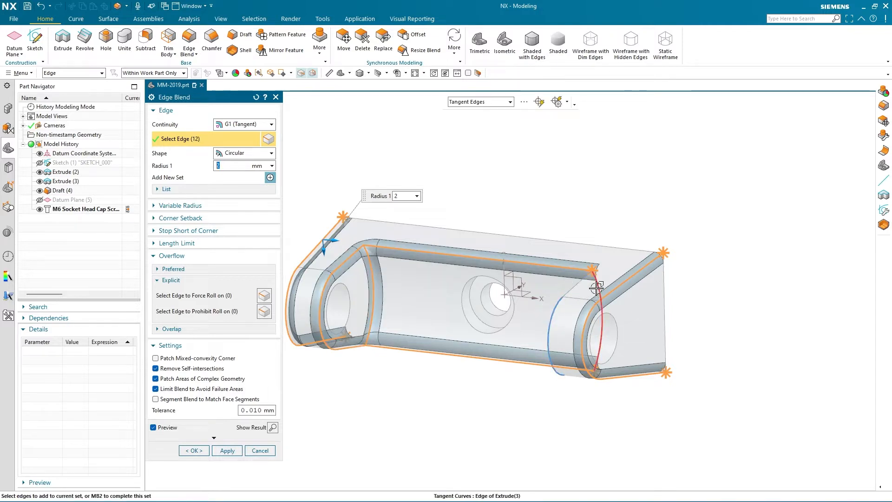
left_click(549, 315)
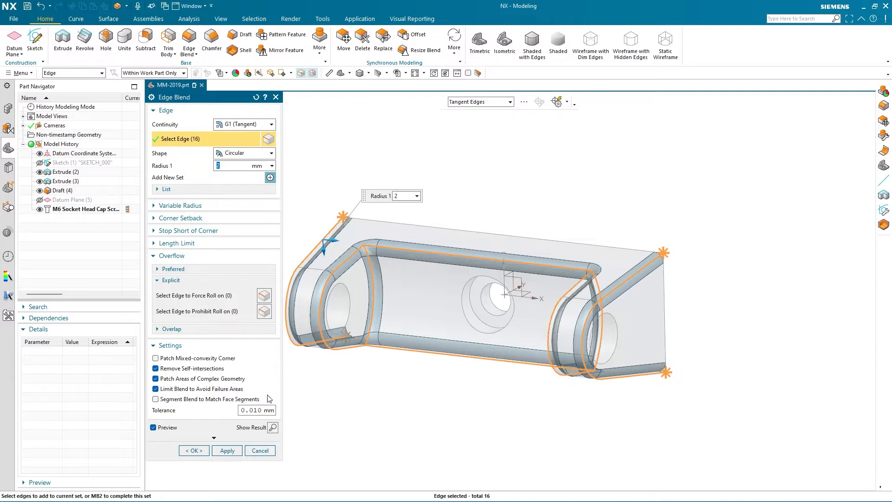
left_click(194, 450)
Assign a yellow face color to the two extrudes, the draft and the M6 hole feature
middle_click_drag(442, 382, 380, 293)
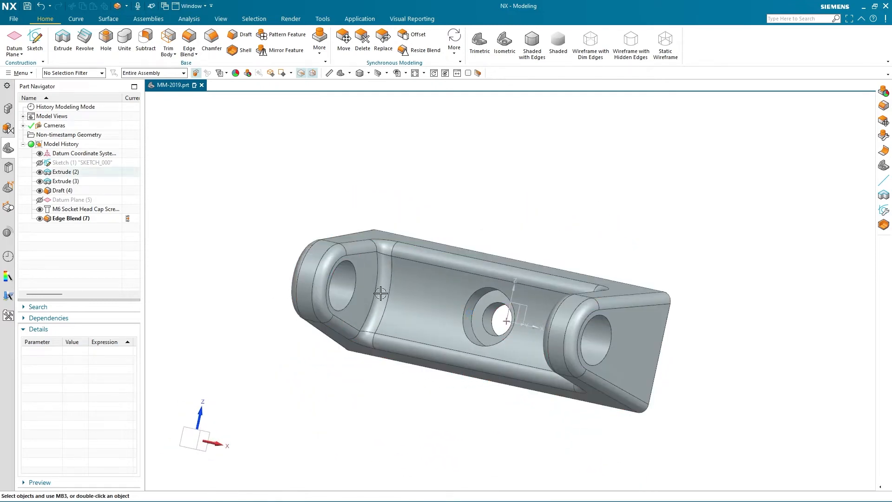
left_click(248, 72)
left_click_drag(190, 183, 197, 214)
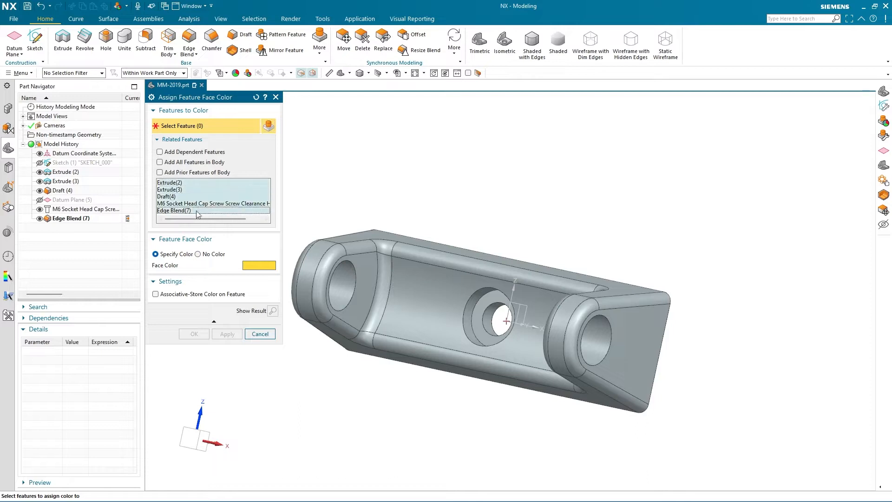
left_click(197, 211, "ctrl")
left_click(198, 253)
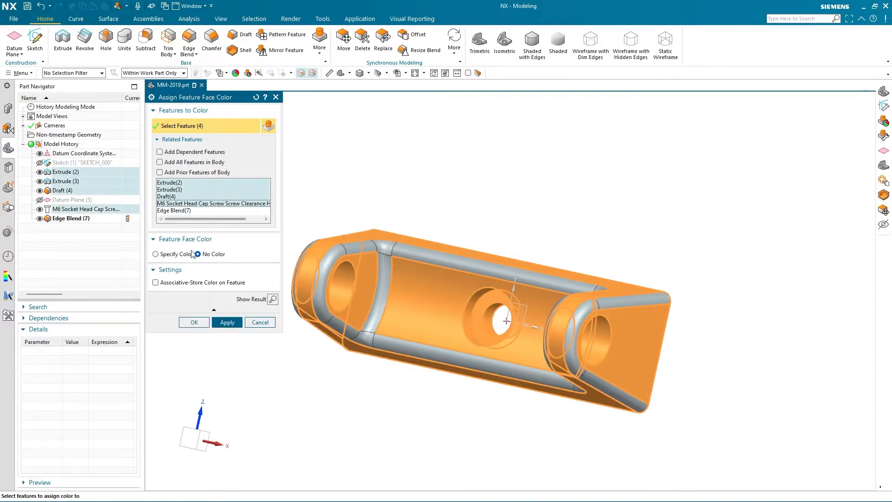
left_click(182, 255)
left_click(227, 333)
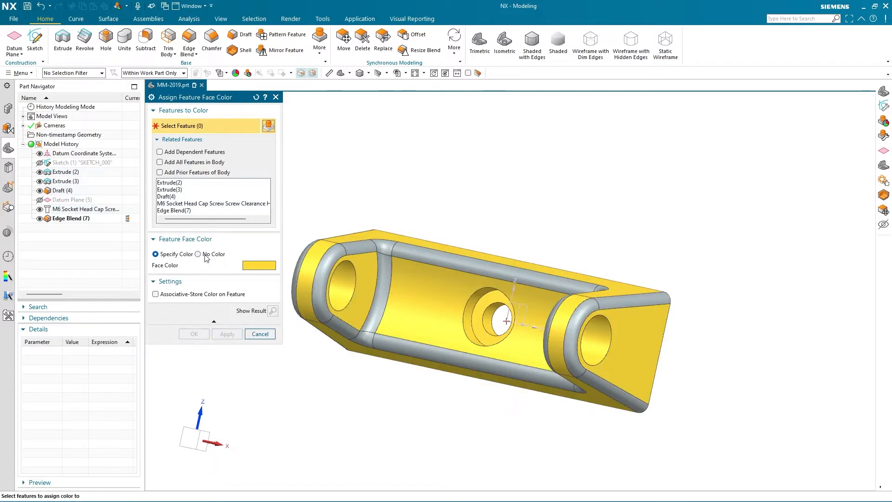
Assign a red face color to the edge blend feature and show the part in isometric view
left_click(184, 211)
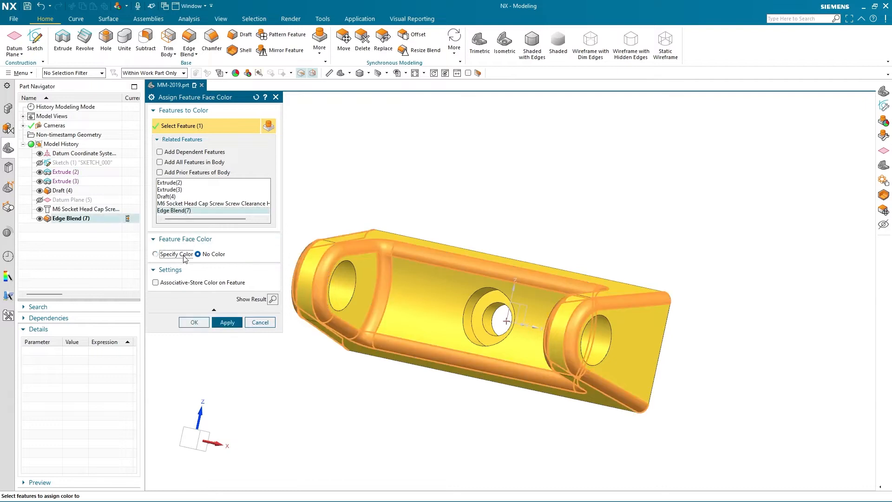
left_click(184, 256)
left_click(253, 265)
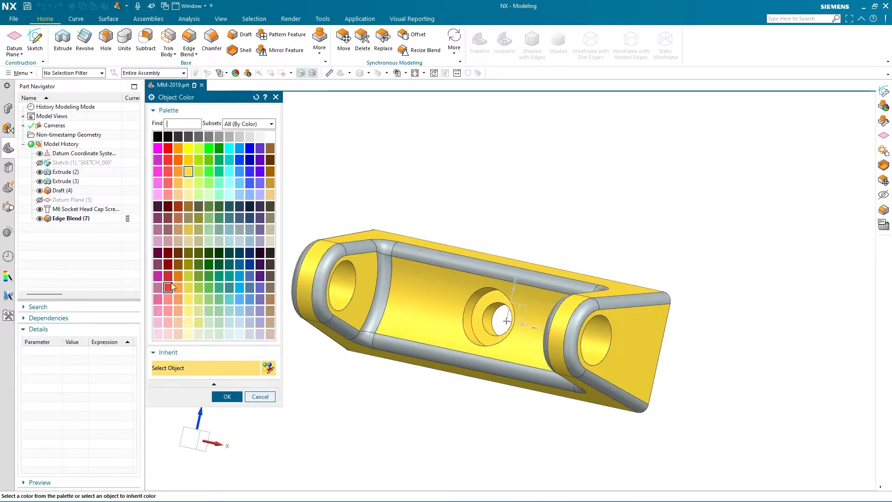
left_click(227, 396)
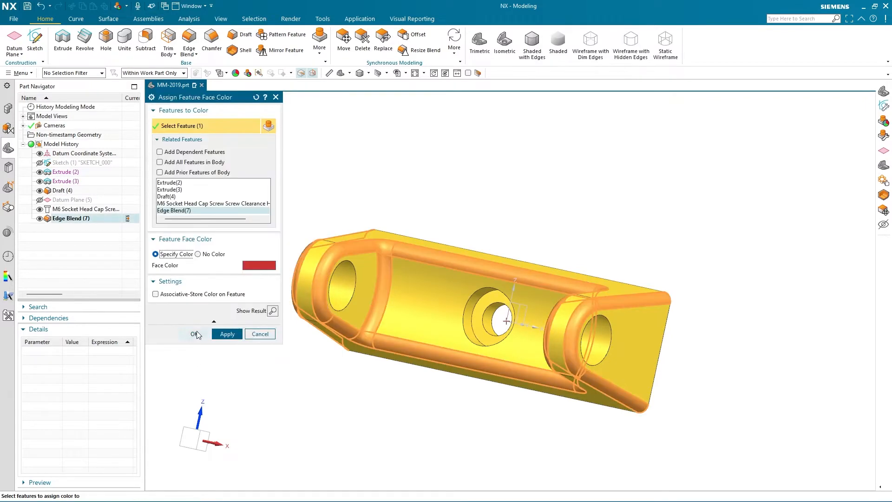
left_click(201, 333)
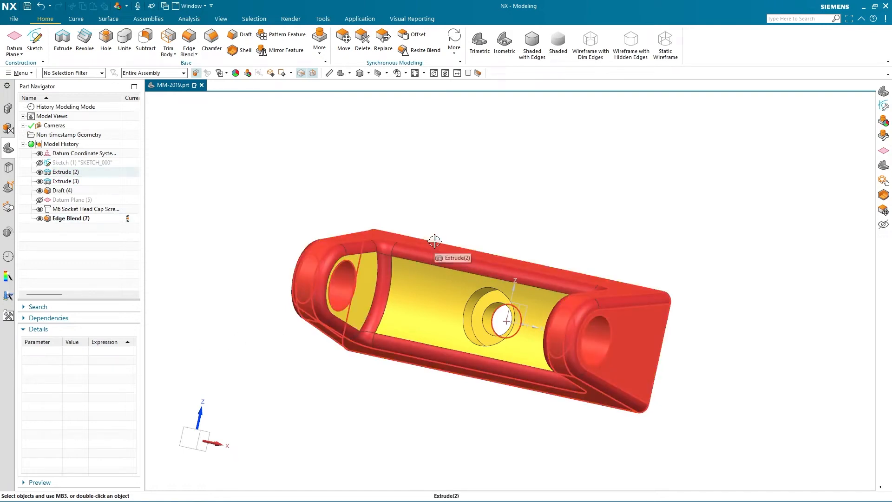
key("End")
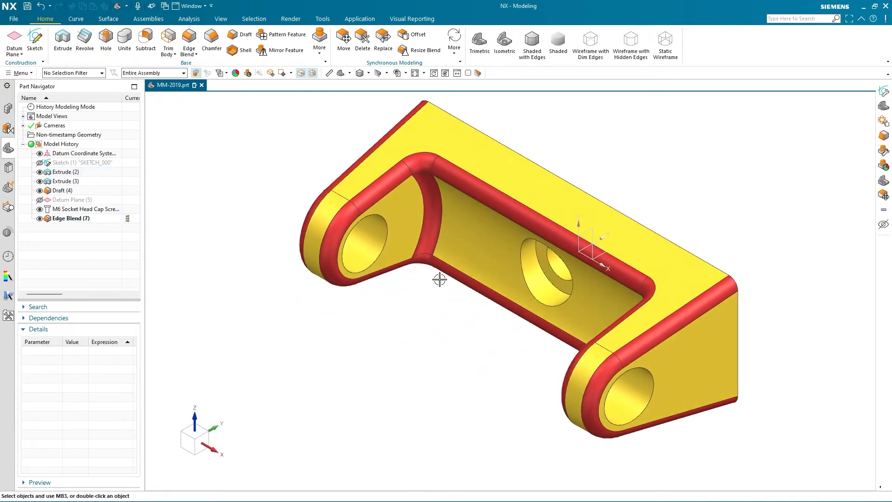
Roll the model history back so that the first extrude is the current feature
middle_click_drag(438, 284, 564, 282, "shift")
scroll(562, 282, "down", 1)
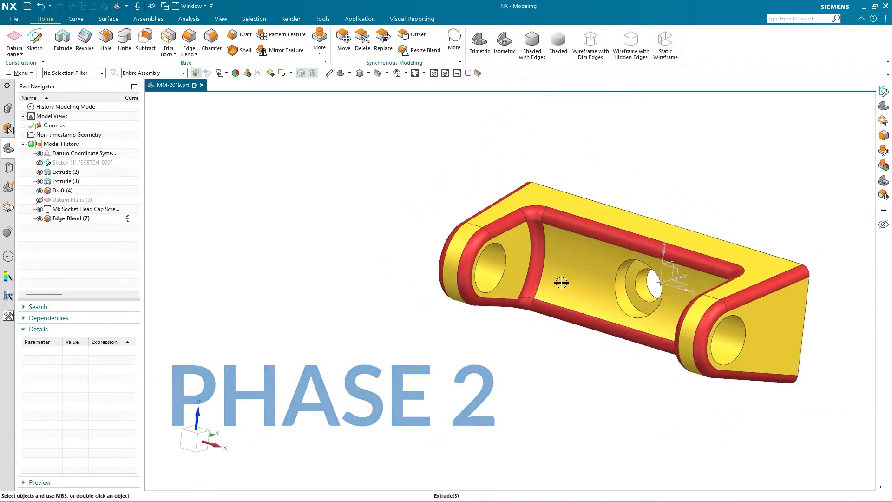
middle_click_drag(629, 374, 633, 364)
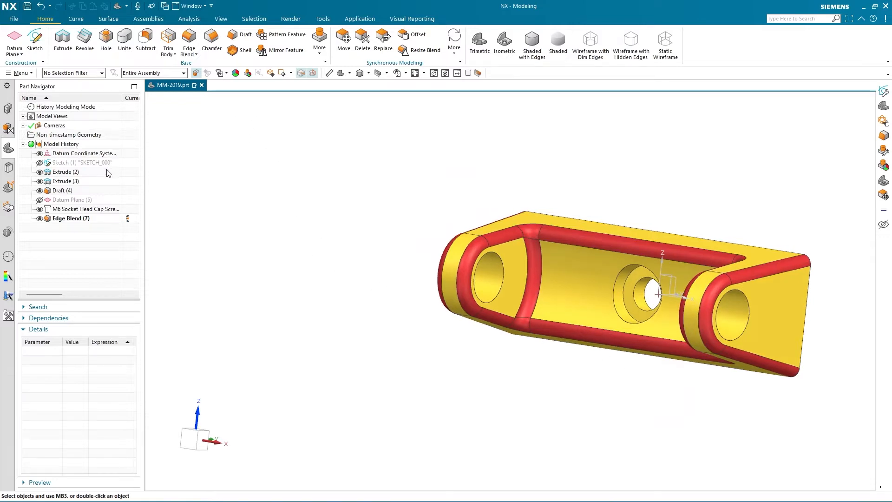
left_click(128, 173)
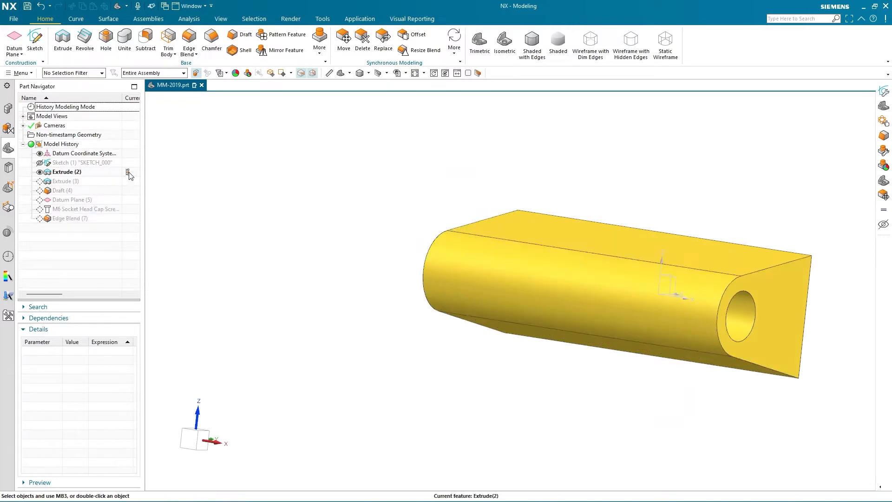
Create a sketch on the flat rectangular back face of the body, with its origin at the datum coordinate system's origin
mouse_move(508, 285)
middle_mouse_down()
mouse_move(385, 292)
mouse_move(279, 255)
mouse_move(285, 207)
mouse_move(422, 354)
middle_mouse_up()
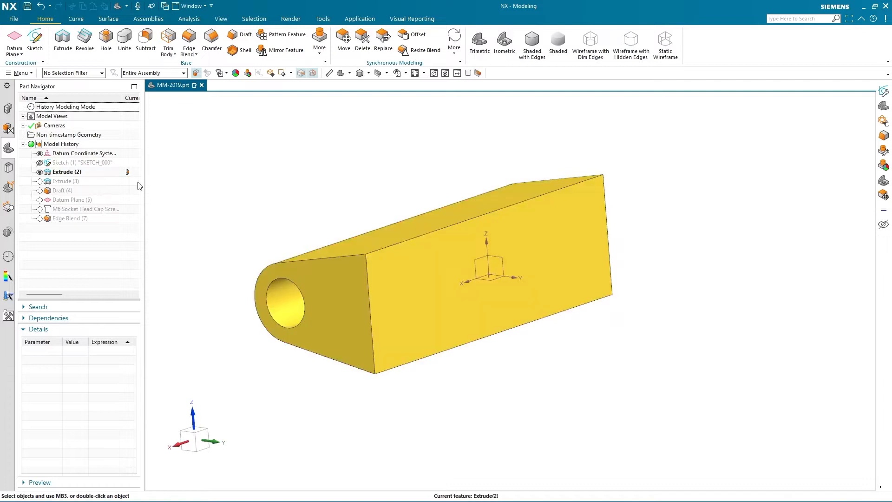
left_click(34, 40)
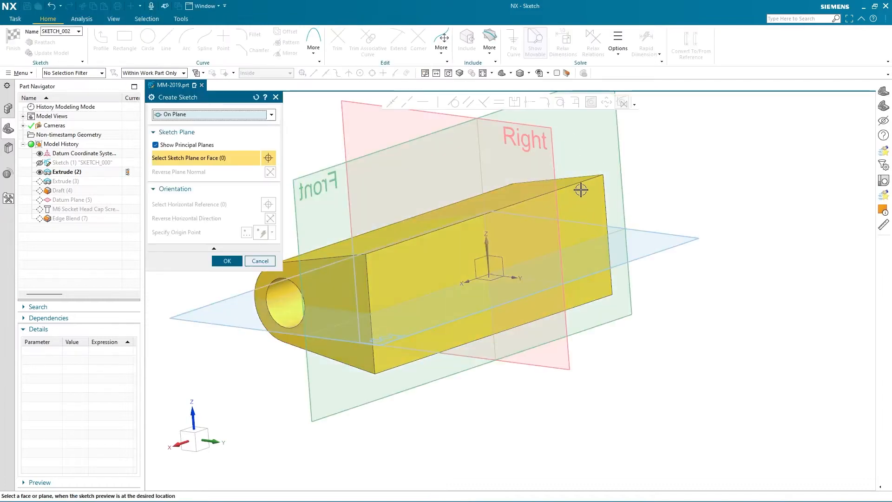
left_click(593, 217)
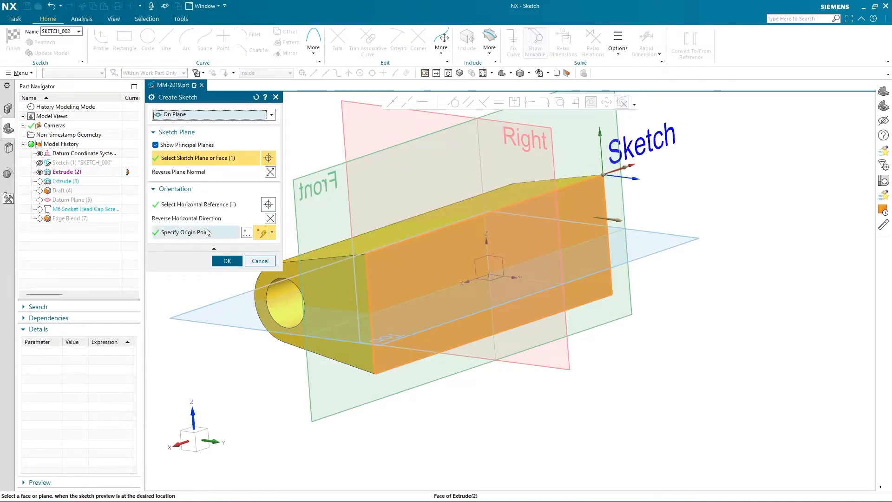
left_click(209, 233)
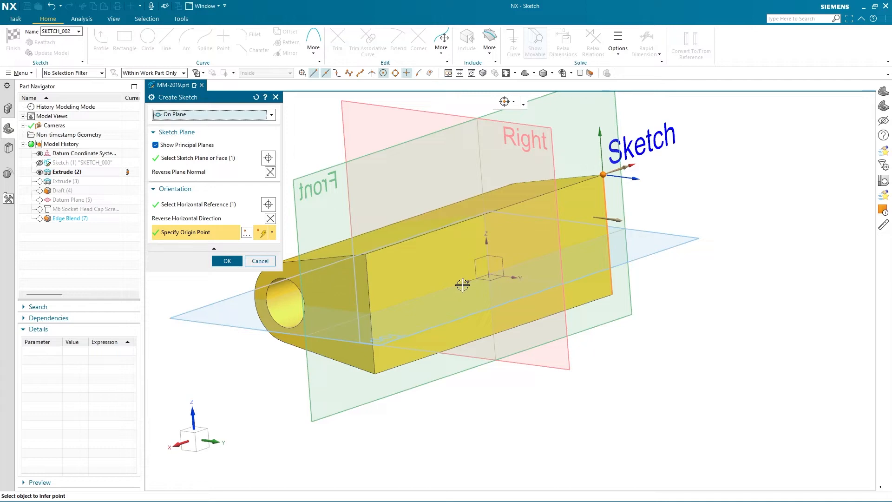
left_click(489, 275)
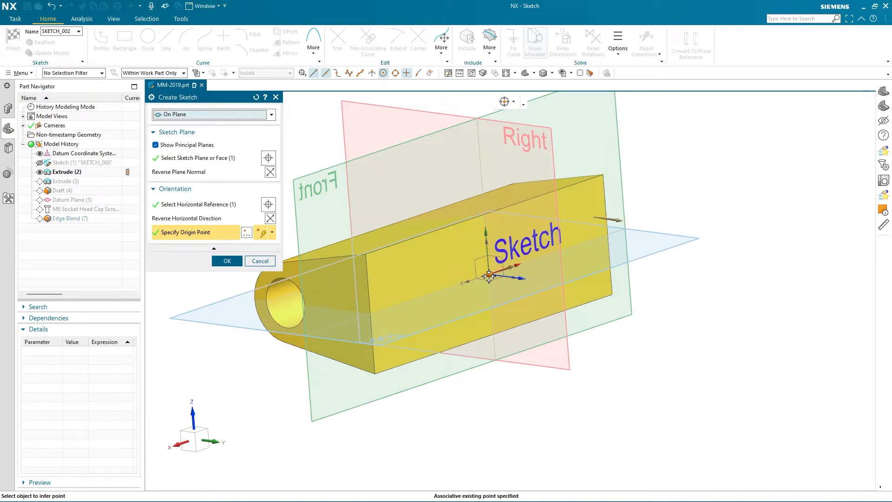
left_click(227, 261)
Sketch a rectangle between the face's upper and lower edges, inset from both ends, and convert its two vertical sides to reference lines
left_click(125, 40)
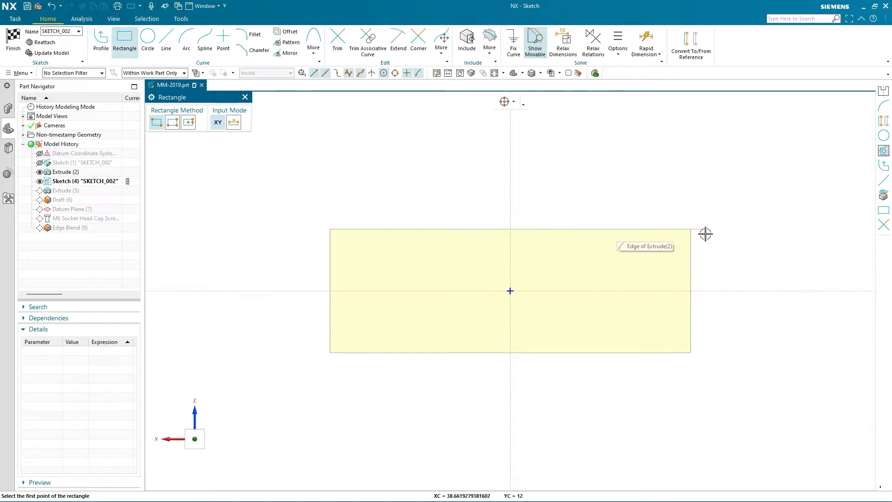
left_click(670, 229)
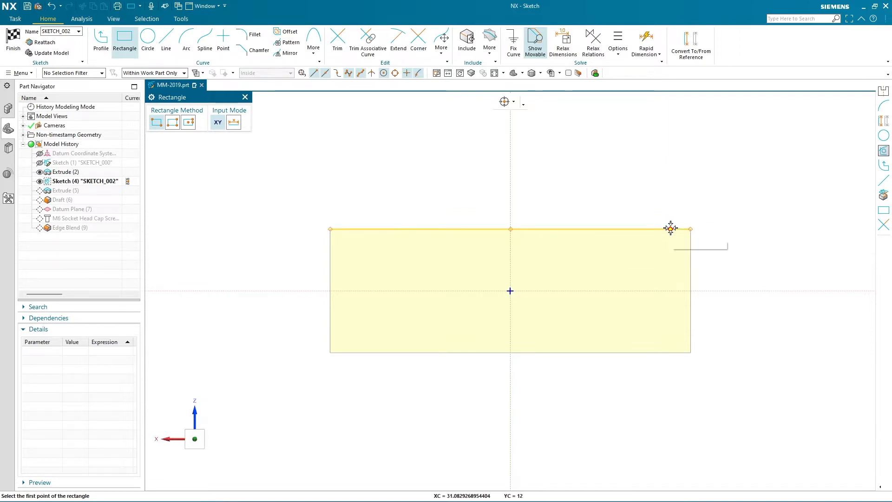
left_click(355, 352)
key("Escape")
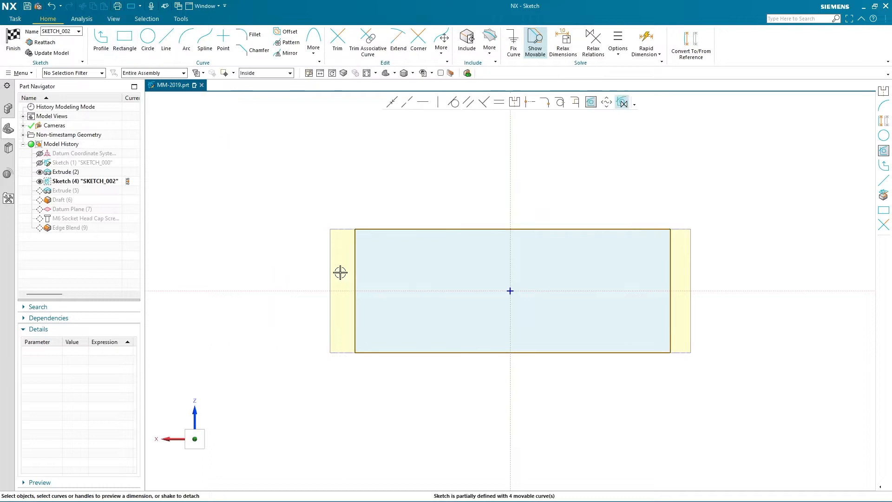
left_click(355, 265)
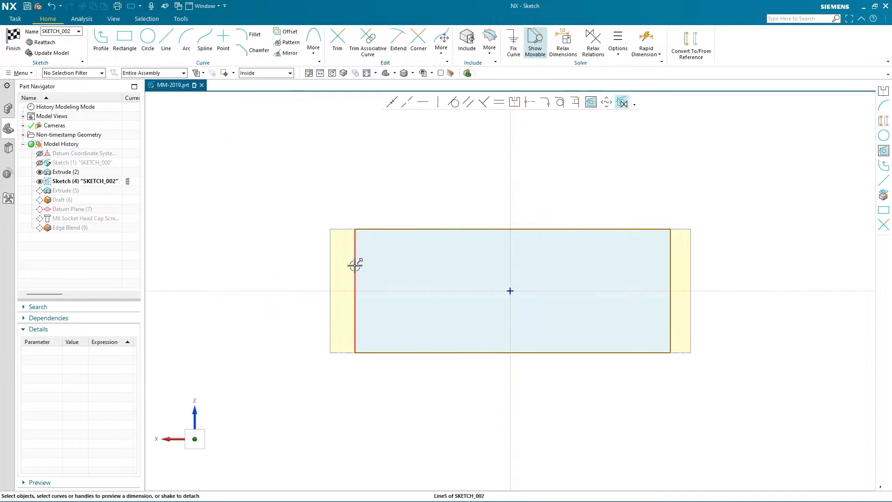
left_click(671, 275)
left_click(687, 259)
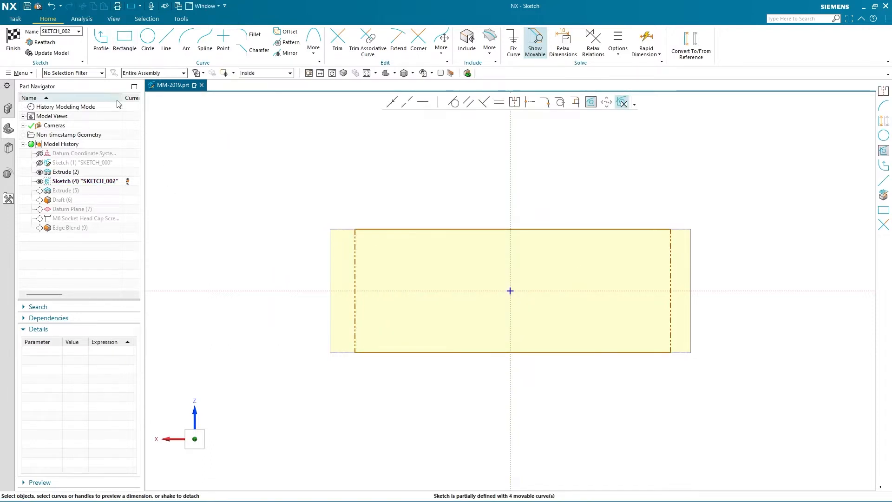
Draw an arc of about 17.3 mm radius joining the rectangle's two left corners and touching the body's left edge at the horizontal axis
left_click(186, 40)
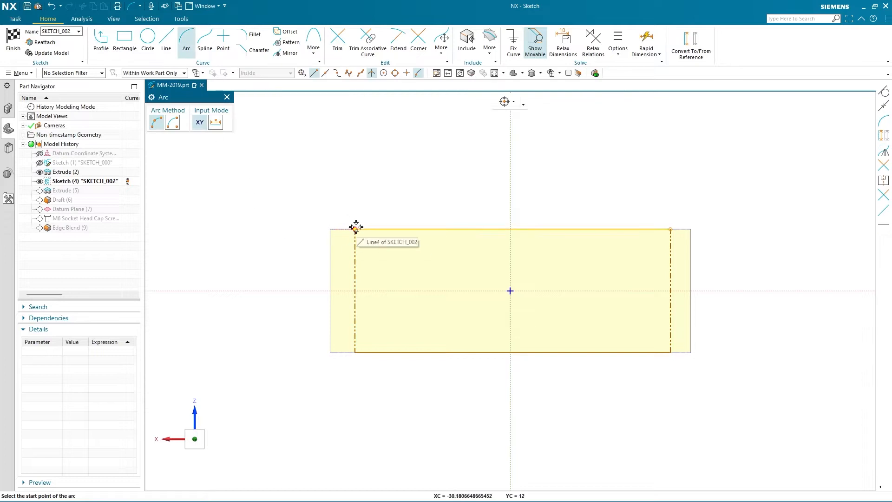
left_click(355, 228)
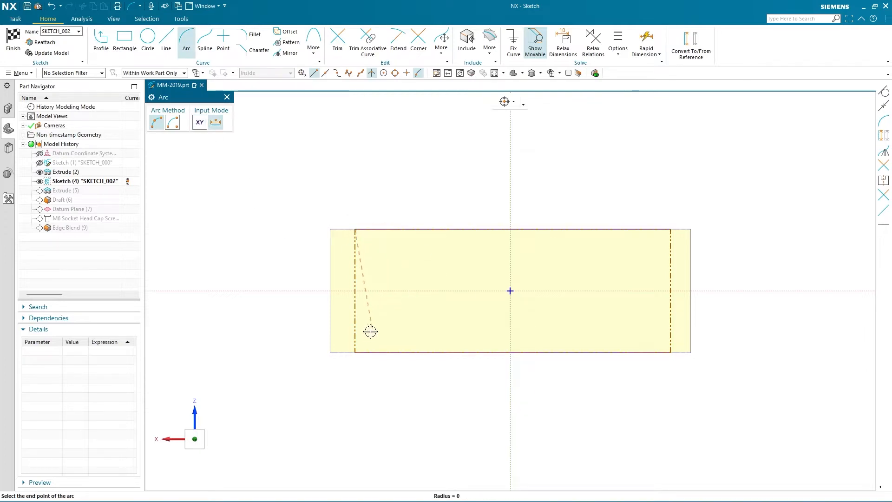
left_click(356, 351)
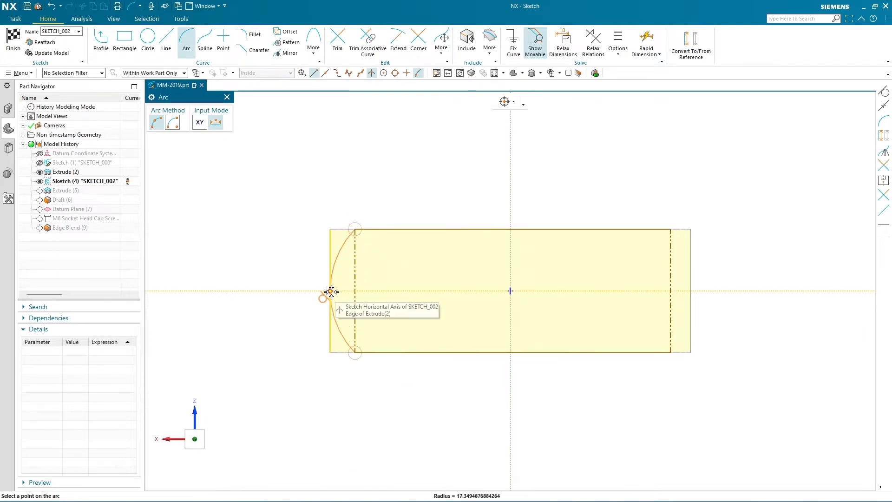
left_click(328, 292)
key("Escape")
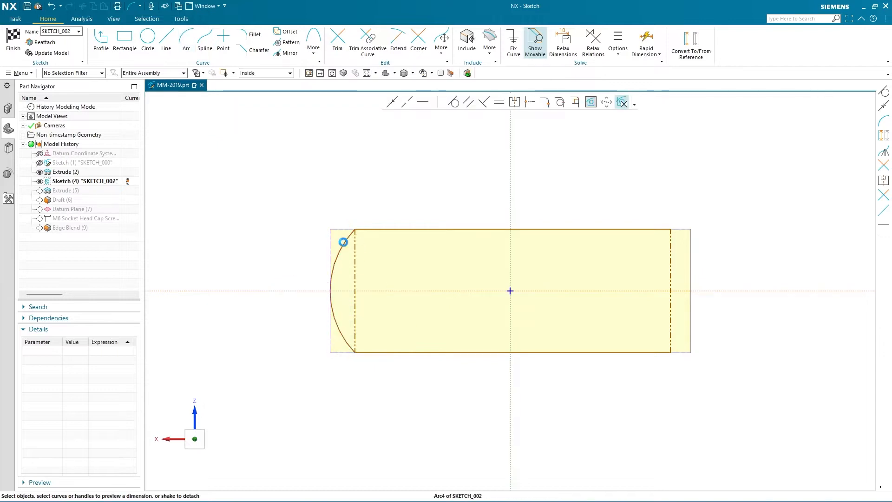
Dimension the arc's radius and set it to 30 mm
left_click(374, 301)
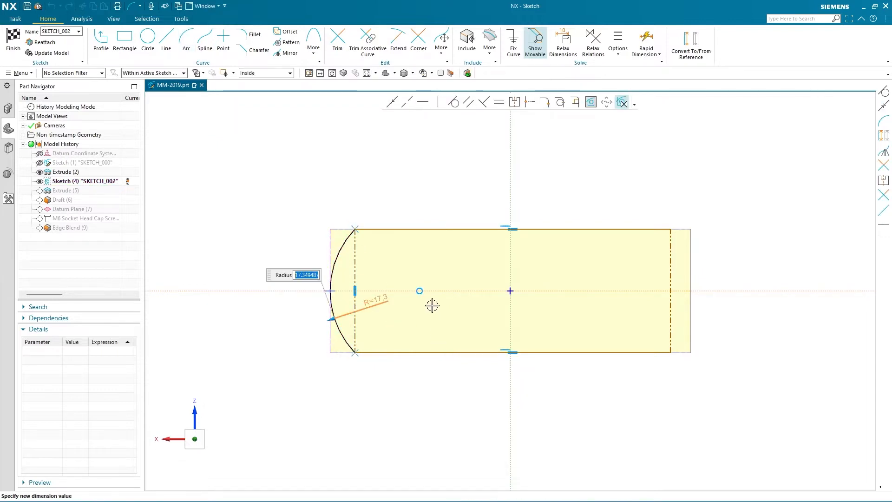
type("30")
key("Return")
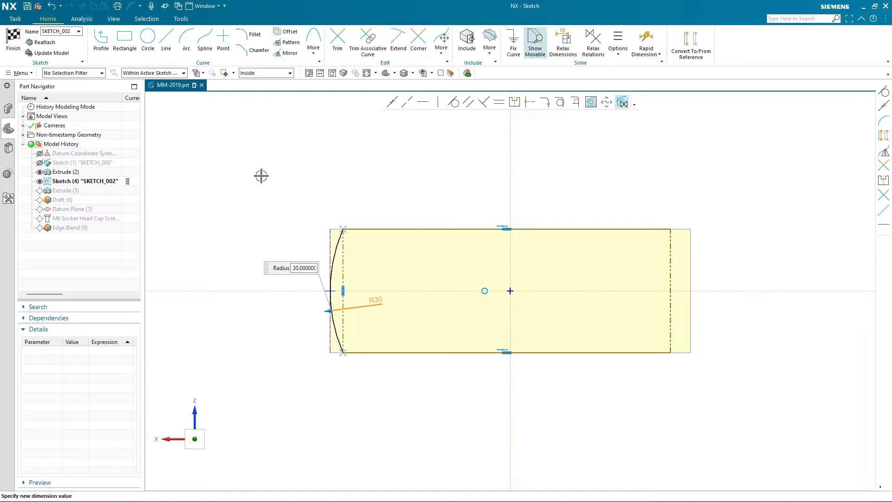
middle_click(261, 175)
Mirror the R30 arc about the sketch's vertical axis to the opposite end of the profile
left_click(331, 254)
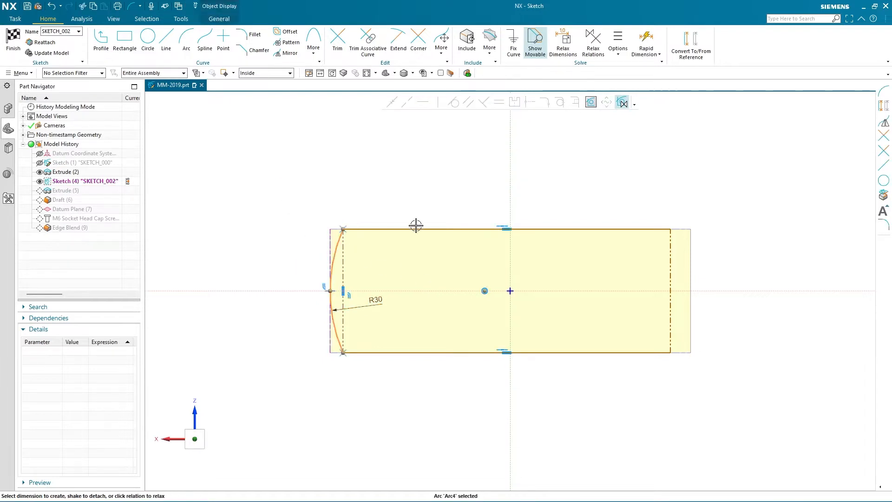
left_click(415, 207)
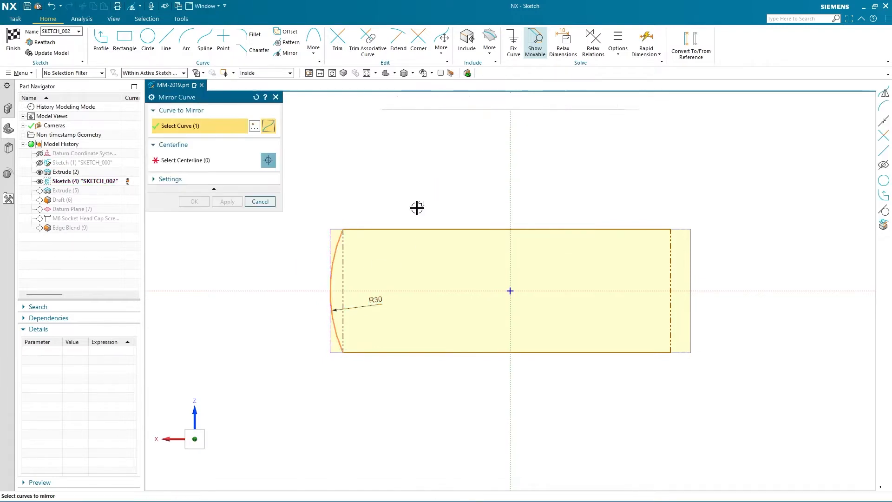
left_click(507, 206)
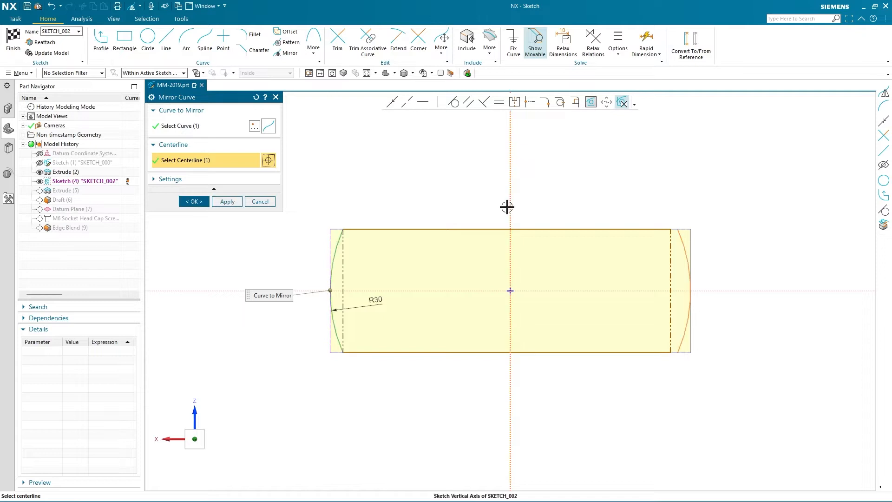
middle_click(476, 200)
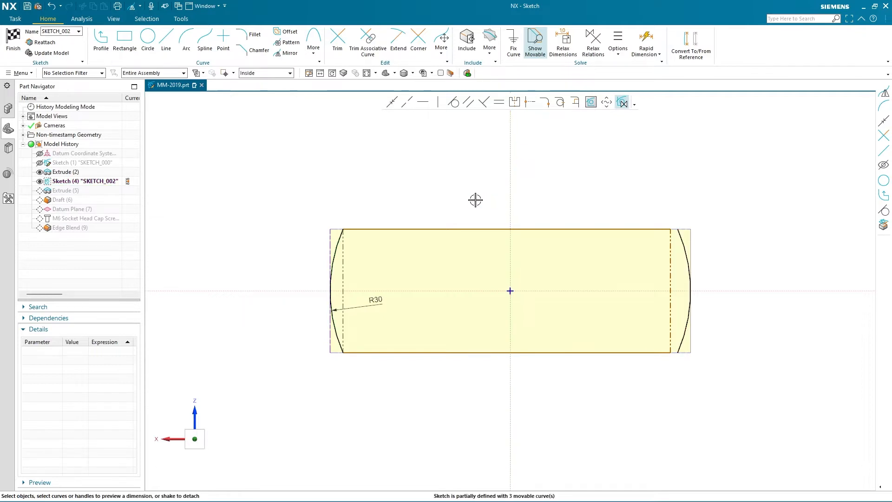
Make the rectangle's upper right corner coincident with the mirrored arc's endpoint and finish the sketch
left_click(670, 229)
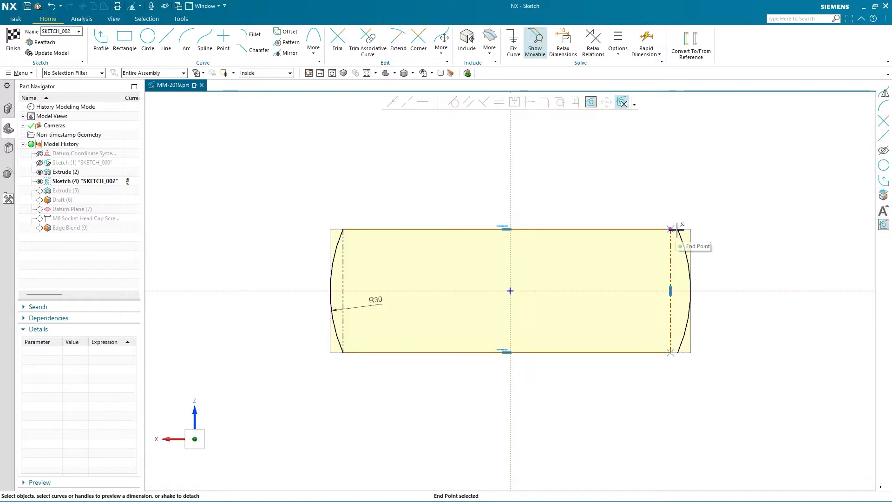
left_click(680, 230)
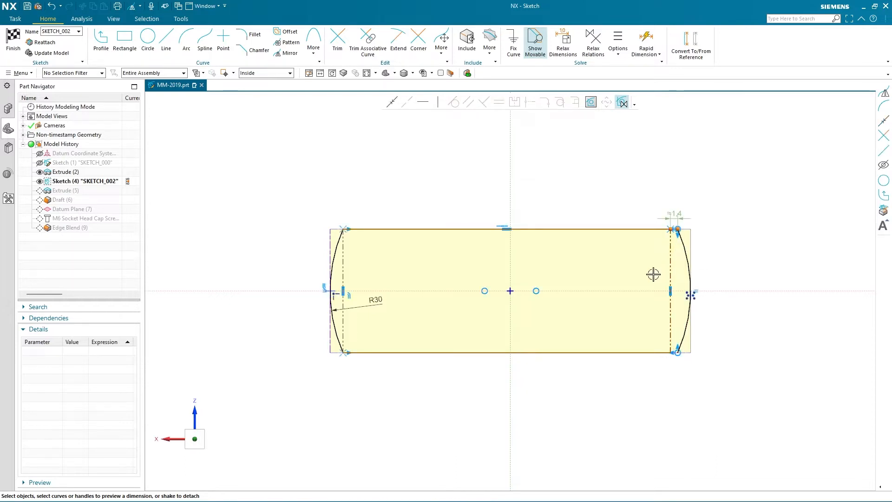
left_click(397, 105)
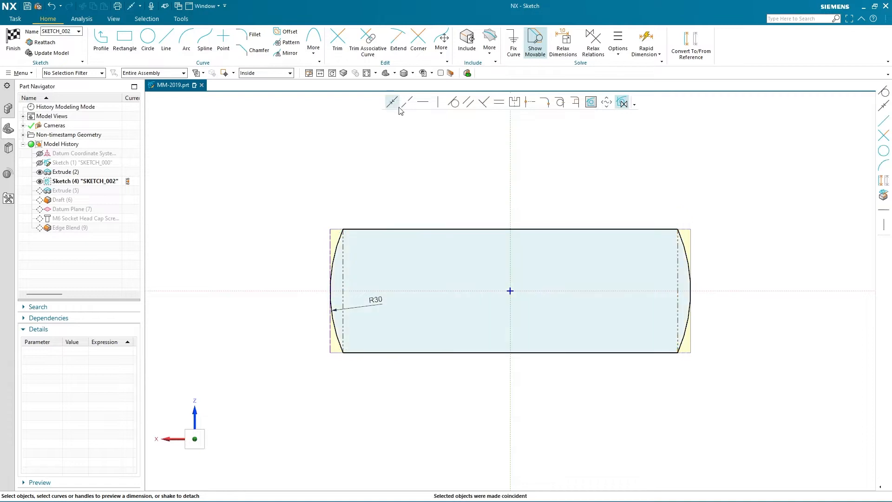
left_click(13, 38)
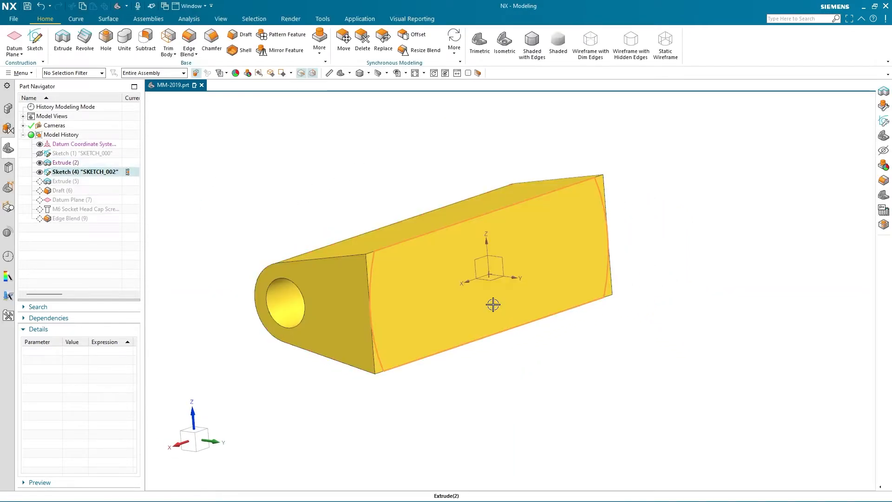
Extrude the arc-ended profile with both start and end limits Through All, using Intersect with the body to round its end faces
middle_click_drag(493, 304, 567, 297)
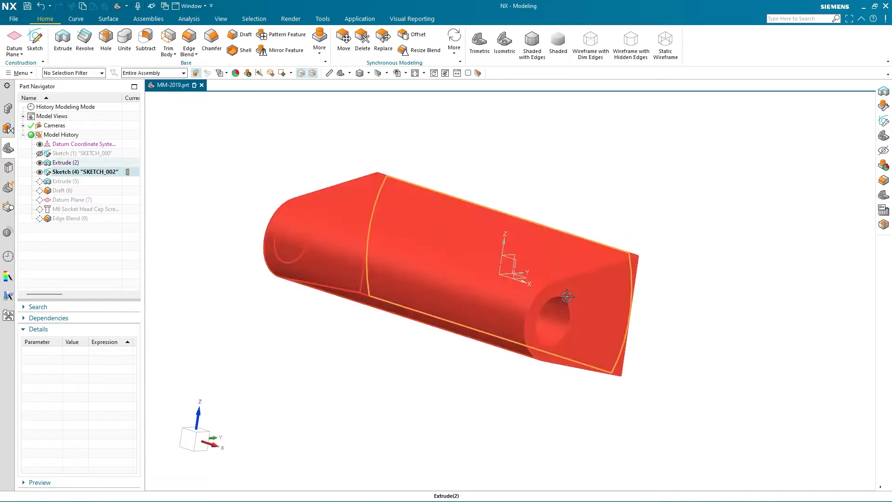
left_click(71, 47)
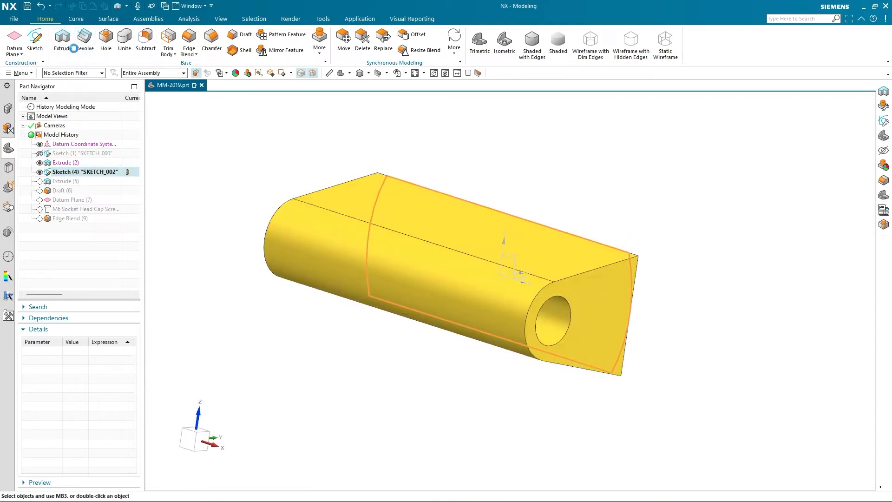
left_click(238, 219)
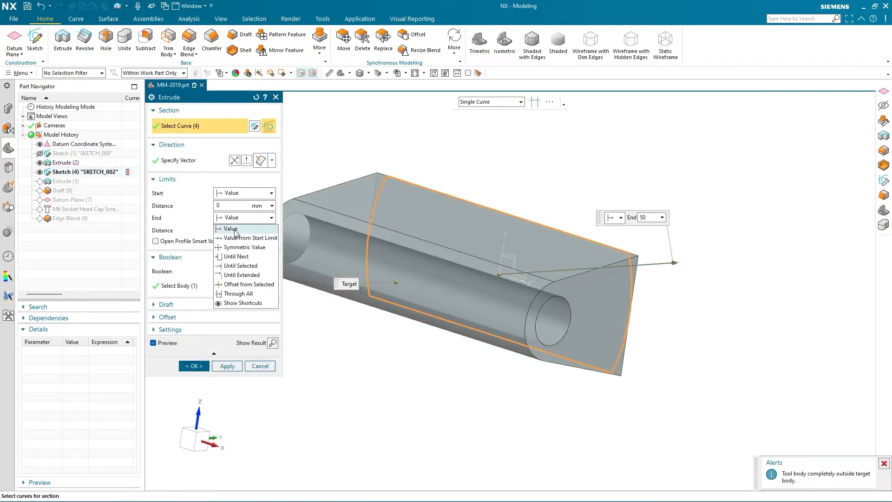
left_click(239, 294)
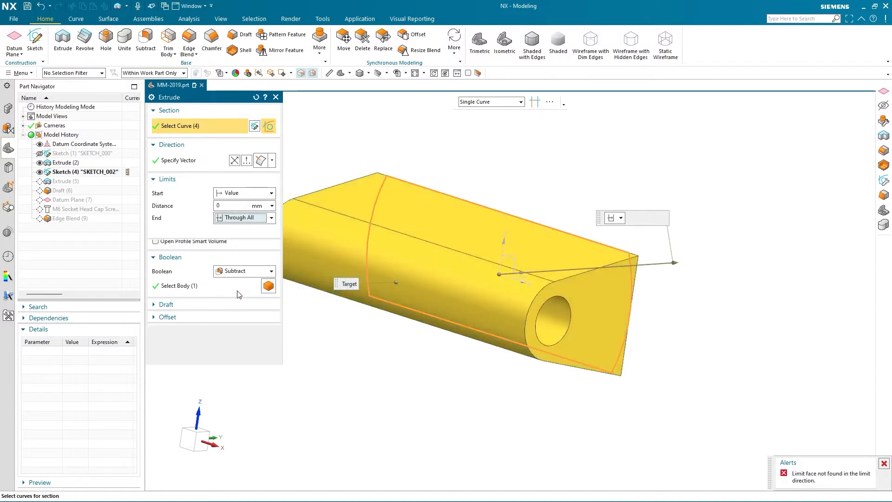
left_click(242, 193)
left_click(241, 261)
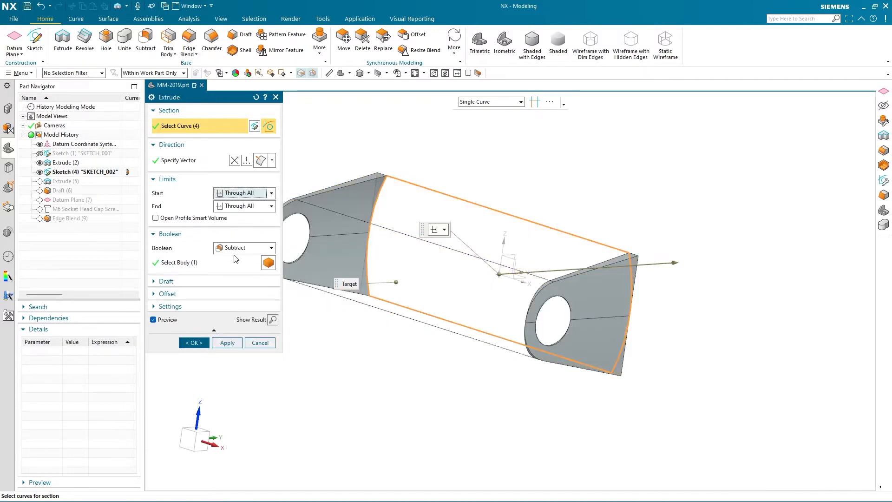
left_click(236, 248)
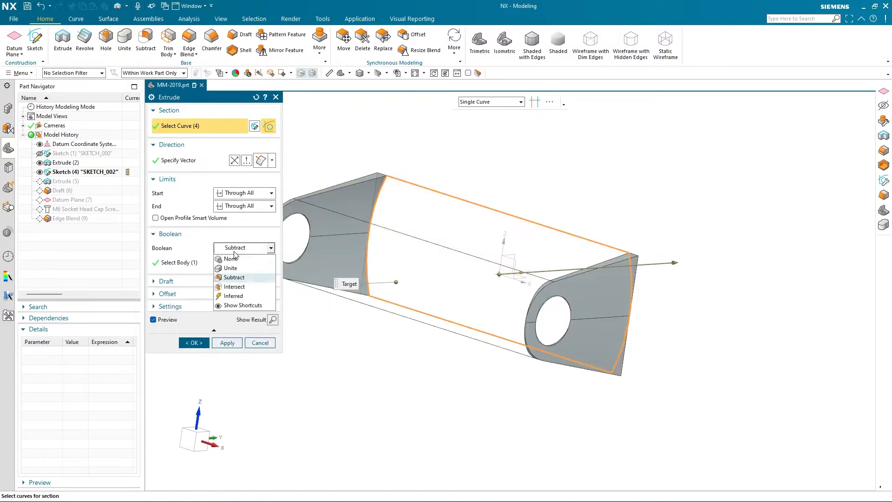
left_click(234, 287)
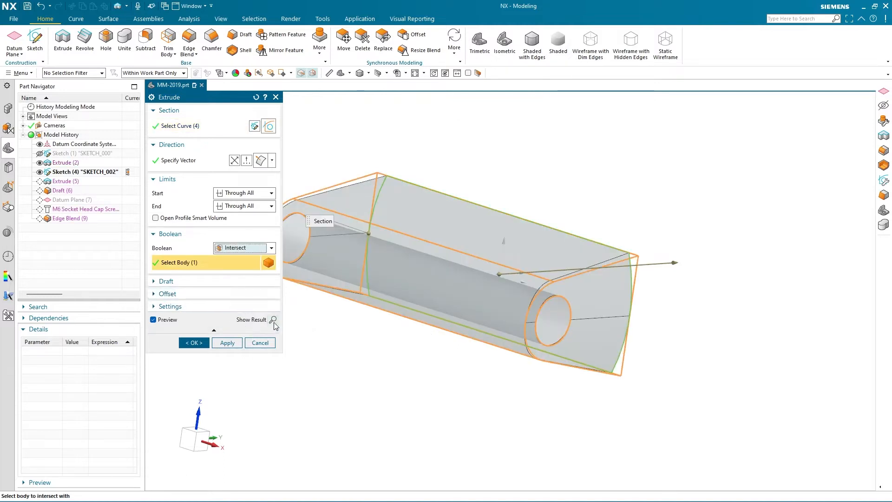
left_click(273, 320)
left_click(200, 343)
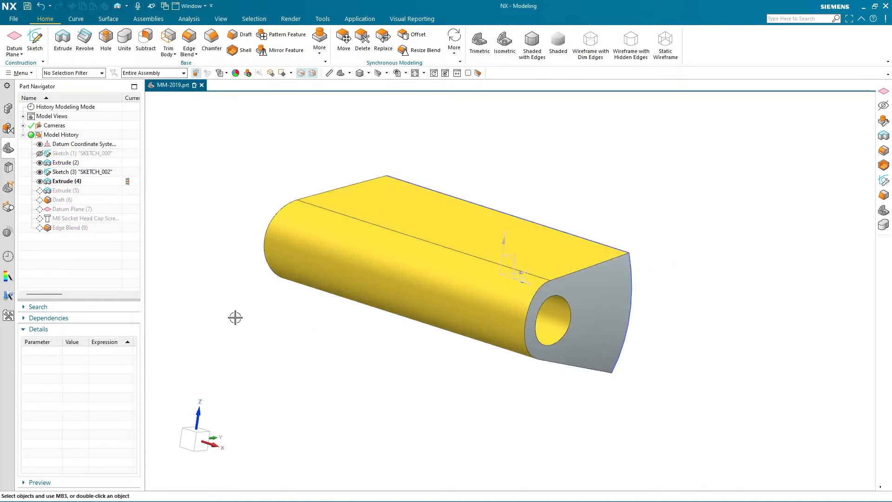
Roll the model history forward through Extrude (5) to Draft (6) and dismiss the update report
left_click(128, 191)
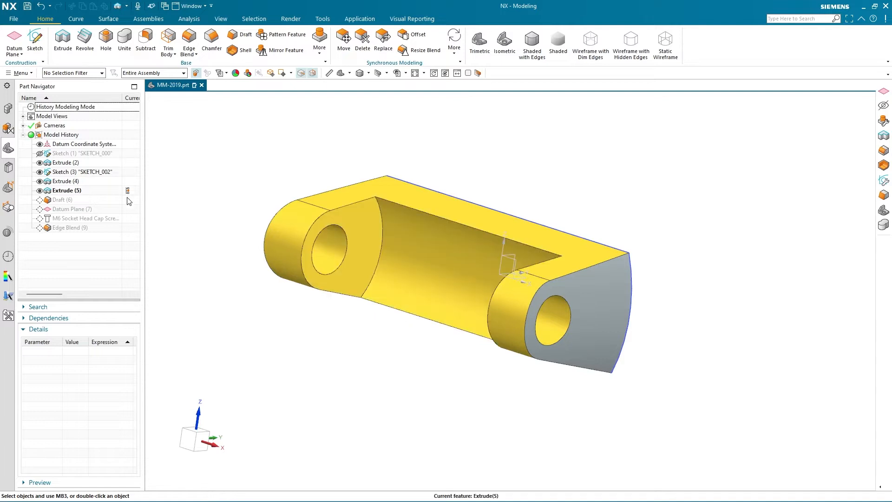
middle_click_drag(282, 342, 201, 301)
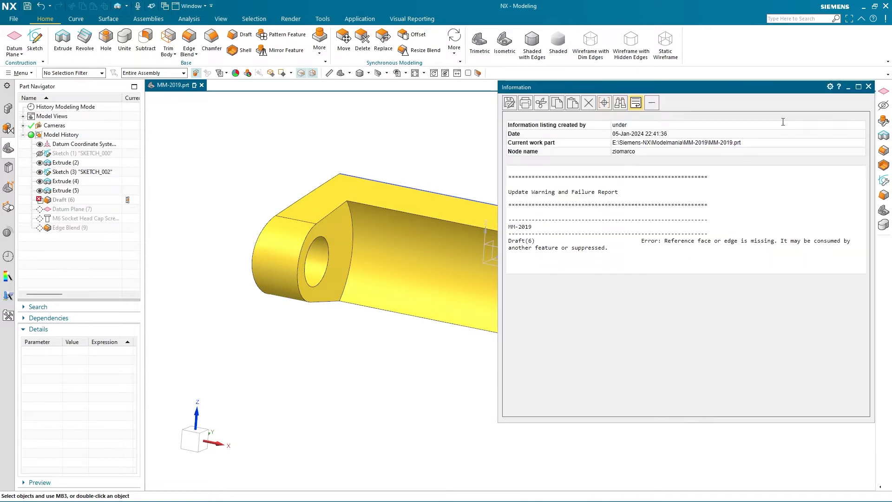
left_click(868, 87)
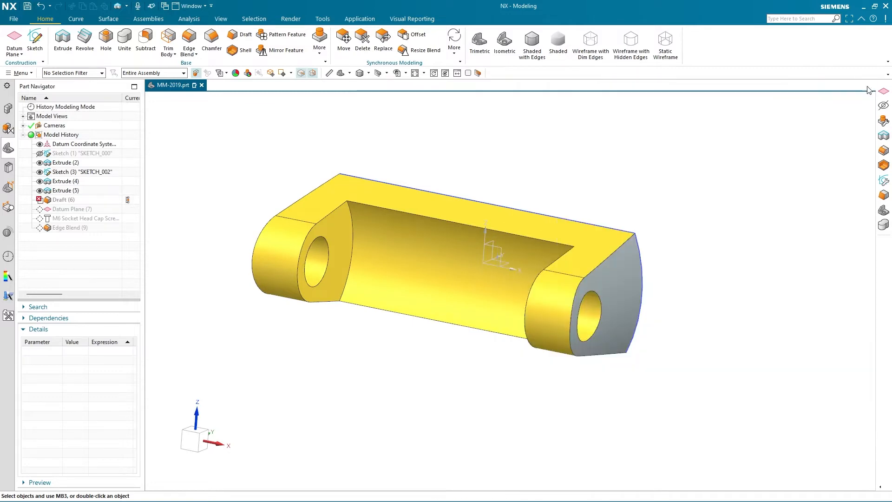
Repair Draft (6) by clearing its missing faces and selecting the two outer end faces of the body as the faces to draft
double_click(78, 201)
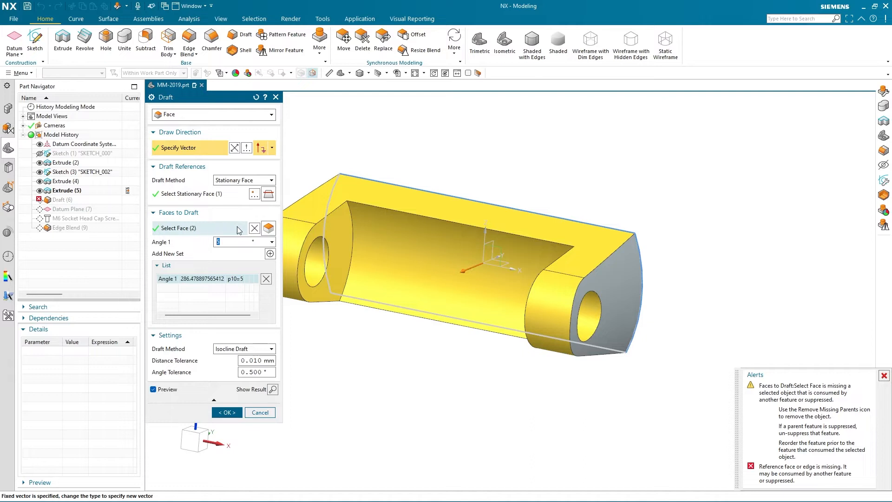
left_click(254, 228)
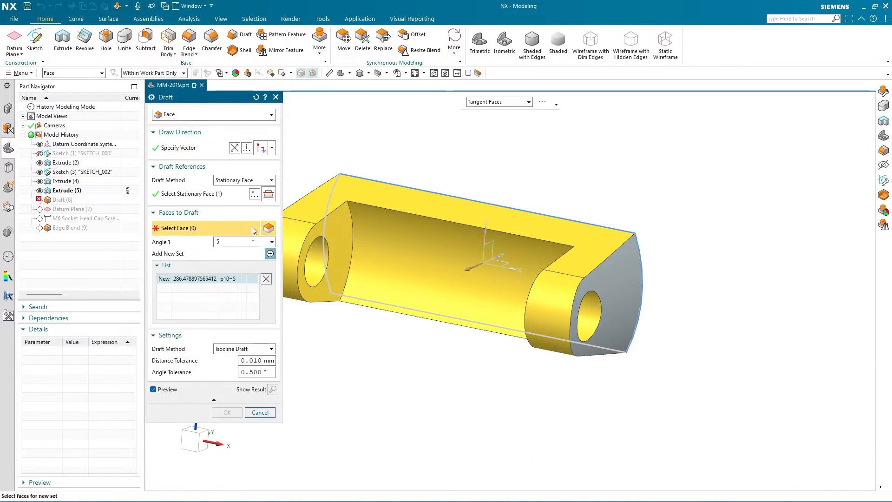
left_click(627, 288)
middle_click_drag(464, 300, 469, 312)
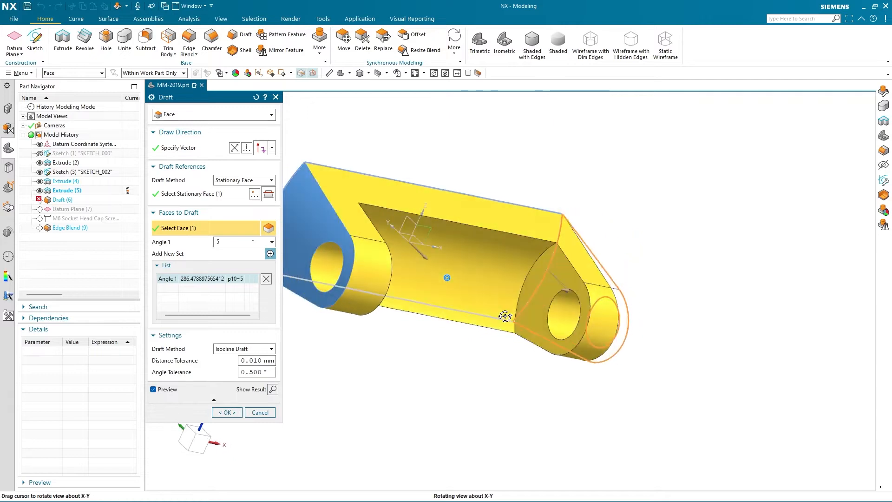
left_click(327, 236)
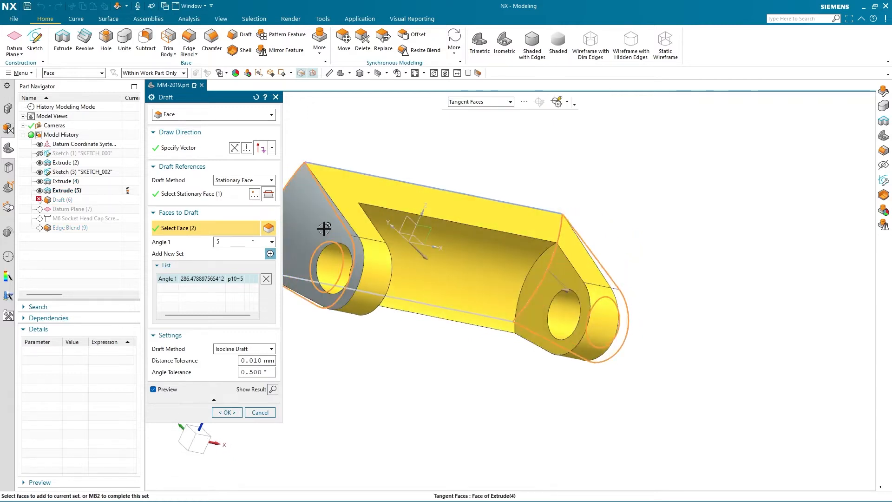
left_click(234, 411)
middle_click_drag(374, 390, 426, 353)
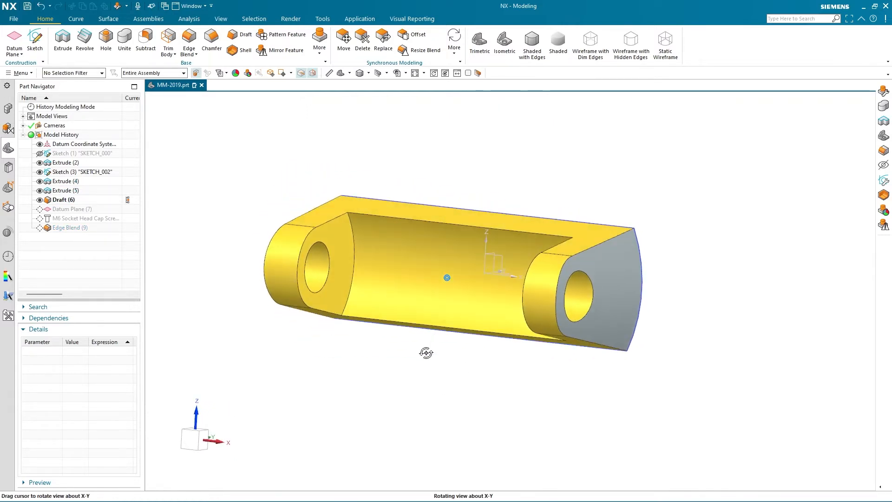
Roll the history forward to Datum Plane (7), leaving the M6 hole rolled back, and hide that plane
left_click(132, 210)
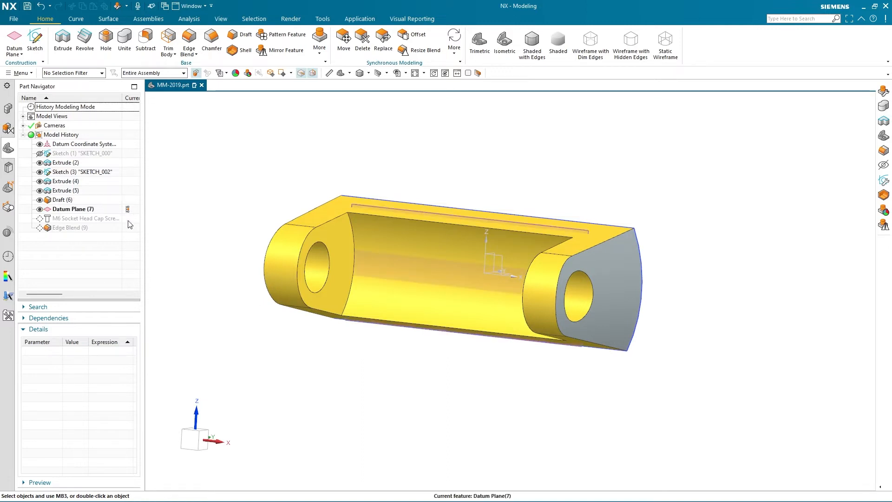
left_click(129, 221)
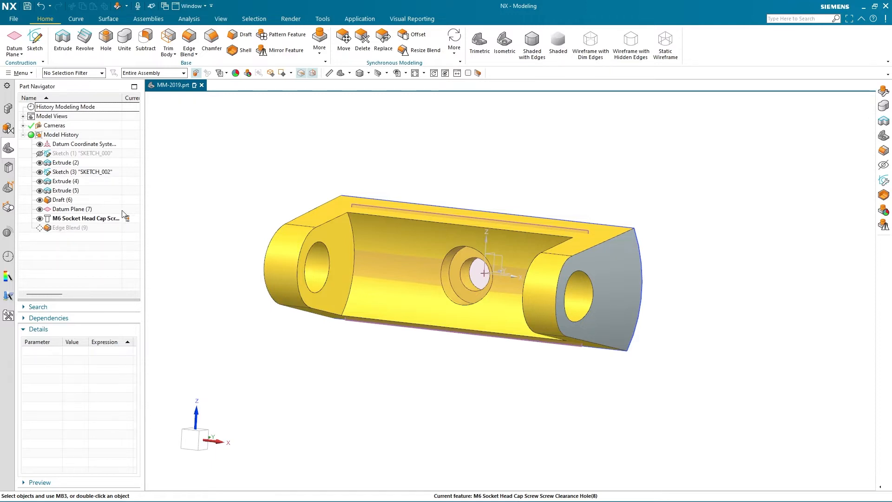
left_click(129, 210)
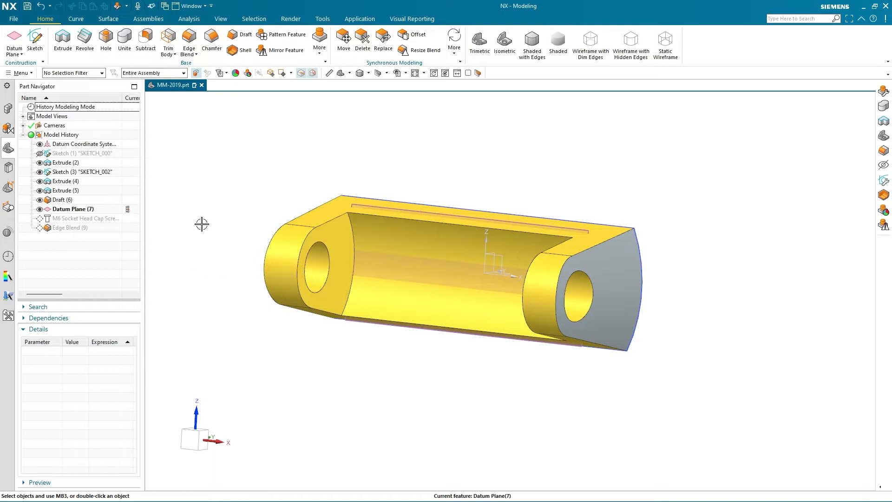
left_click(40, 210)
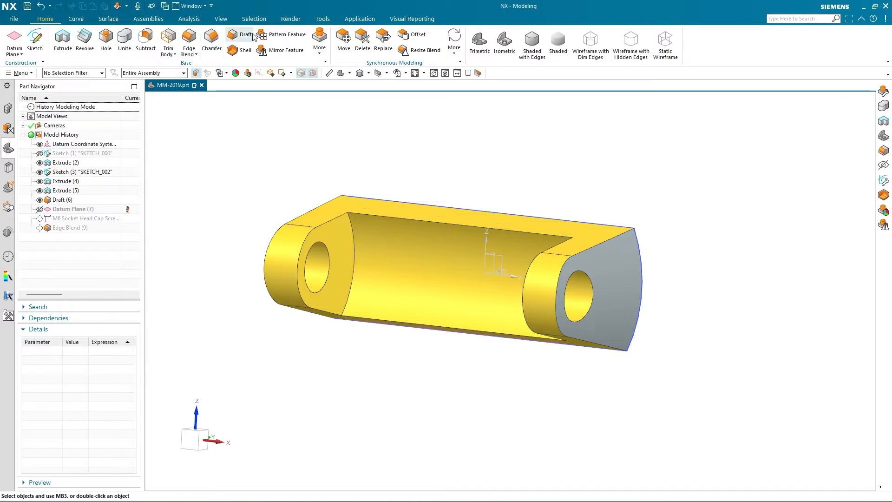
Create a Point and Direction datum plane through the hole centre on a lug's inner face, with its normal along the Y axis
left_click(14, 37)
left_click(204, 116)
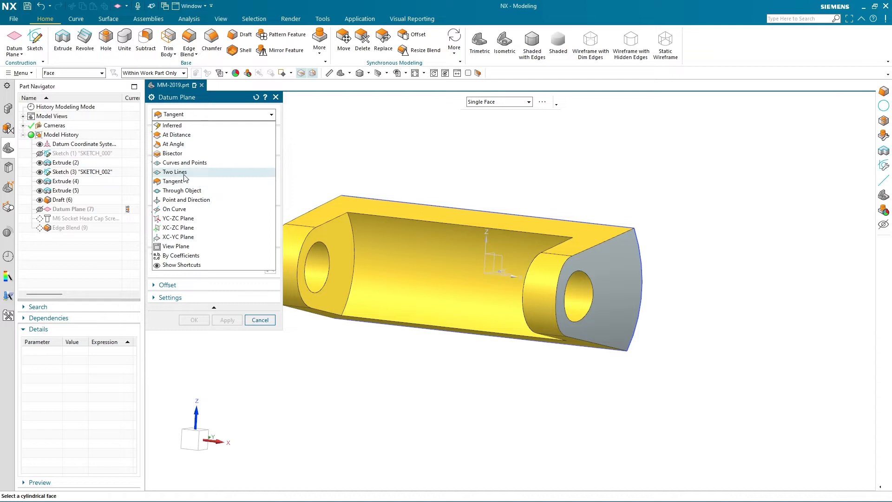
left_click(189, 201)
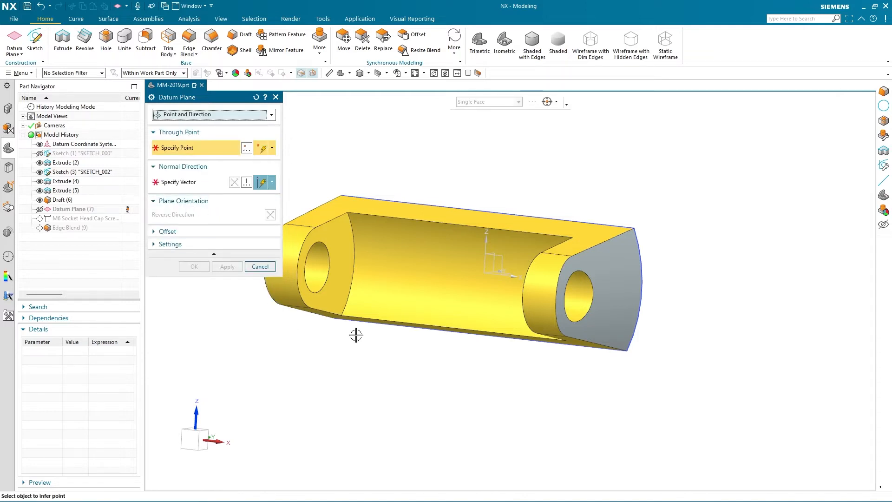
middle_click_drag(358, 334, 389, 342)
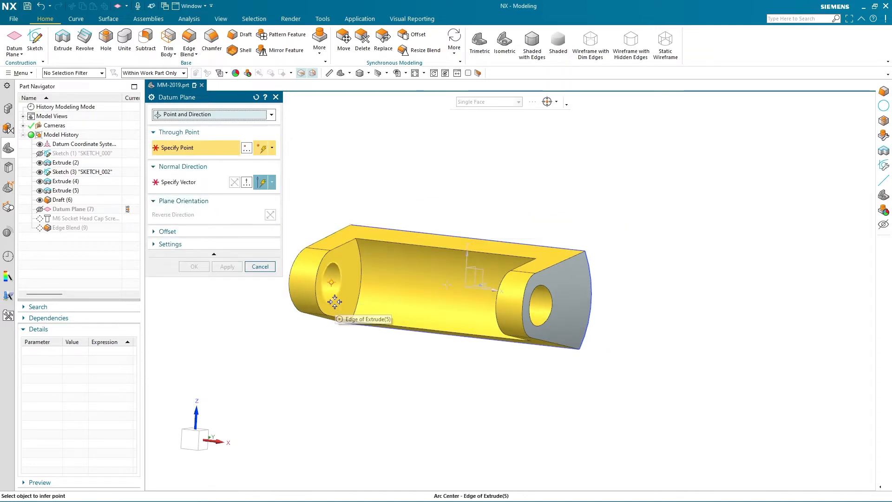
left_click(335, 292)
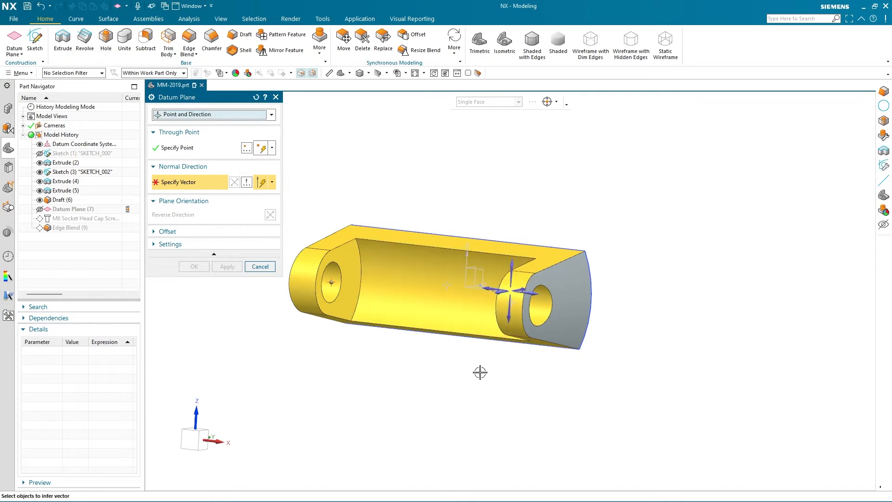
middle_click_drag(480, 372, 459, 382)
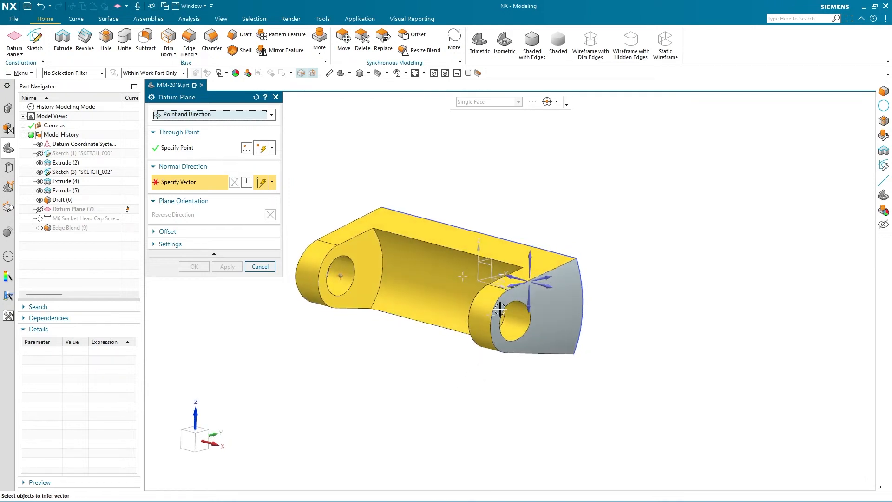
left_click(518, 286)
left_click(361, 278)
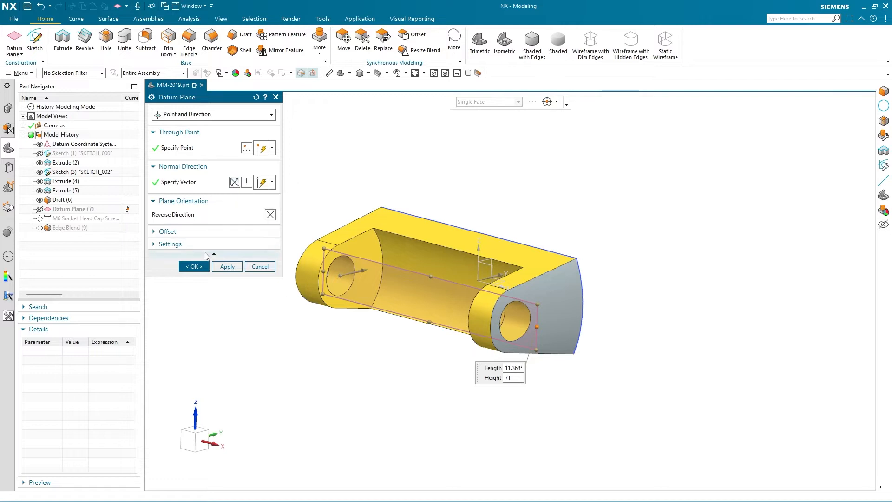
left_click(235, 182)
left_click(194, 268)
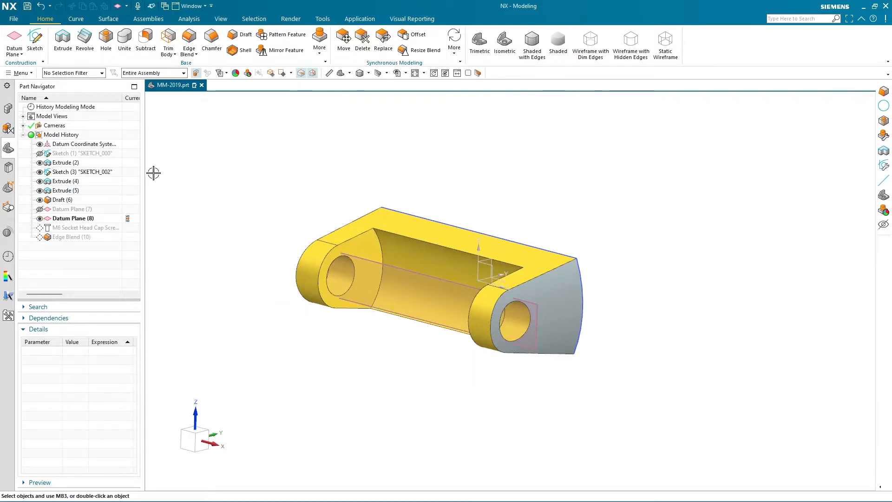
Draft the inner faces of both lugs by 8° along the Y direction, using the new datum plane as stationary face, and hide that plane
left_click(112, 50)
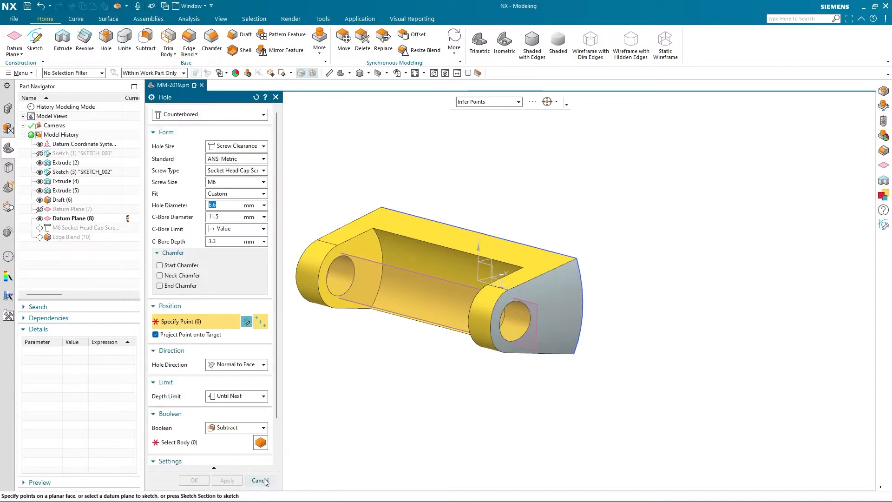
left_click(258, 480)
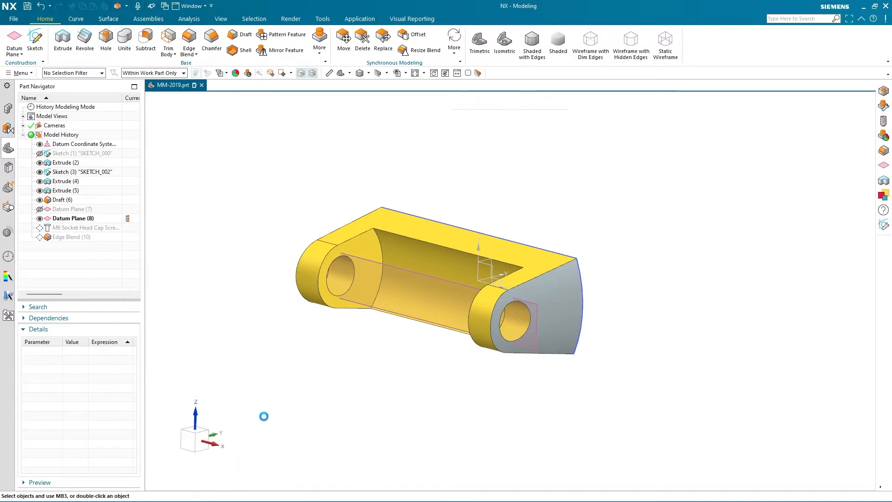
left_click(239, 35)
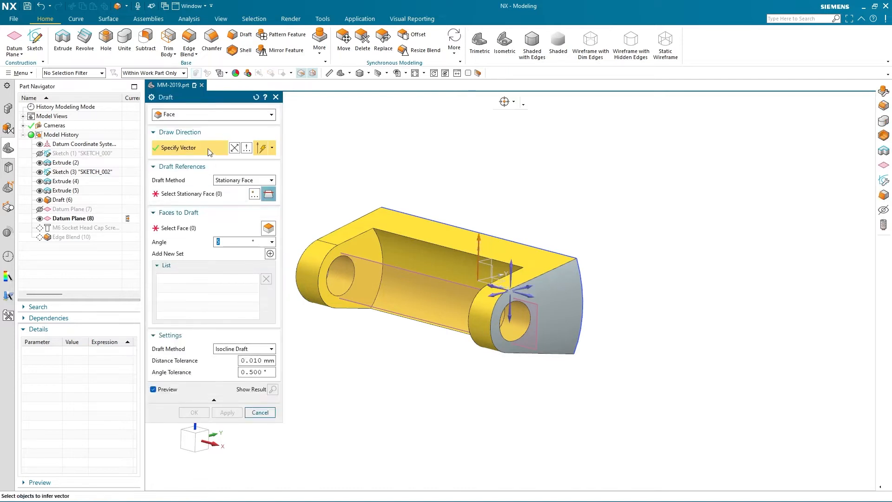
left_click(493, 296)
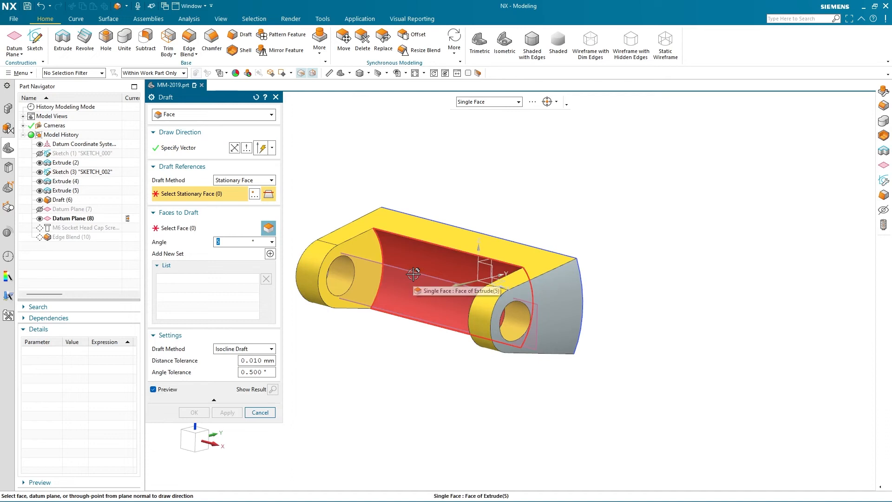
left_click(403, 268)
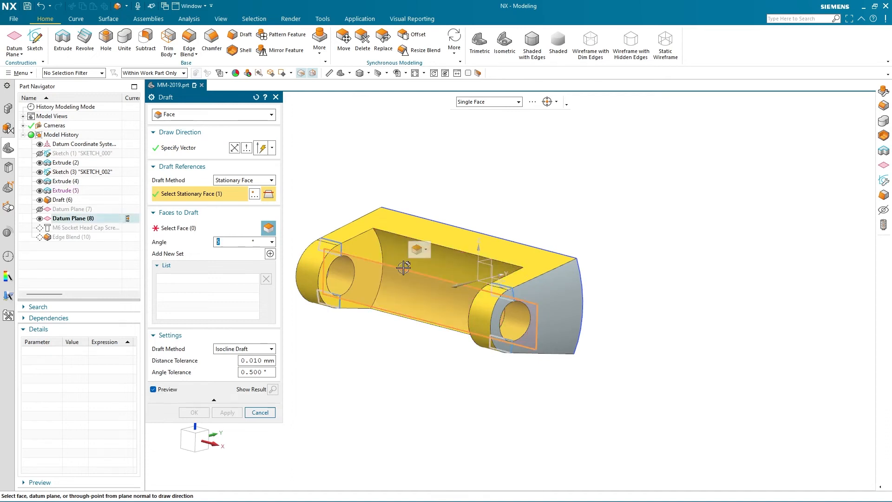
left_click(200, 229)
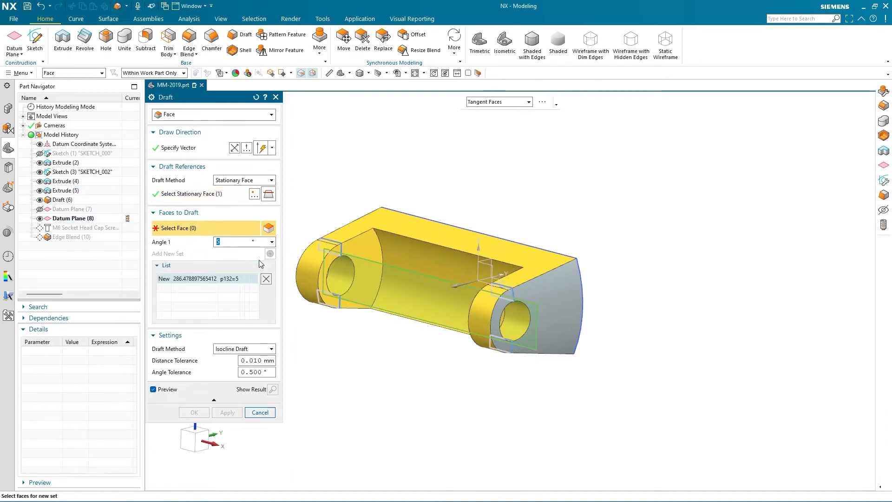
type("8")
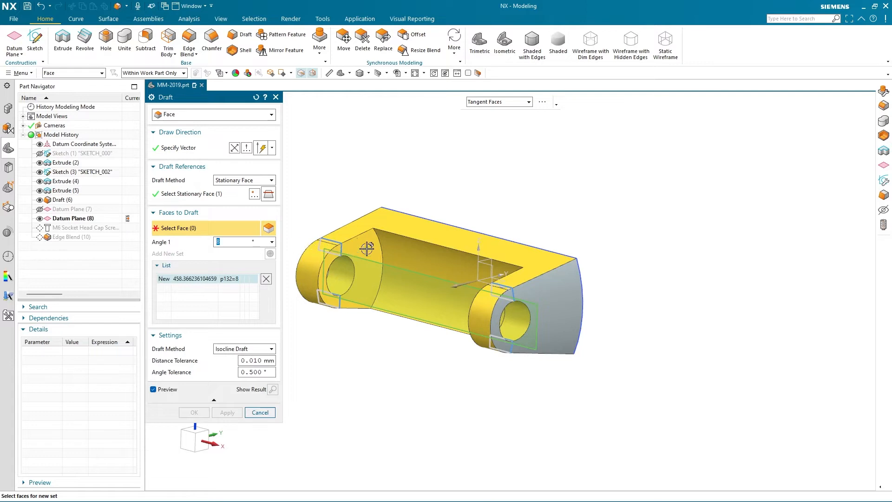
left_click(367, 249)
middle_click_drag(441, 350, 496, 355)
left_click(509, 290)
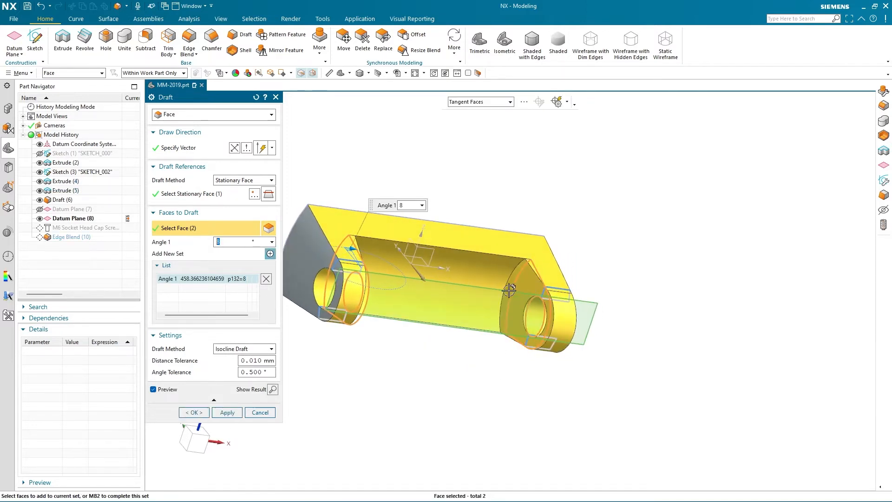
left_click(192, 412)
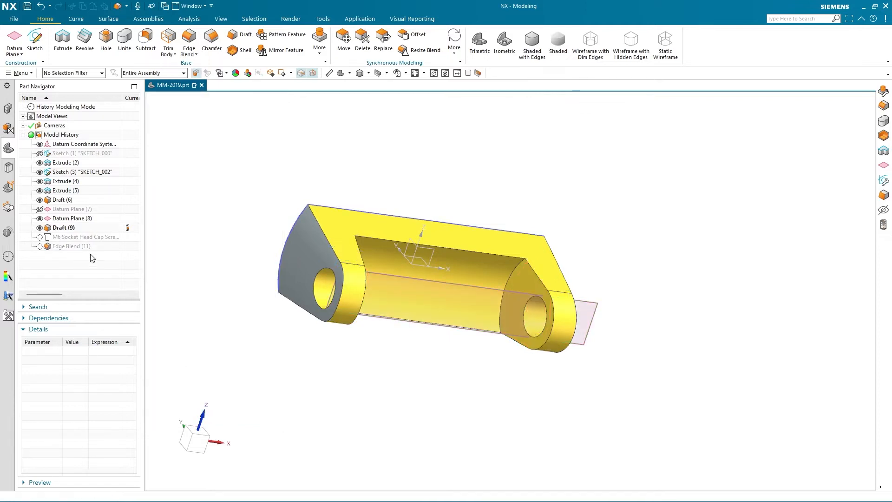
left_click(39, 218)
Measure the distance between the hole centres on the two lugs' inner faces
middle_click_drag(313, 386, 368, 257)
left_click(329, 73)
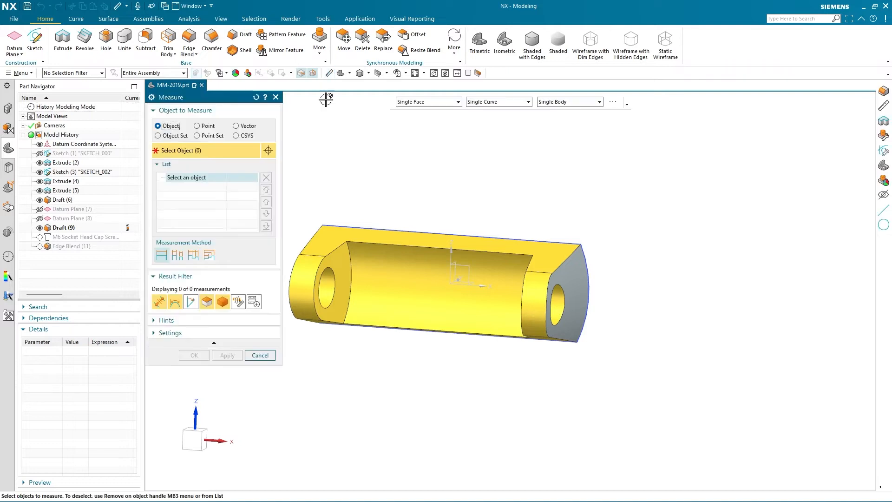
left_click(197, 126)
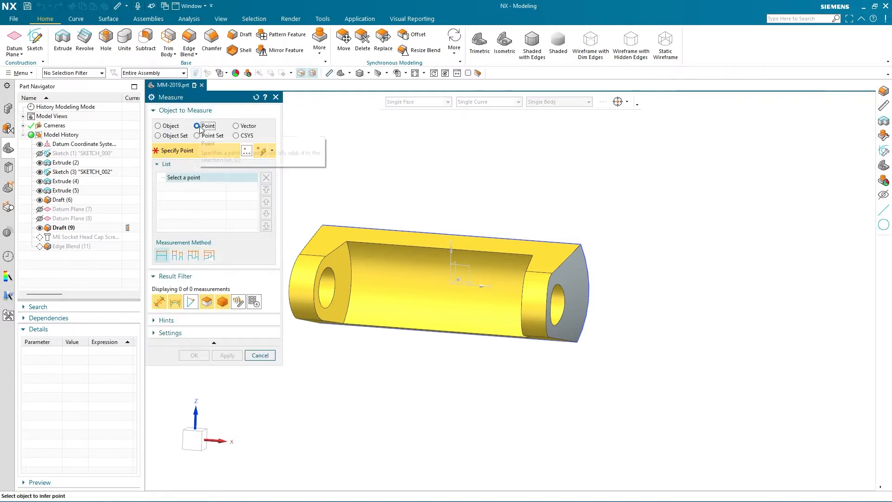
left_click(335, 302)
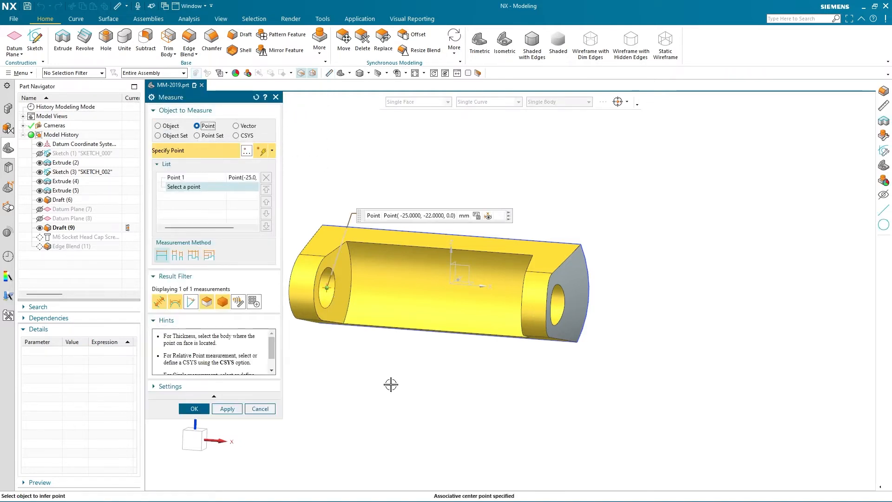
middle_click_drag(448, 384, 544, 321)
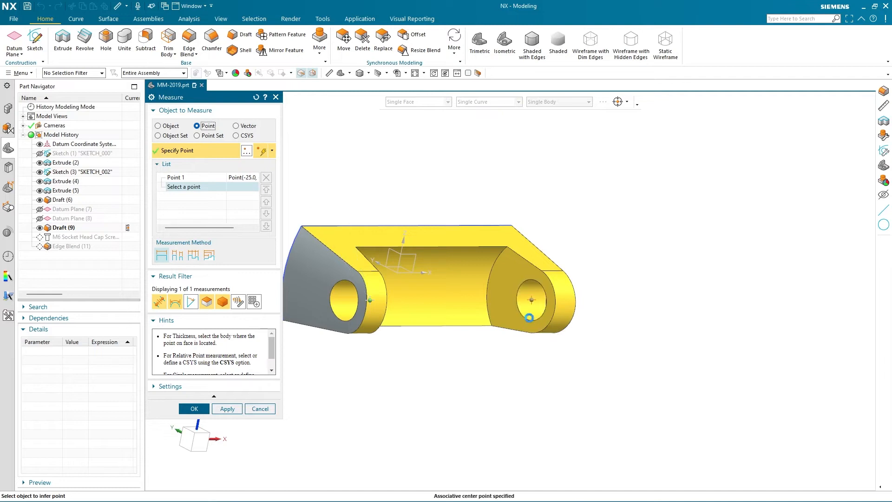
left_click(527, 309)
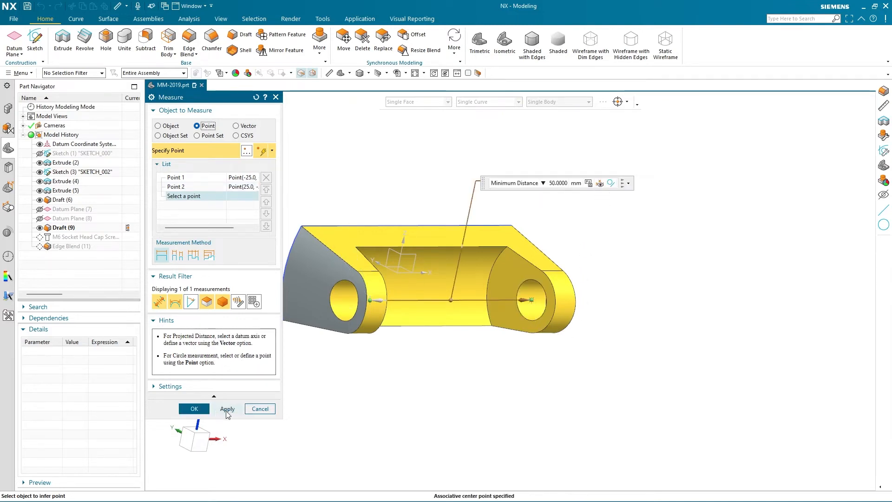
left_click(251, 409)
Hide the arc-ended profile sketch SKETCH_002 in the model
middle_click_drag(308, 408, 262, 397)
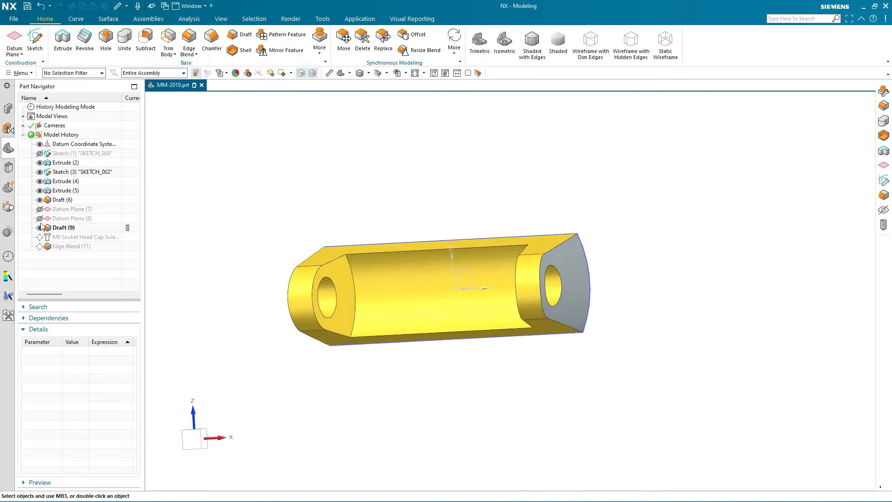
middle_click_drag(372, 368, 343, 404)
left_click(40, 172)
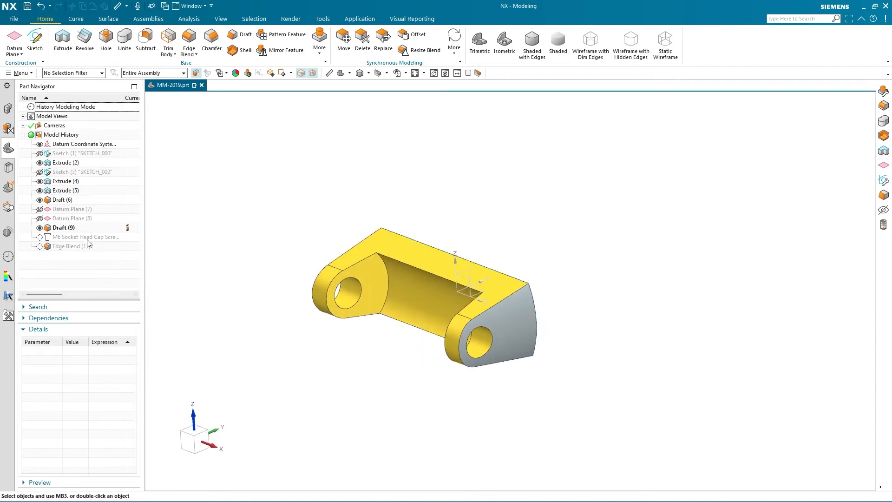
Make the M6 socket head cap screw hole the current feature and open its position sketch SKETCH_001 for editing
left_click(128, 238)
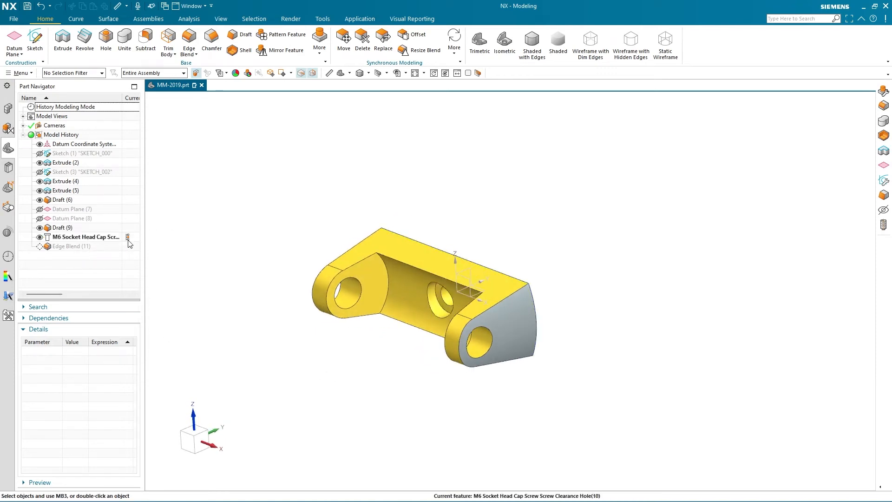
left_click(85, 238)
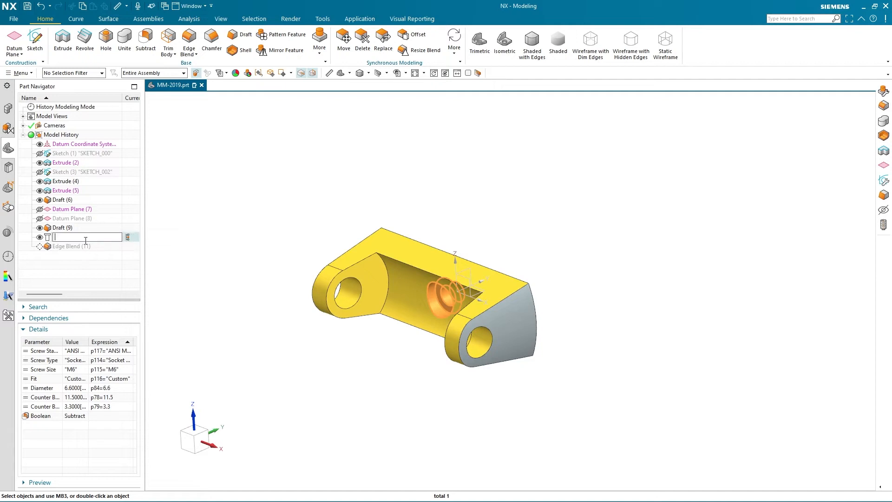
left_click(107, 266)
left_click(92, 236)
double_click(92, 237)
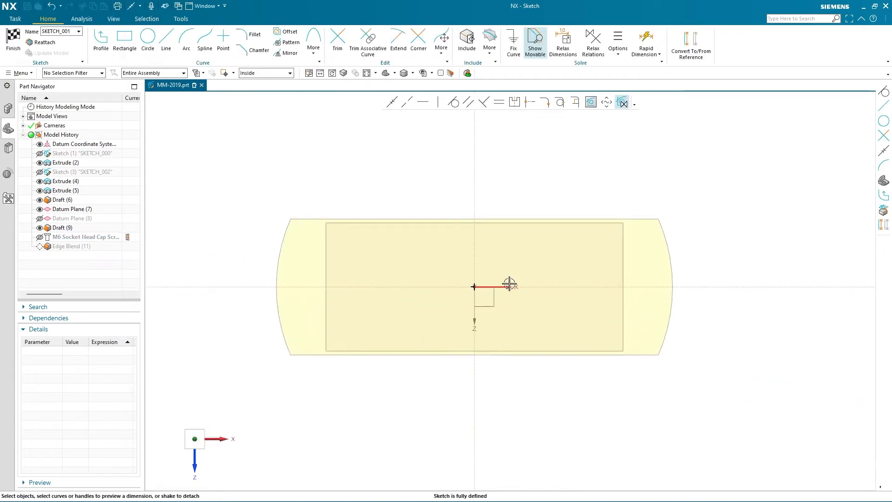
Delete the existing hole point at the origin of the sketch
scroll(478, 287, "up", 4)
left_click_drag(477, 289, 478, 290)
key("Escape")
scroll(562, 360, "down", 3)
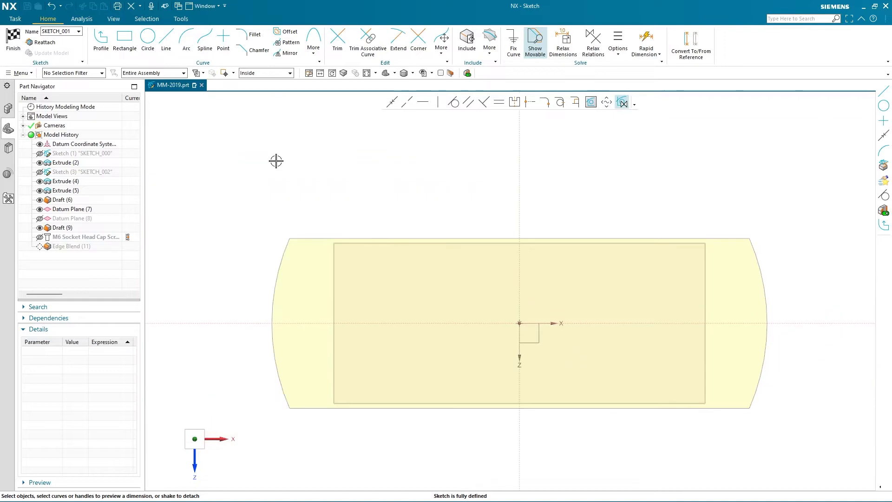
Place a point on the horizontal axis on the negative X side and set its distance from the nearer end arc to 20 mm
left_click(224, 41)
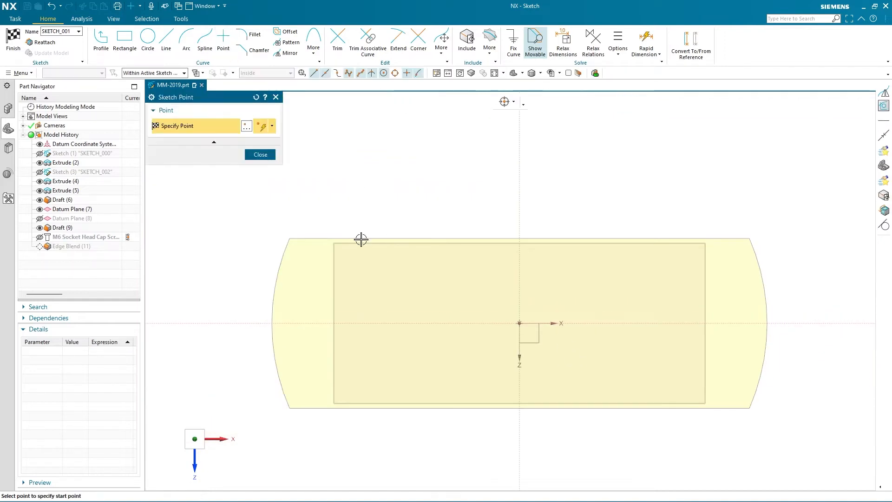
left_click(370, 323)
key("Escape")
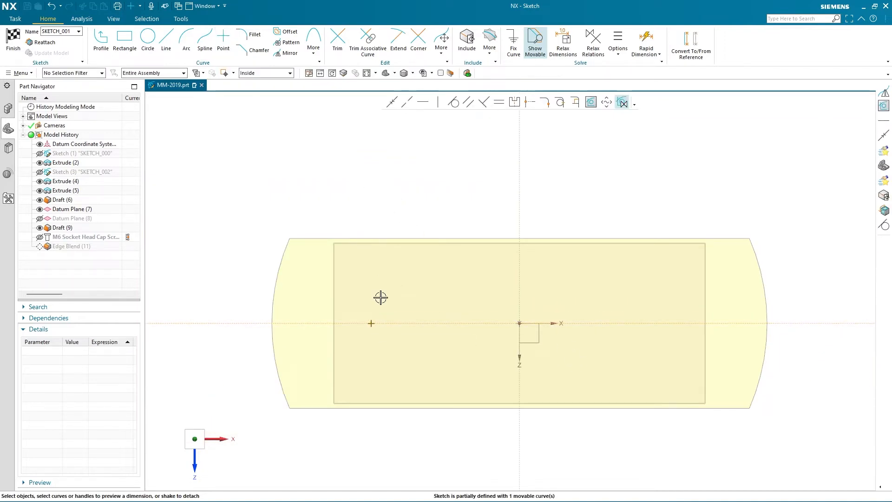
left_click(371, 323)
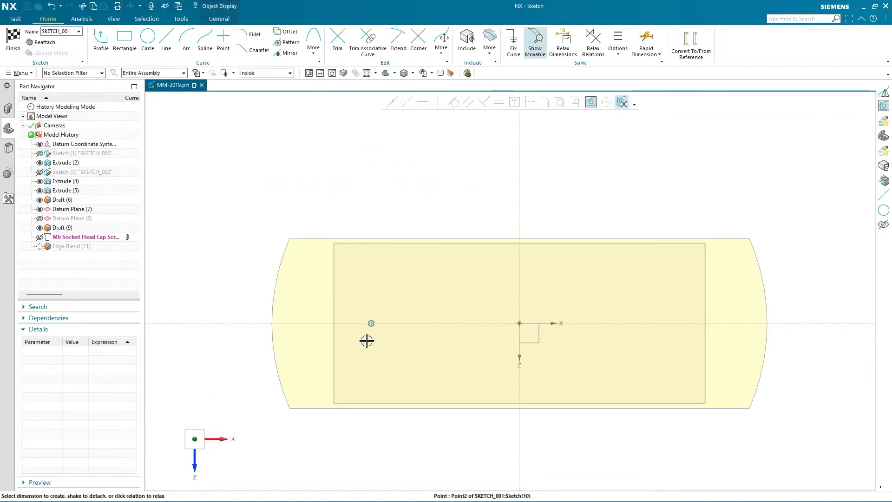
left_click(272, 349)
left_click(322, 208)
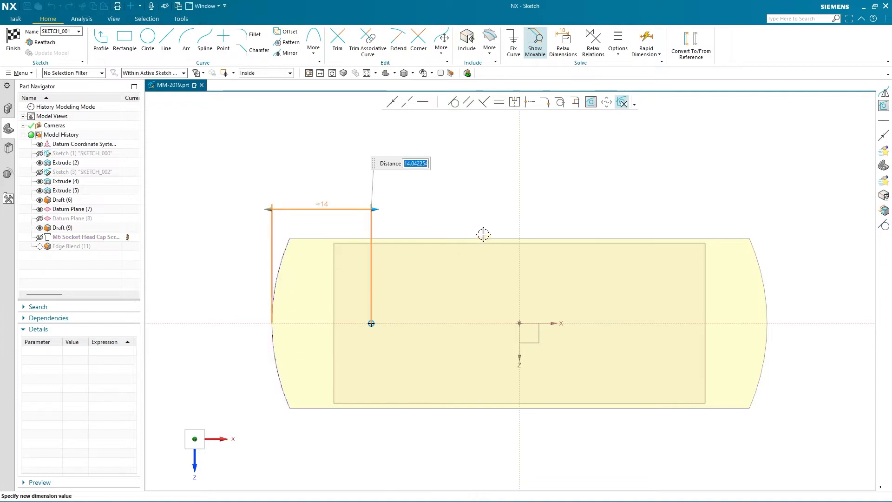
type("20")
key("Return")
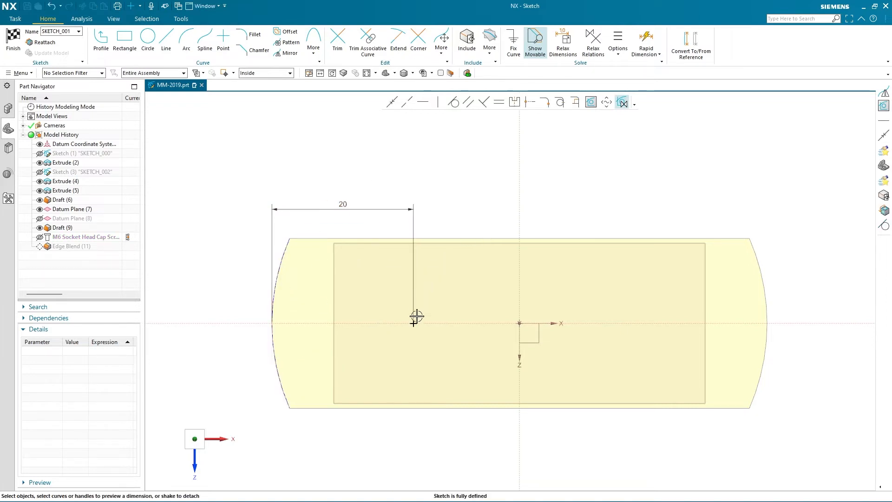
Mirror the new hole point about the sketch's vertical axis
left_click(413, 324)
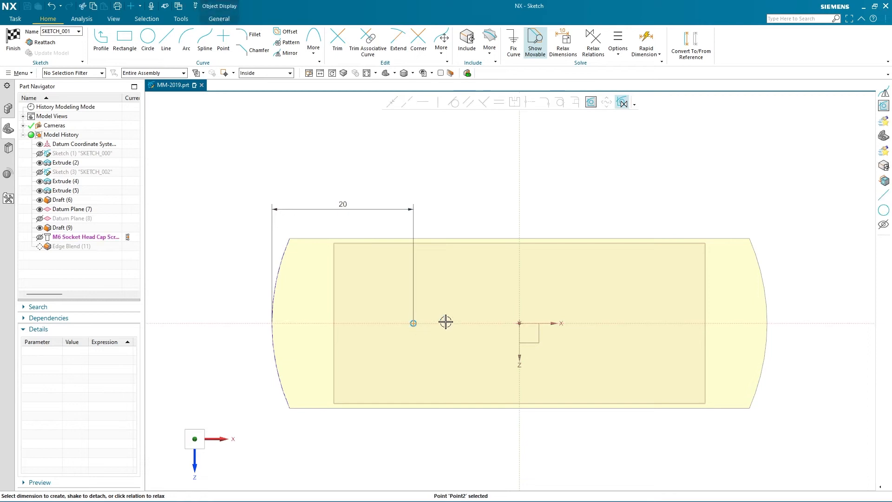
right_click(472, 218)
left_click(459, 220)
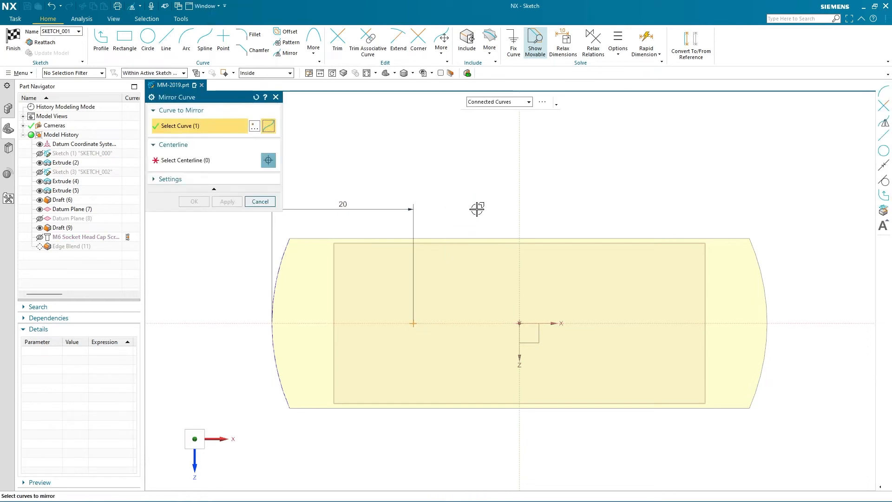
left_click(519, 214)
middle_click(473, 207)
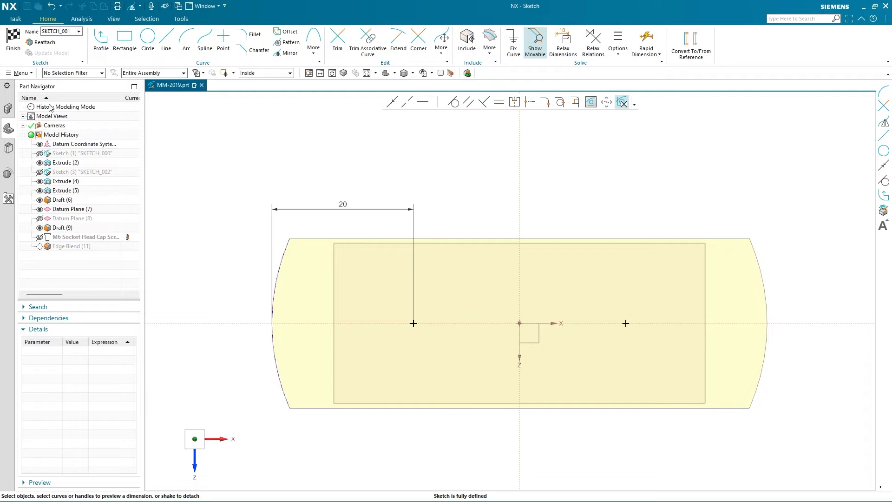
Finish the sketch and map the original hole point to the new point on the positive X side in the replacement section
left_click(13, 41)
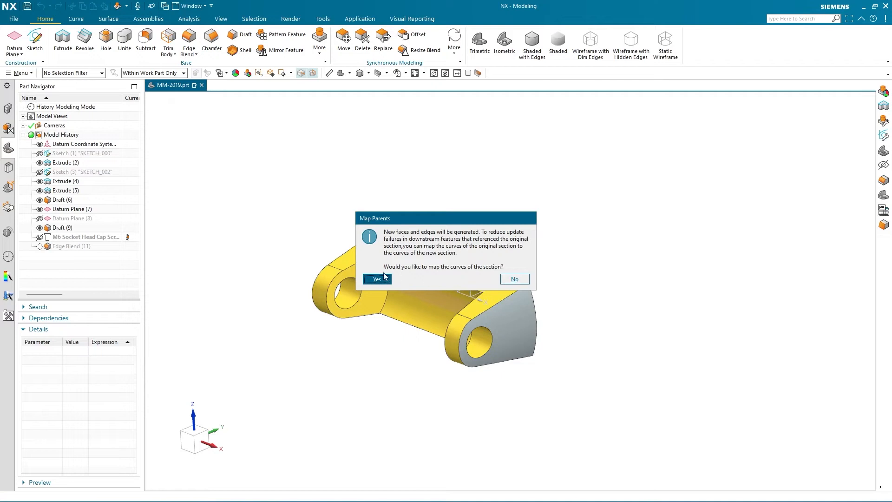
left_click(376, 279)
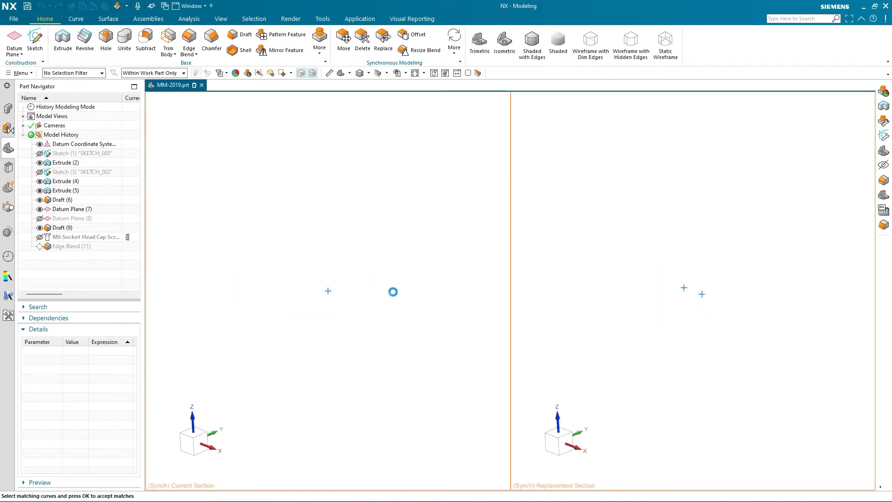
left_click(328, 291)
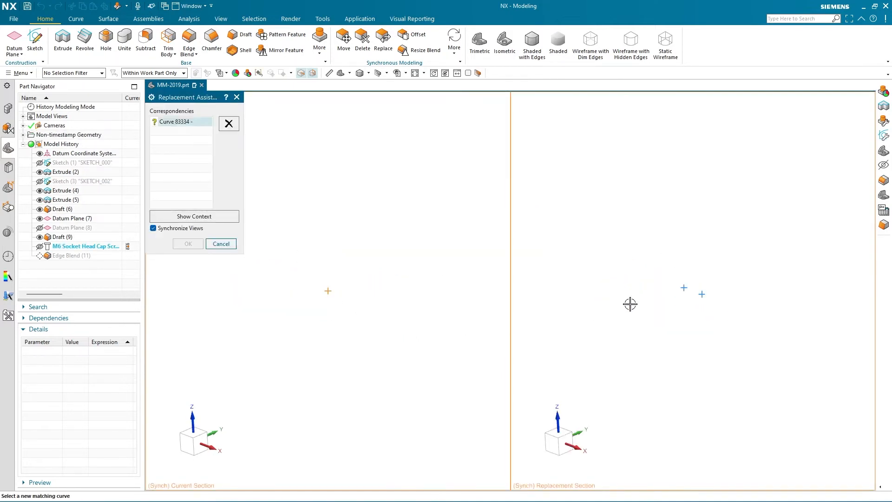
left_click(697, 292)
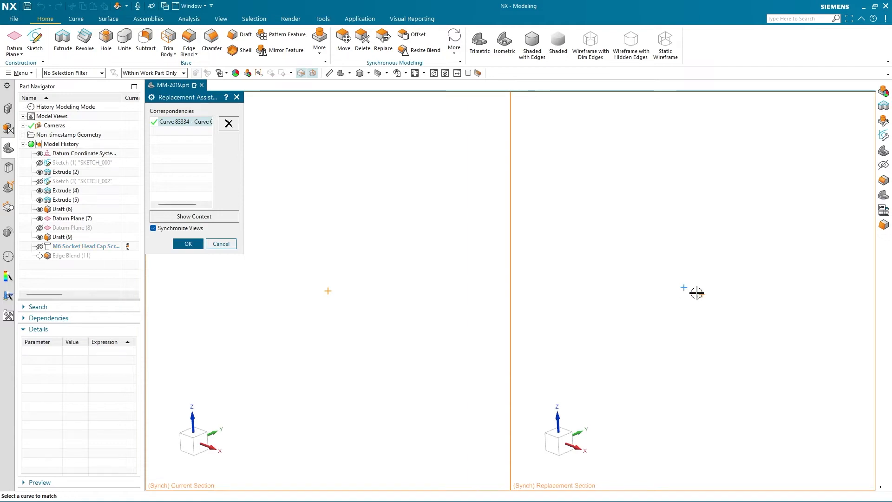
left_click(188, 243)
key("ctrl+f")
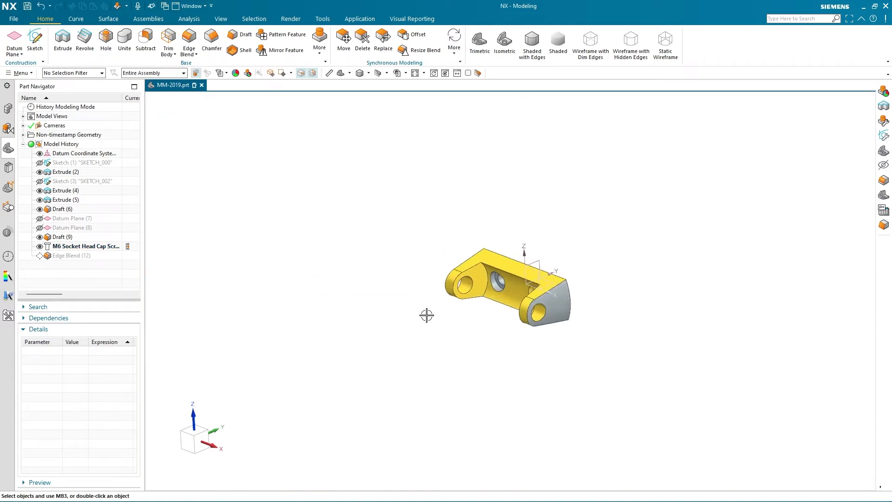
middle_click_drag(466, 384, 478, 378)
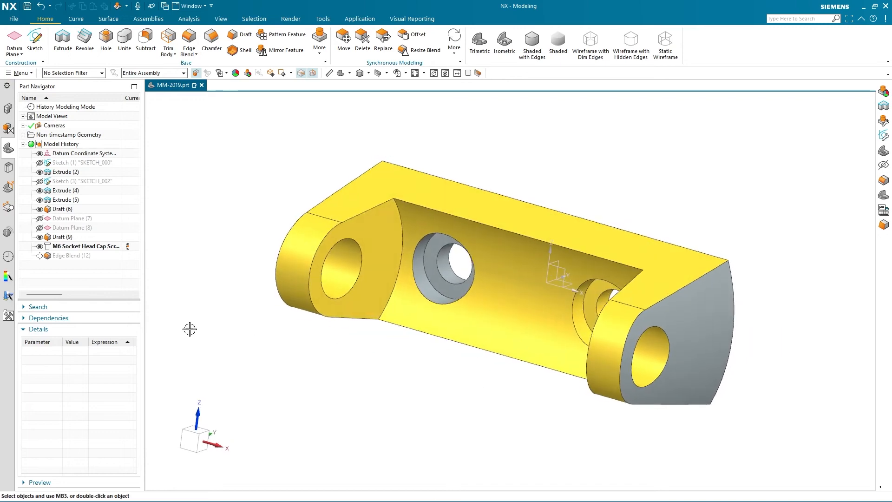
Restore the 2 mm edge blend, remove its missing edges and add the outer edge chains of both lugs
left_click(127, 256)
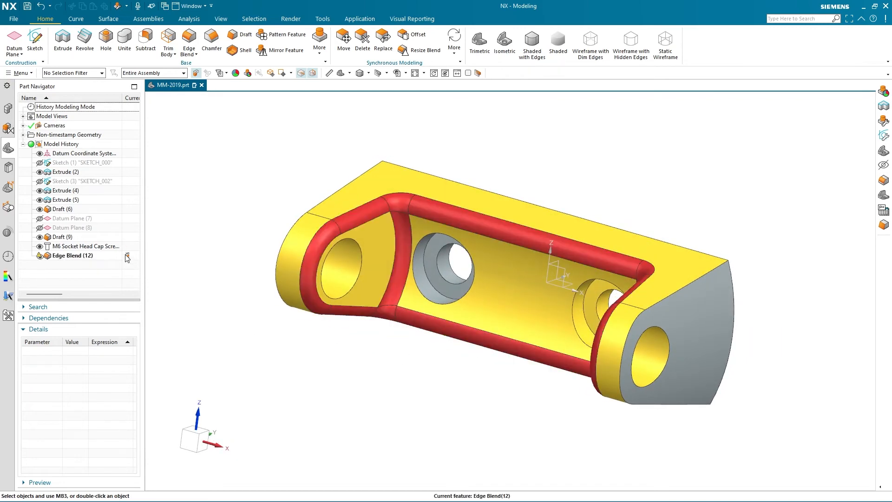
double_click(72, 255)
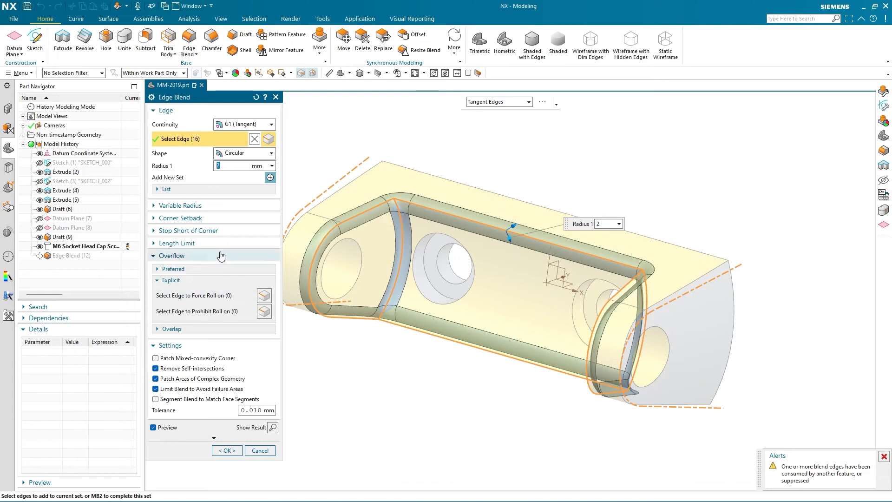
left_click(254, 139)
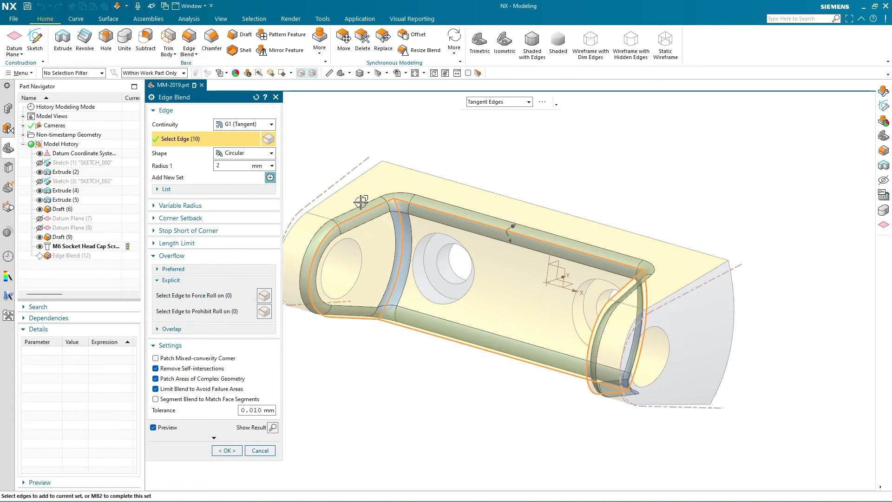
left_click(367, 171)
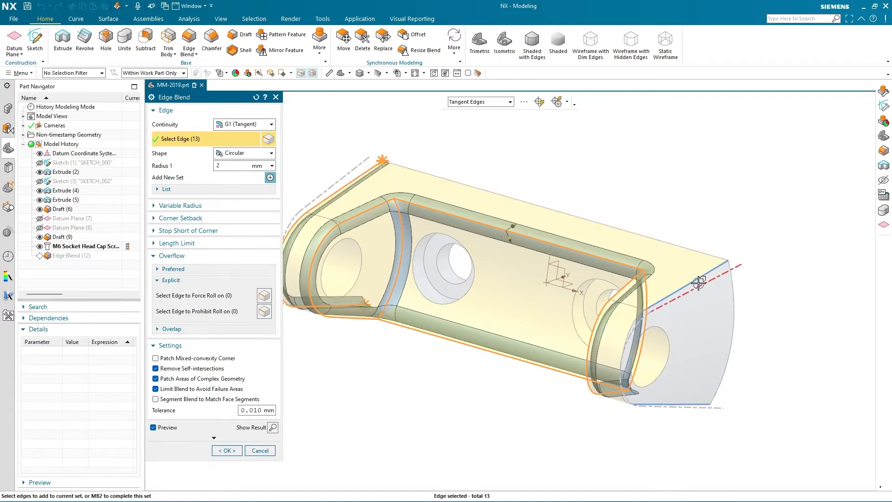
left_click(698, 282)
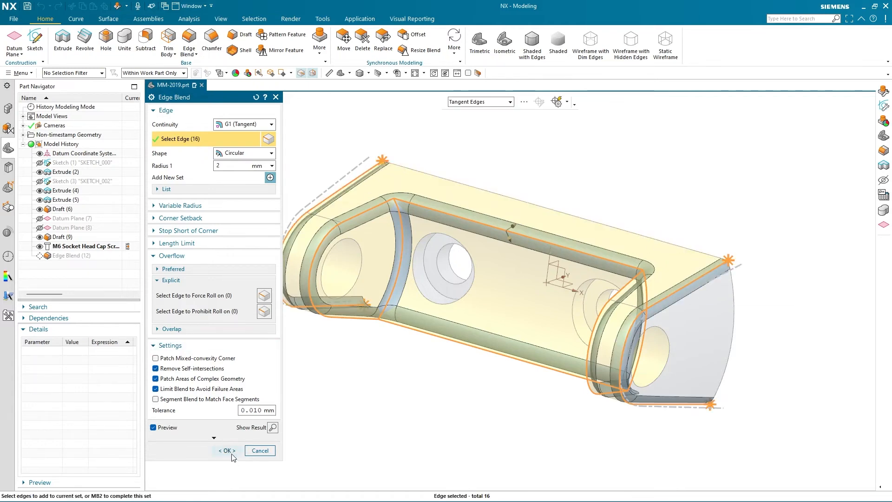
left_click(228, 451)
Assign a yellow face color to the extrudes, drafts and M6 screw clearance hole, leaving out the edge blend, and save the part
middle_click_drag(405, 418, 436, 392)
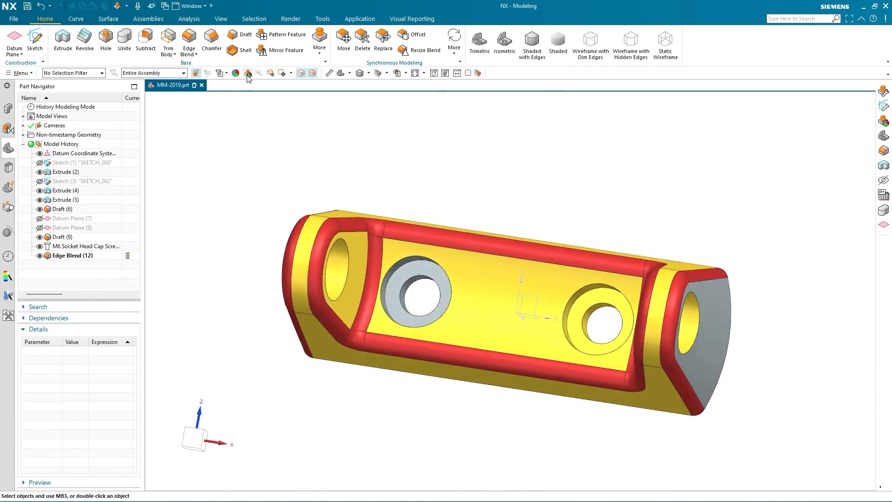
left_click(248, 74)
left_click_drag(181, 184, 191, 210)
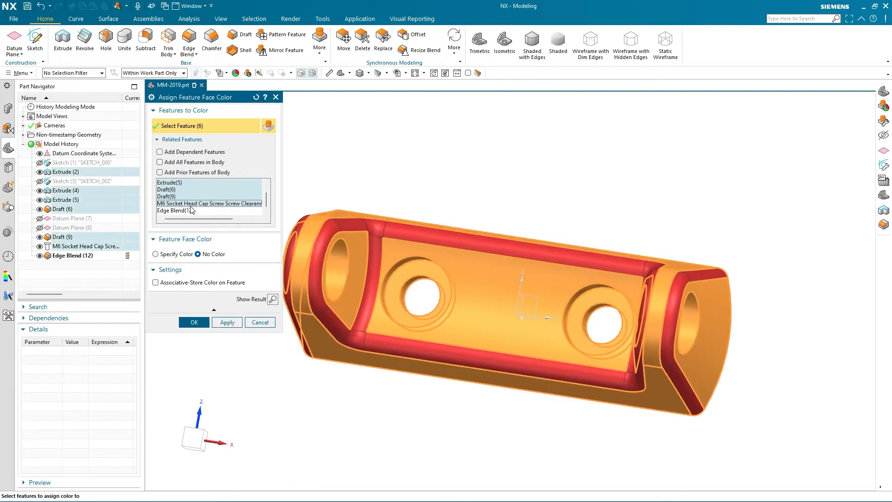
left_click(170, 254)
left_click(259, 265)
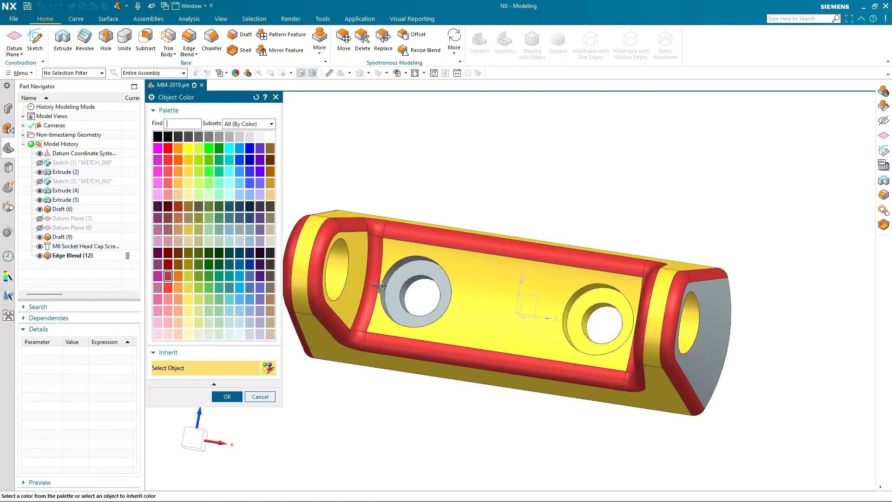
left_click(225, 396)
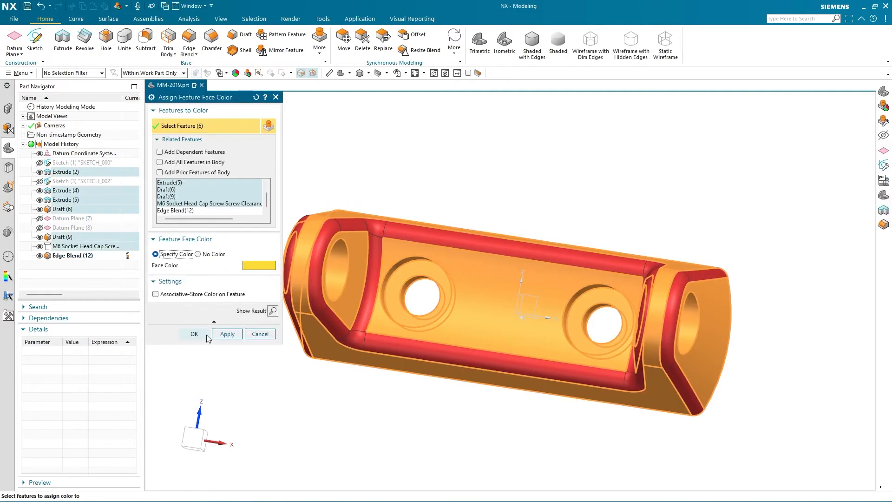
left_click(208, 335)
middle_click_drag(427, 433, 301, 315)
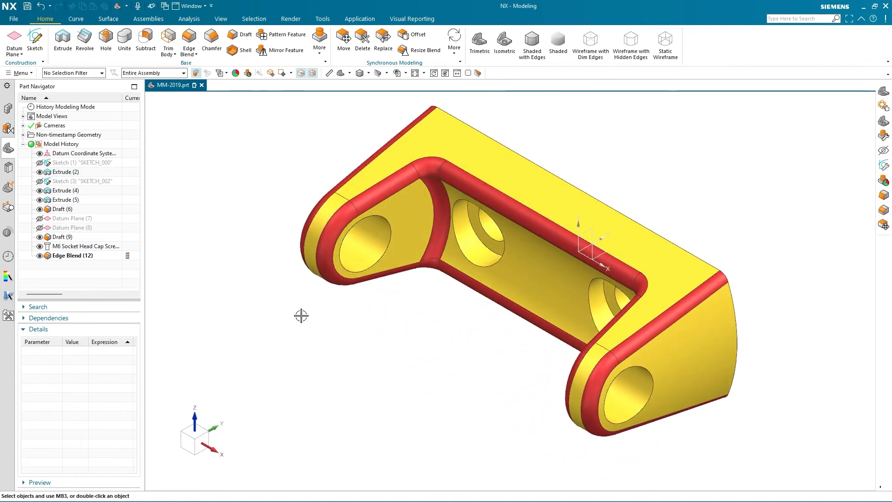
left_click(27, 6)
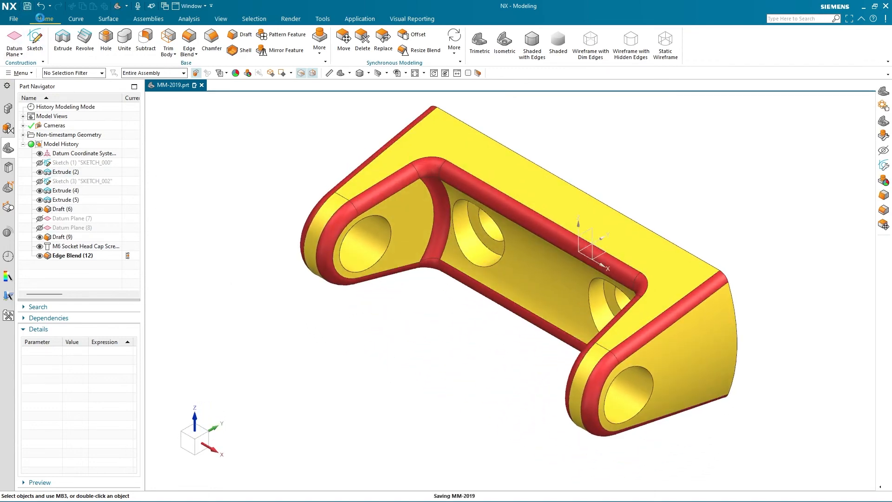
Assign the library material Steel to the bracket body
left_click(323, 18)
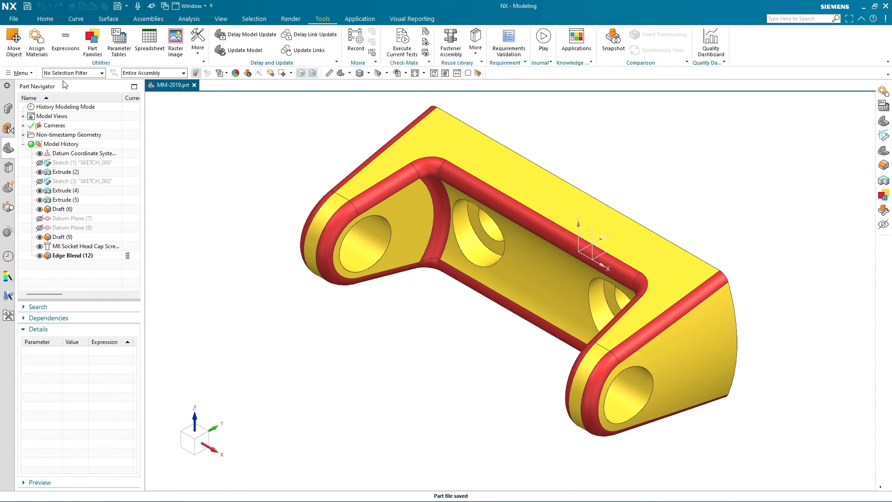
left_click(37, 42)
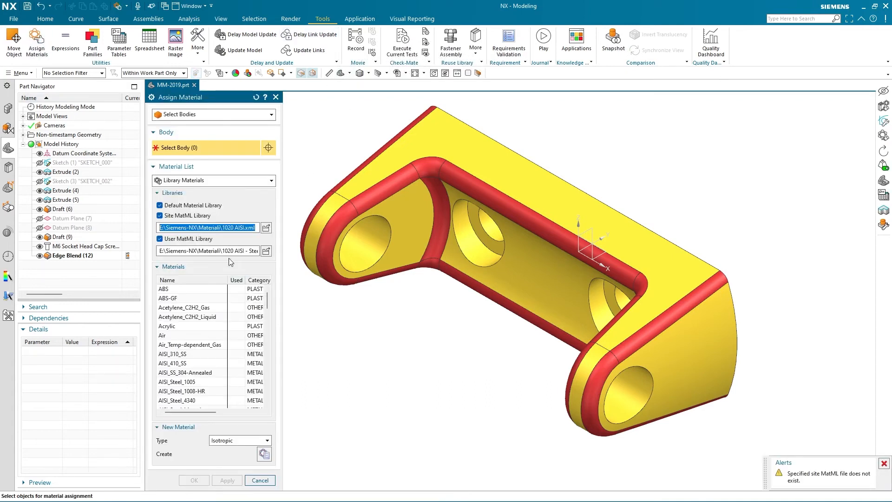
left_click(396, 177)
left_click_drag(268, 300, 265, 399)
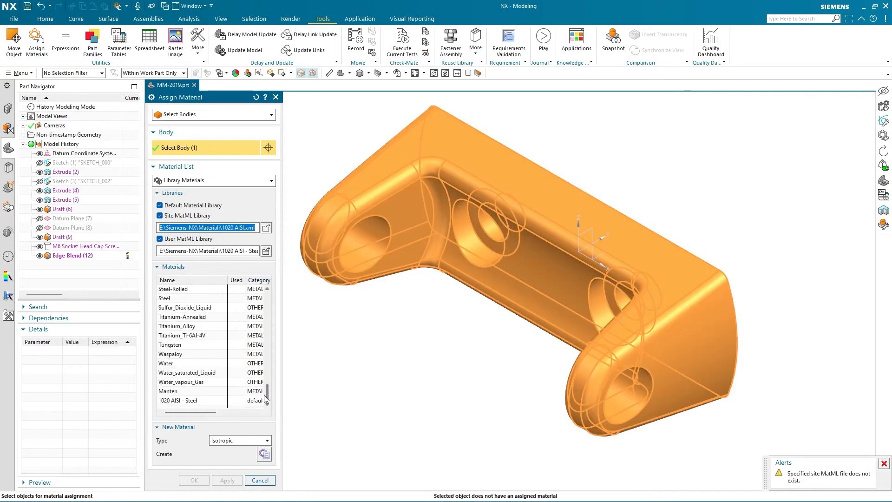
left_click(177, 302)
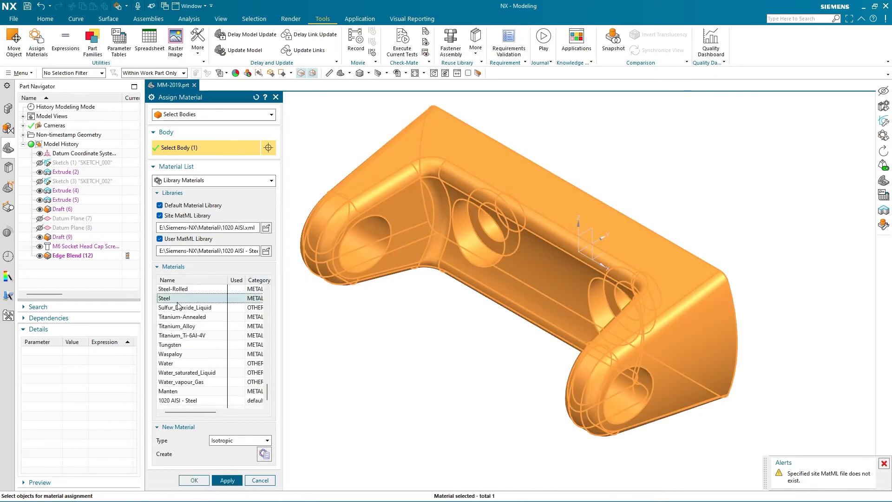
left_click(227, 480)
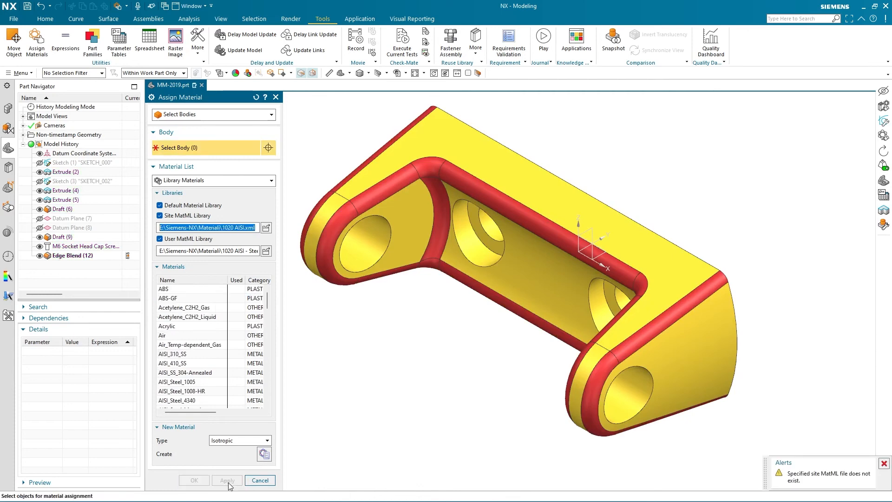
left_click(260, 480)
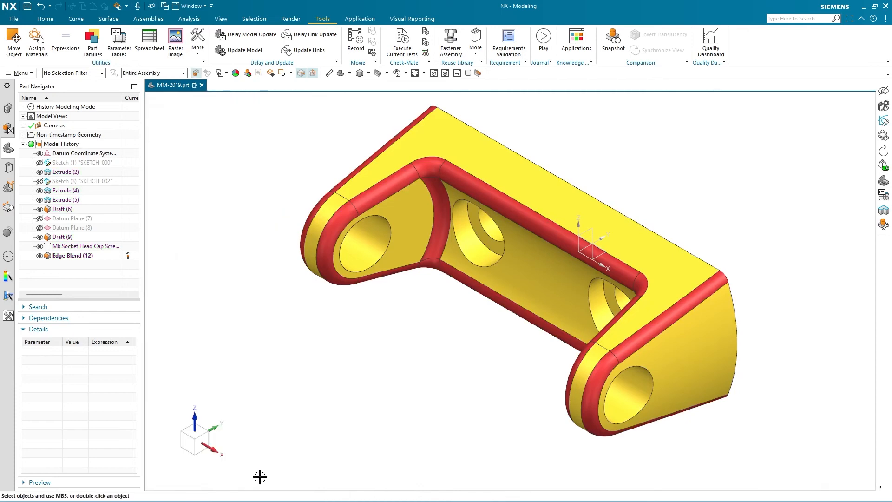
Start a Stress Wizard simulation with the Simcenter Nastran template, named Phase-2, in a new Sim folder inside MM-2019
left_click(8, 276)
left_click(54, 228)
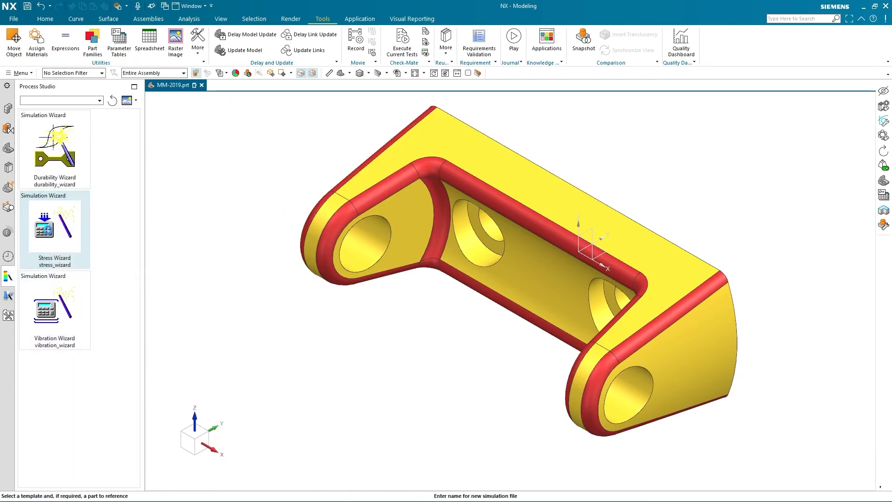
left_click(398, 416)
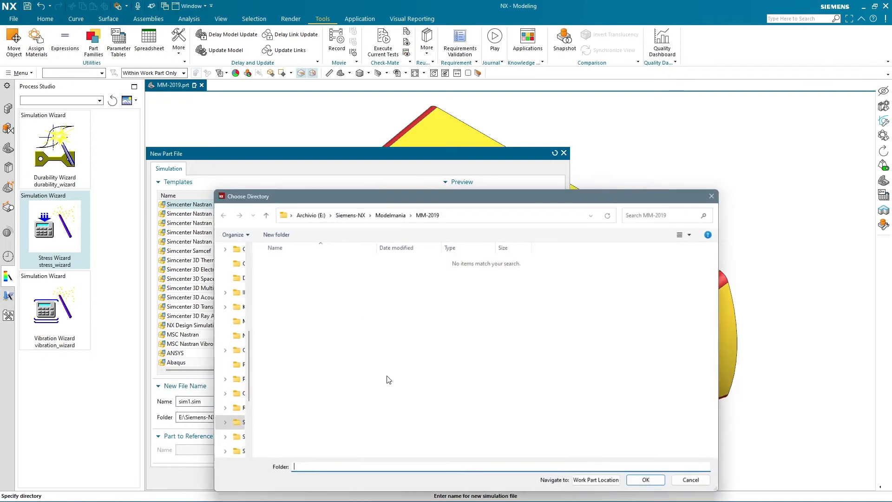
left_click(271, 231)
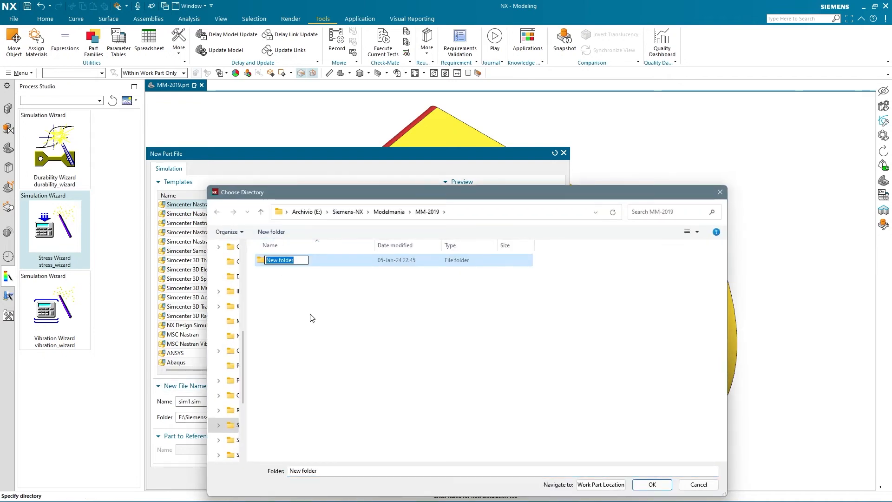
type("Sim")
key("Return")
key("Return")
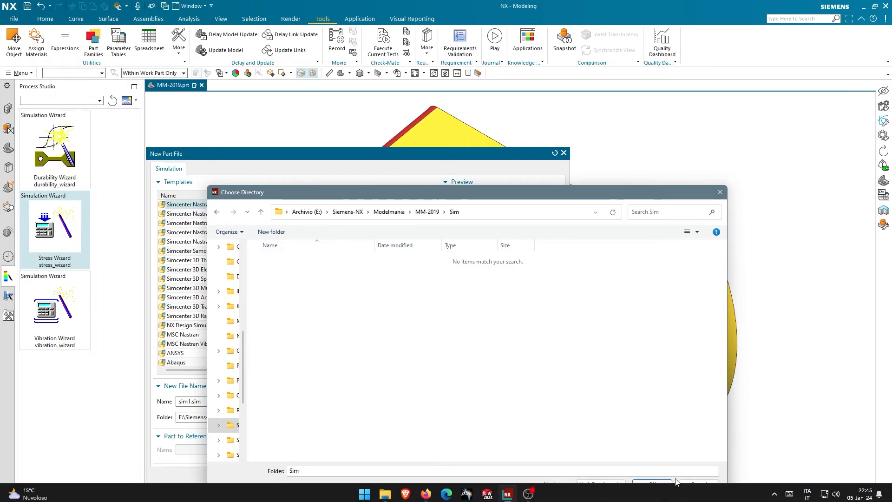
left_click(652, 485)
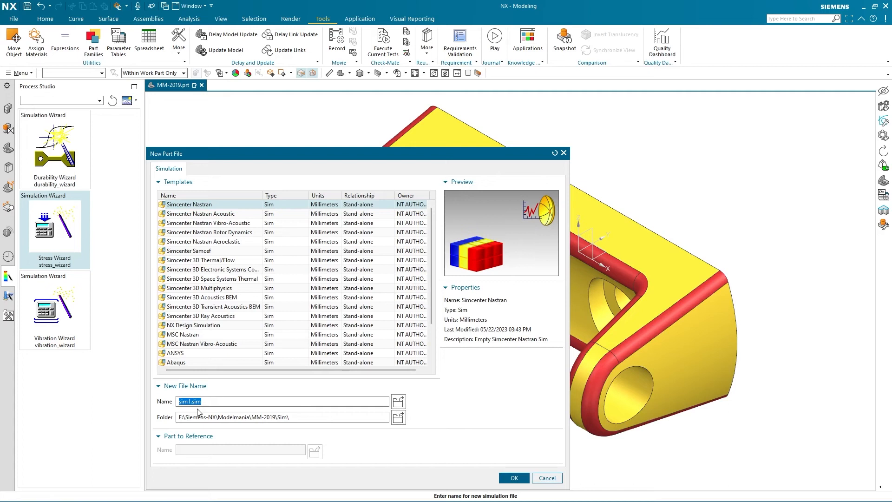
type("Phase-2")
key("Return")
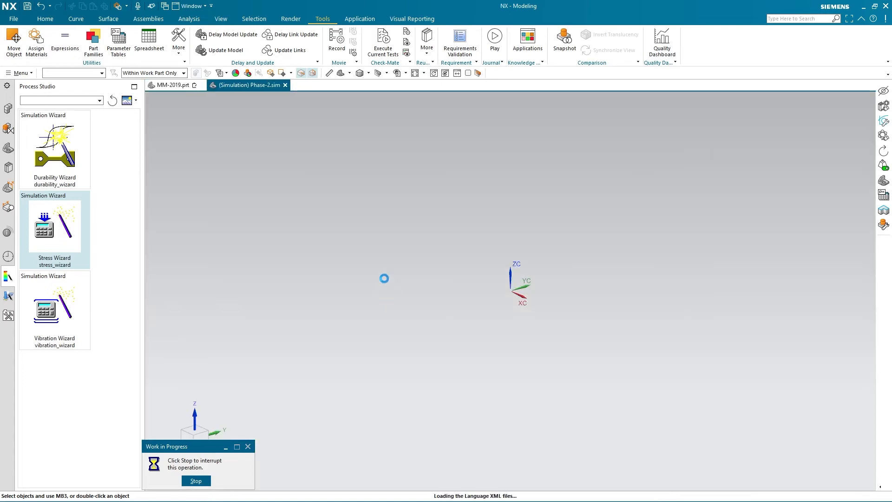
Select the bracket body as the solid model for the stress analysis and continue to the loads
scroll(850, 346, "down", 1)
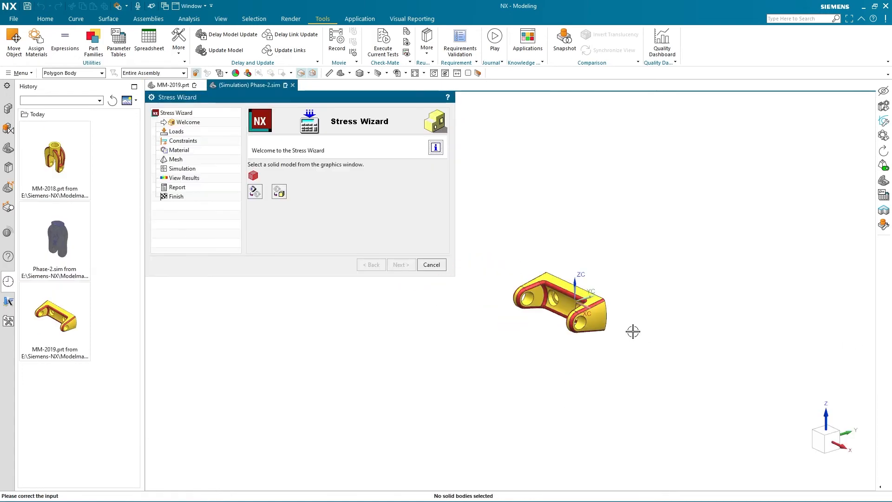
scroll(545, 307, "up", 5)
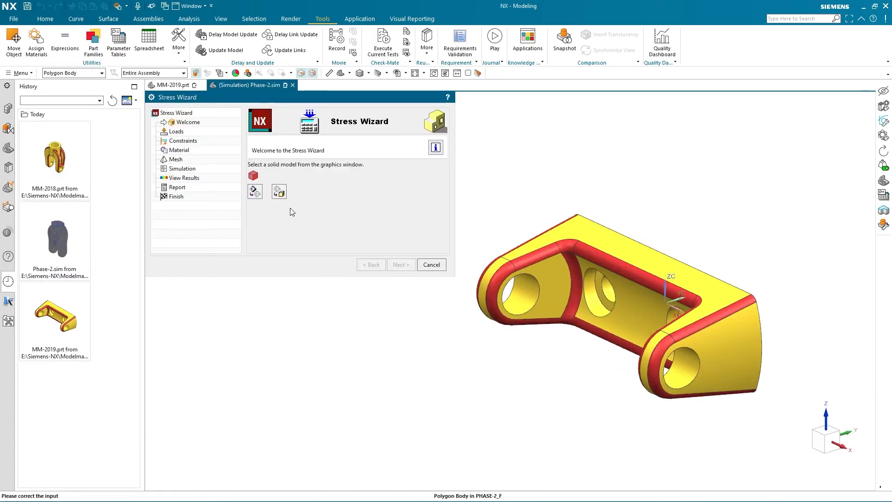
left_click(569, 239)
left_click(399, 266)
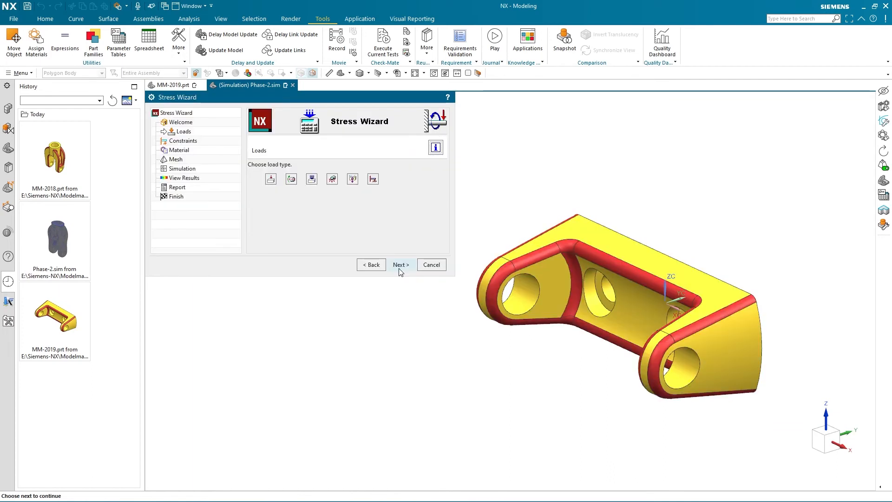
Apply a 1000 N force along ZC to the hole face of the lug on the negative X side
left_click(272, 180)
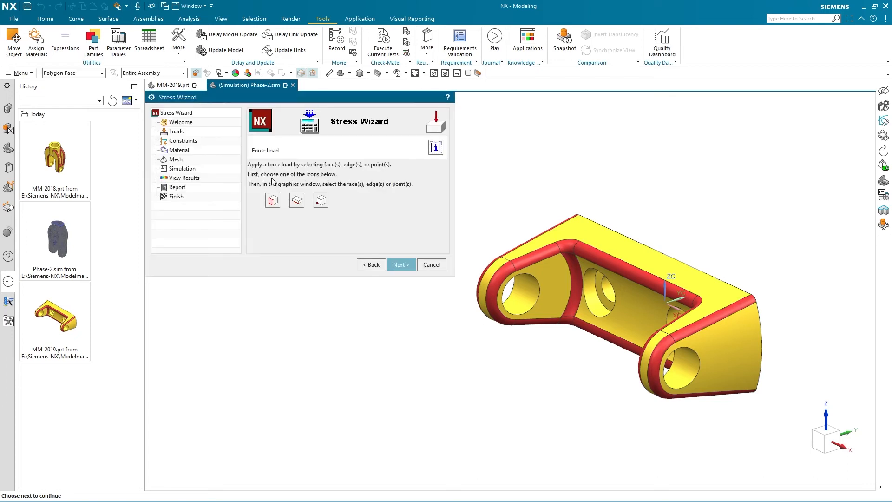
left_click(526, 298)
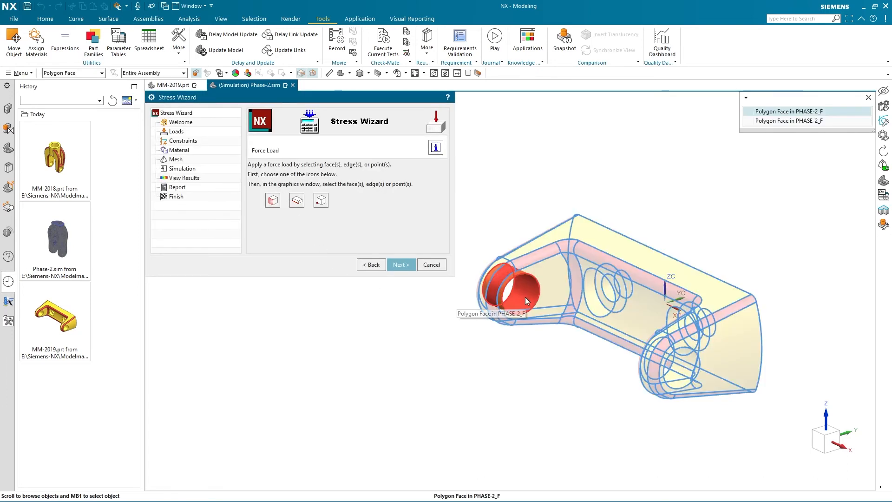
left_click(792, 112)
left_click(403, 258)
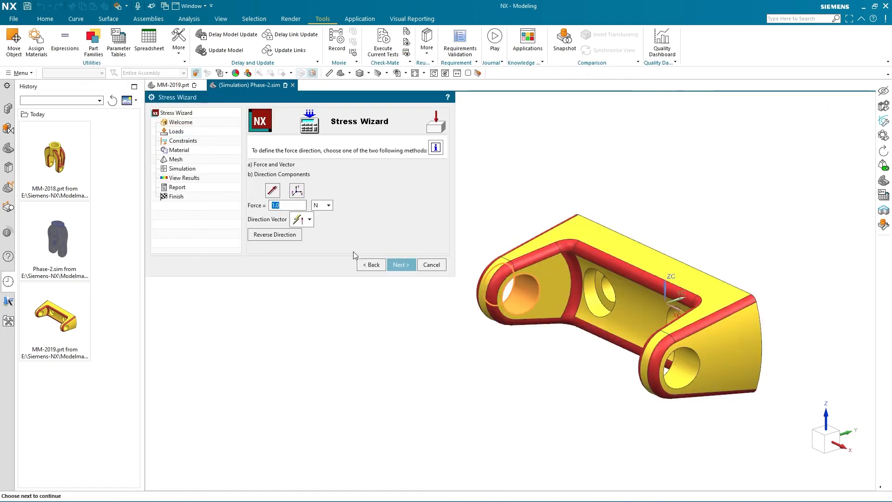
type("1000")
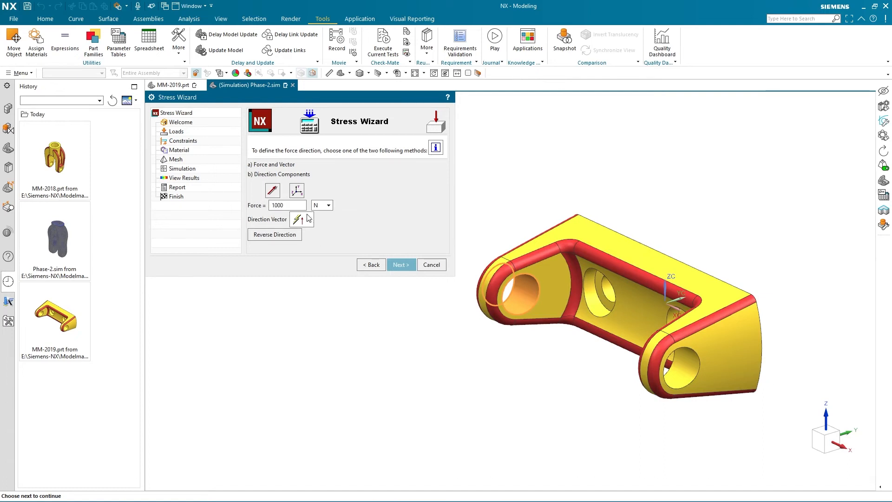
left_click(309, 219)
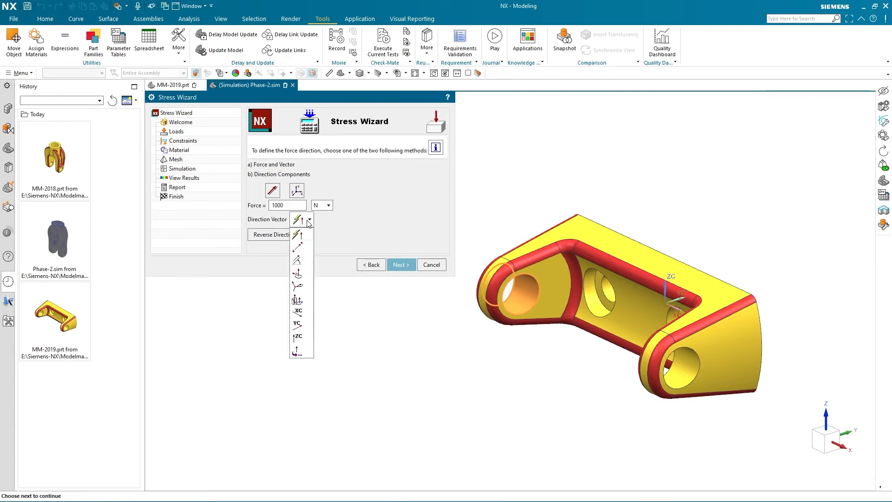
left_click(298, 337)
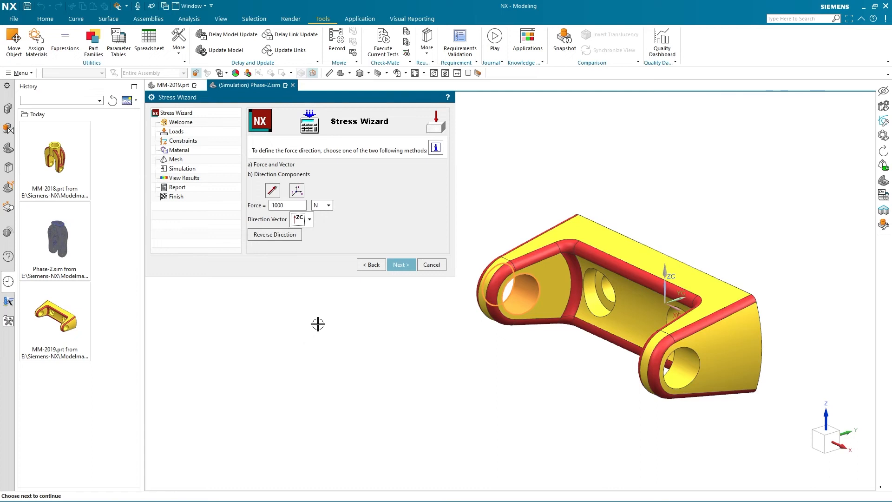
left_click(401, 264)
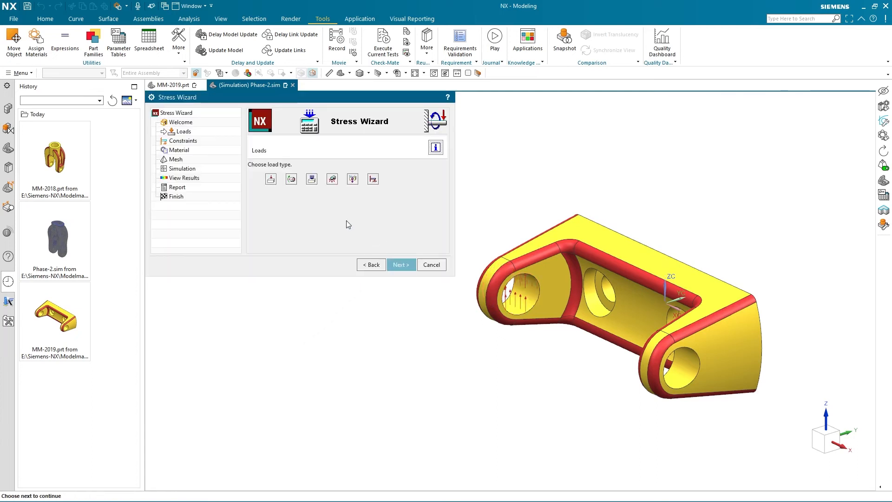
Apply a second 1000 N force along ZC to the hole face of the positive X lug and finish the loads
left_click(272, 180)
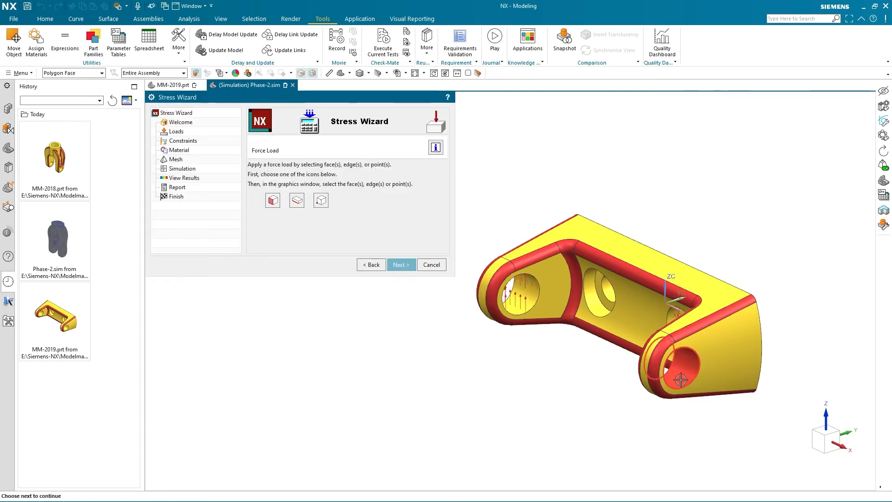
left_click(407, 265)
left_click(309, 220)
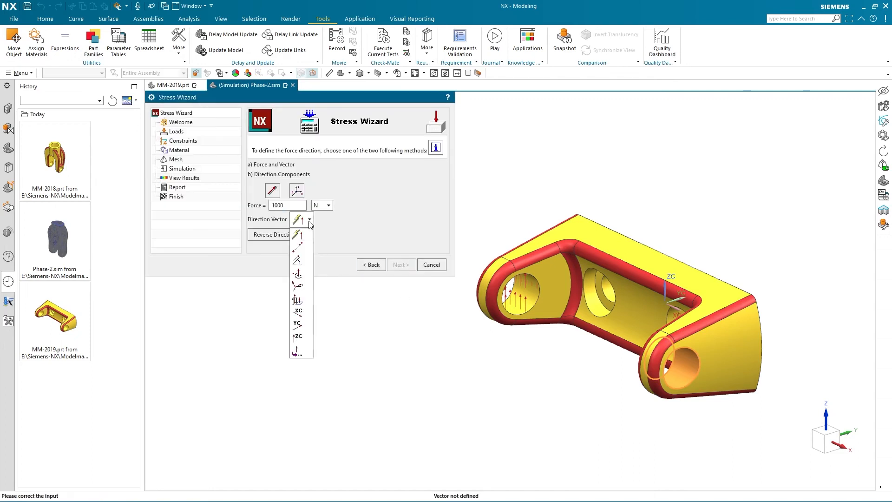
left_click(301, 335)
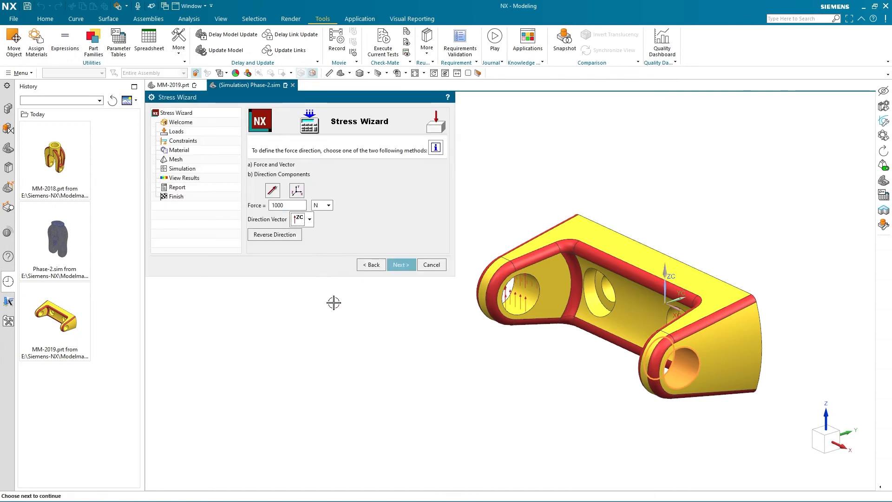
left_click(401, 265)
left_click(398, 267)
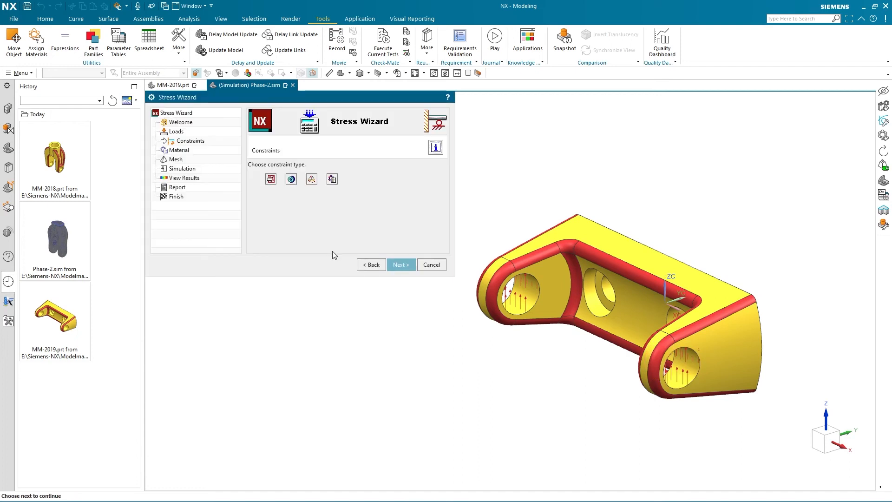
Apply a fixed constraint to the bracket's flat back face and finish the constraints
left_click(271, 180)
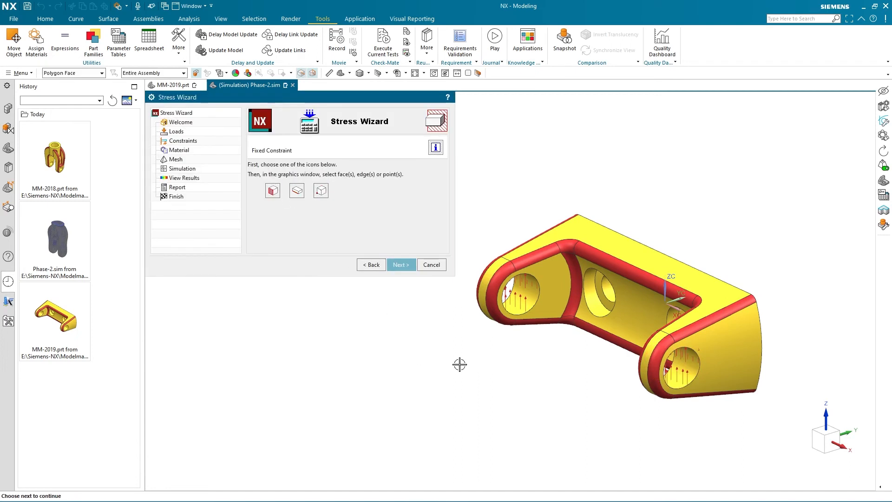
middle_click_drag(505, 356, 527, 389)
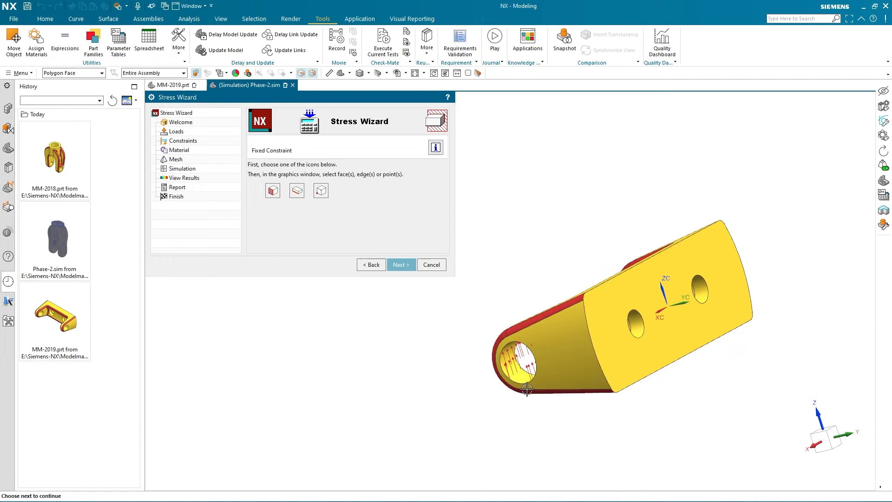
left_click(684, 334)
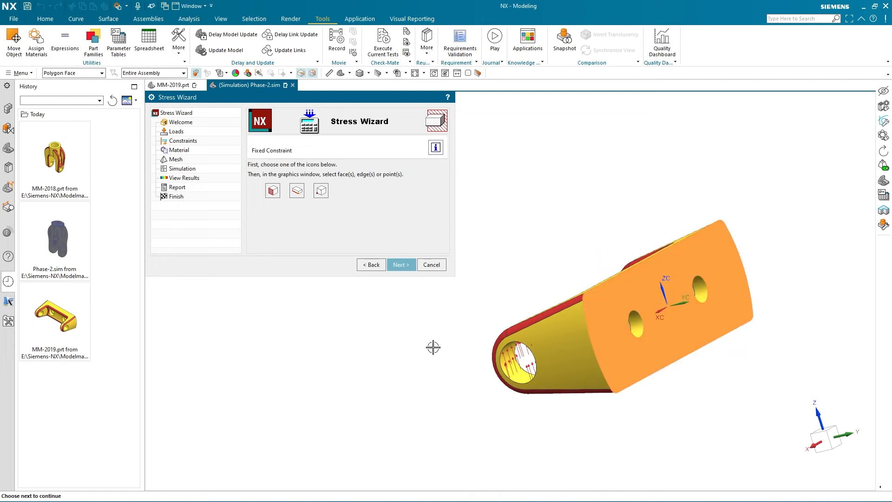
left_click(402, 265)
left_click(409, 267)
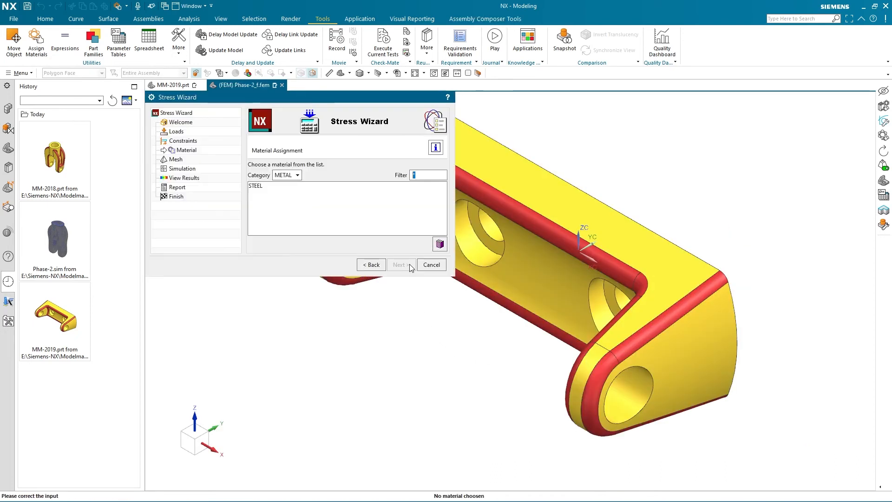
Assign STEEL as the analysis material and mesh the body with an element size of 5
left_click(261, 186)
left_click(392, 266)
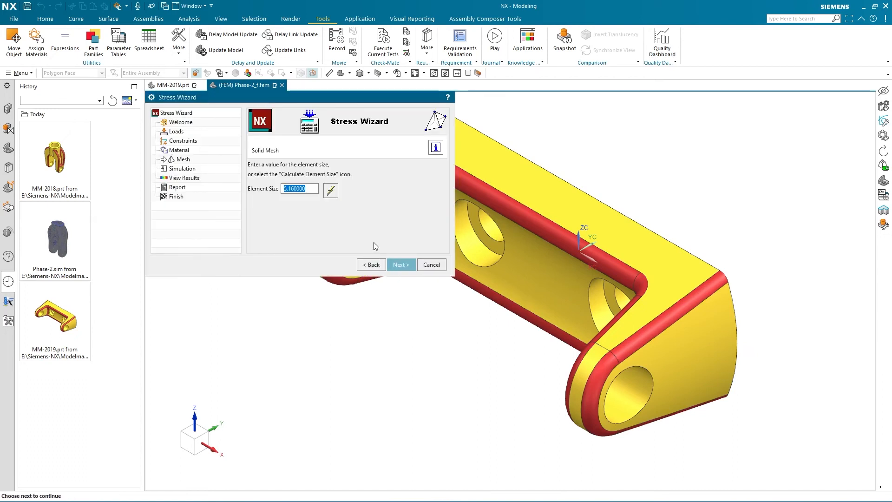
type("5")
left_click(400, 265)
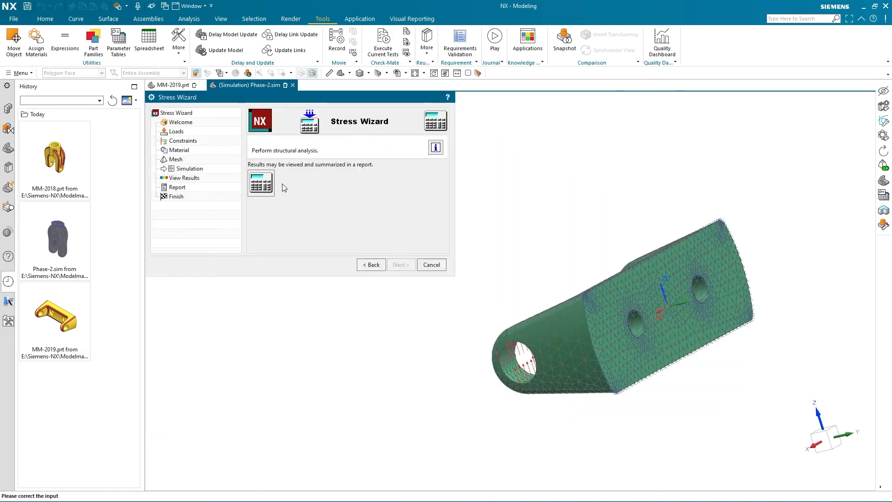
Run the structural analysis without reviewing all solver messages, and display the unitless result plot on the bracket
left_click(261, 182)
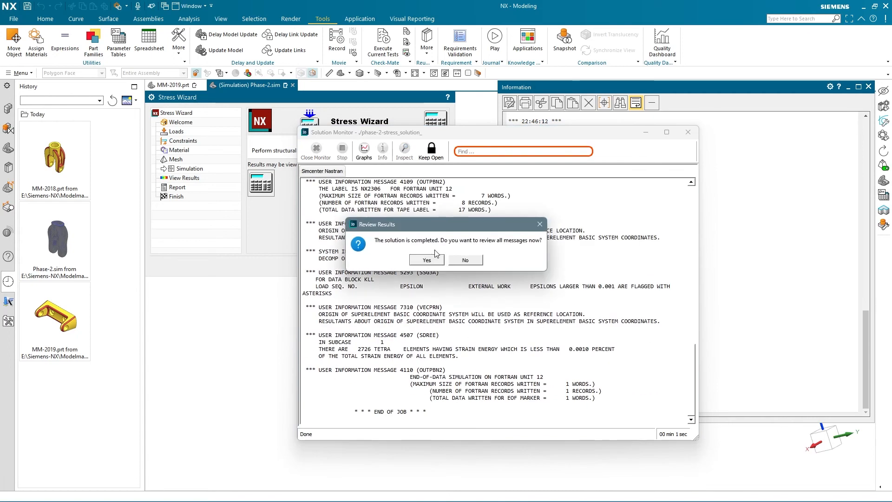
left_click(465, 261)
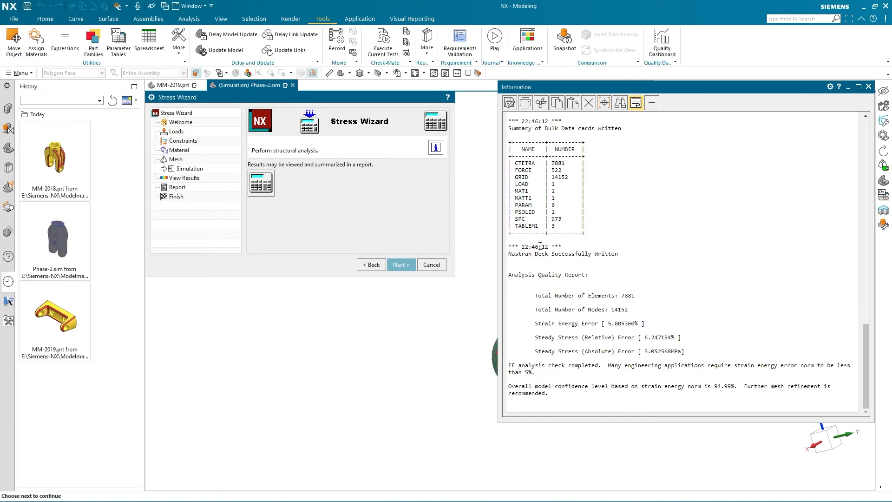
left_click(868, 87)
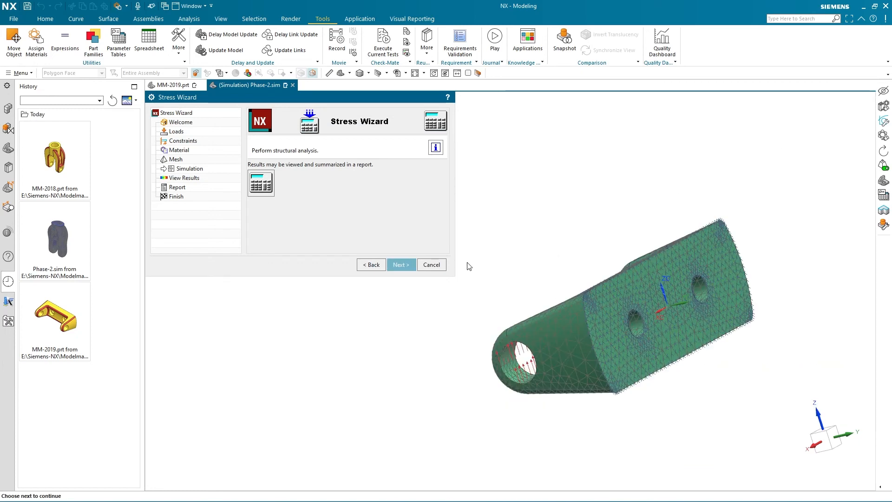
left_click(406, 264)
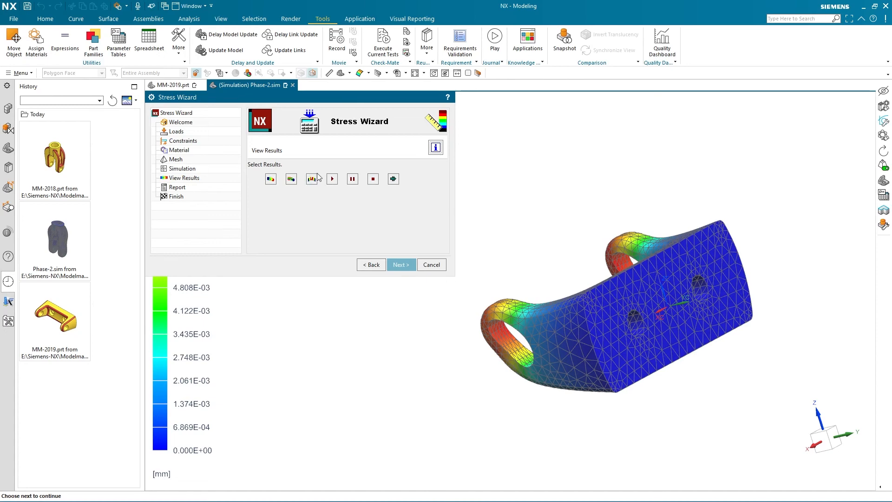
left_click(312, 181)
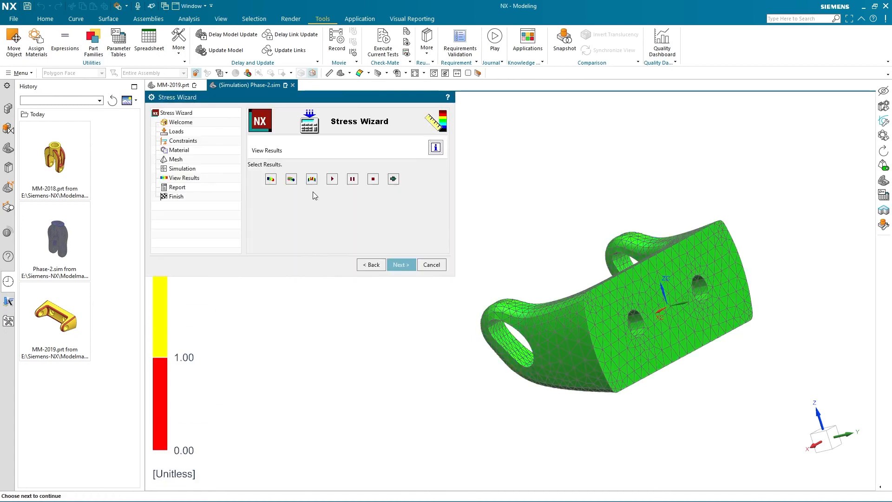
Generate the analysis report and finish the Stress Wizard
left_click(395, 261)
left_click(271, 190)
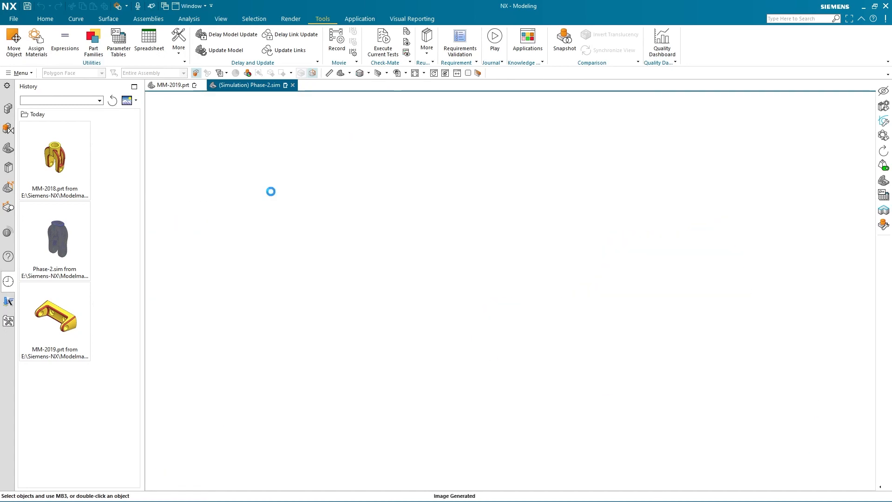
left_click(399, 264)
left_click(401, 264)
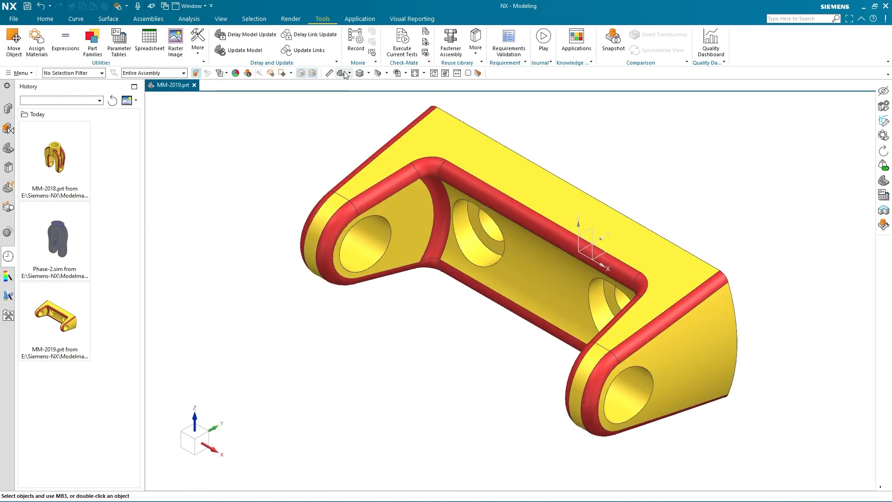
Switch the bracket part to the Pre/Post application and open the Phase-2 simulation
left_click(360, 19)
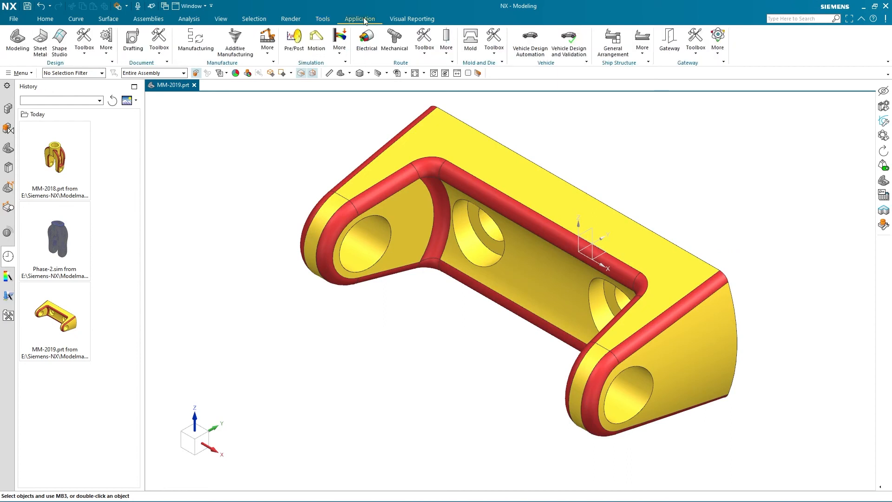
left_click(301, 37)
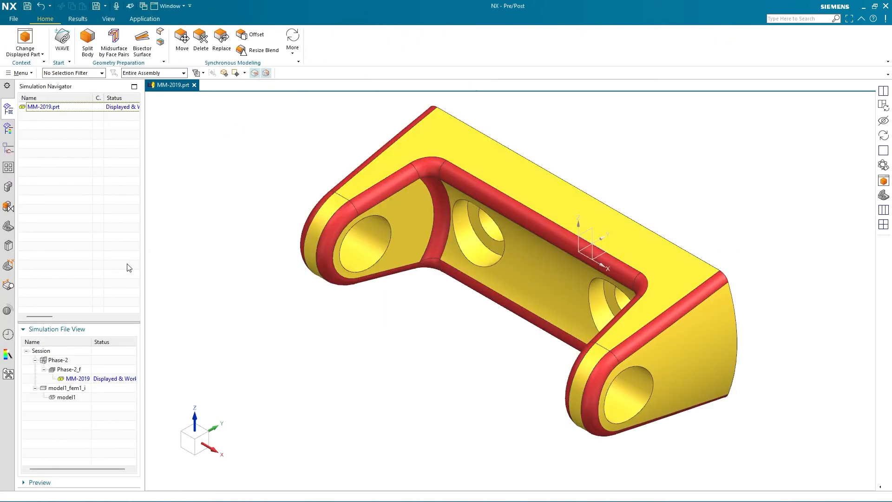
double_click(61, 359)
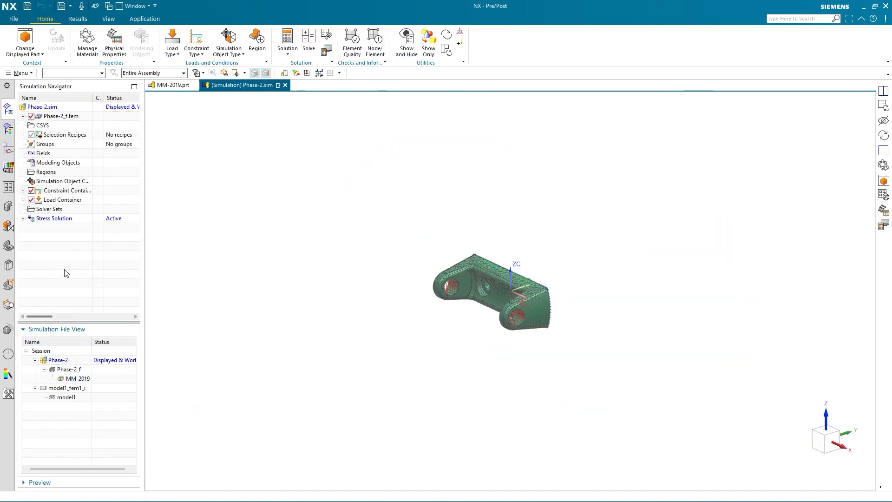
Load the Stress Solution results for post-processing and expand the list of Structural result types
left_click(23, 218)
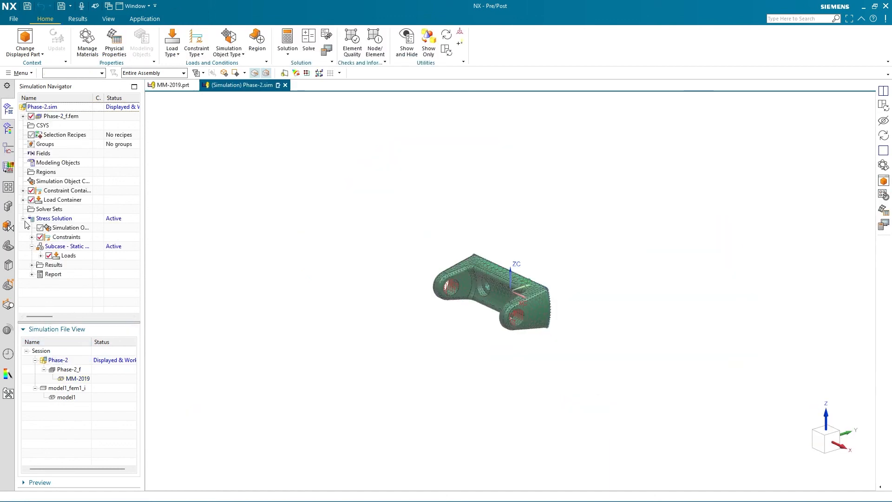
double_click(56, 275)
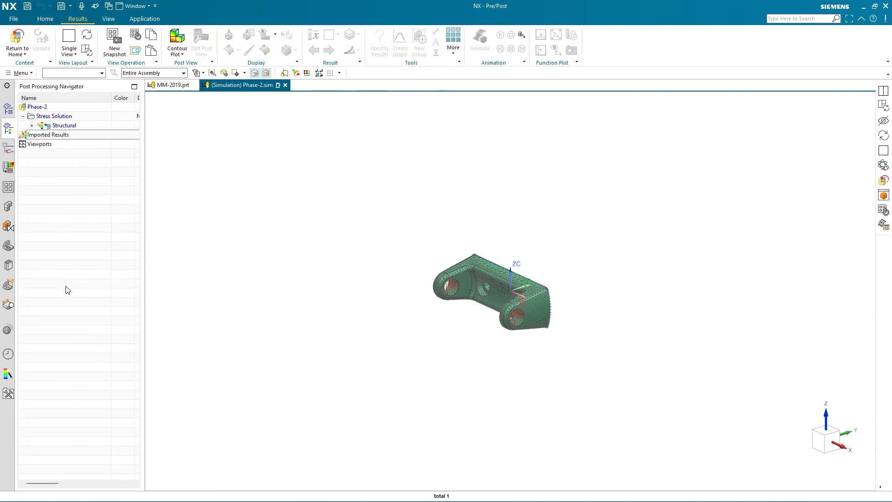
left_click(31, 126)
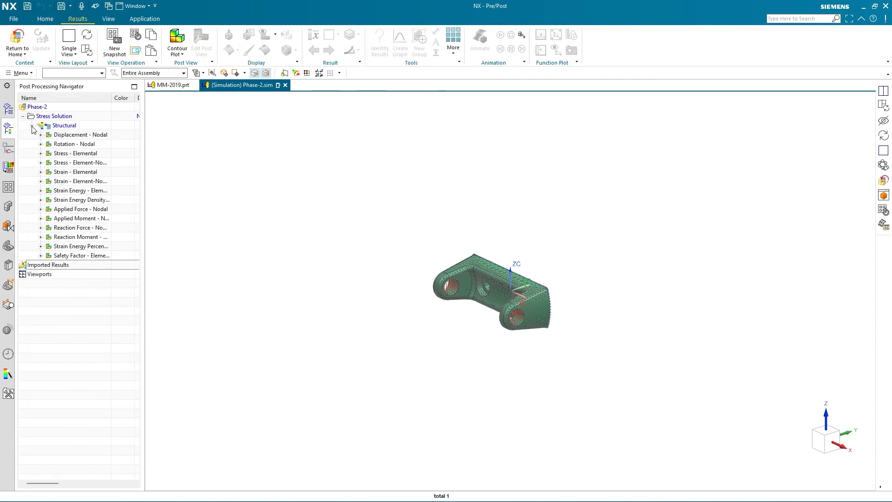
Arrange the view layout side by side and plot the Displacement - Nodal result in the first viewport
left_click(72, 53)
left_click(83, 69)
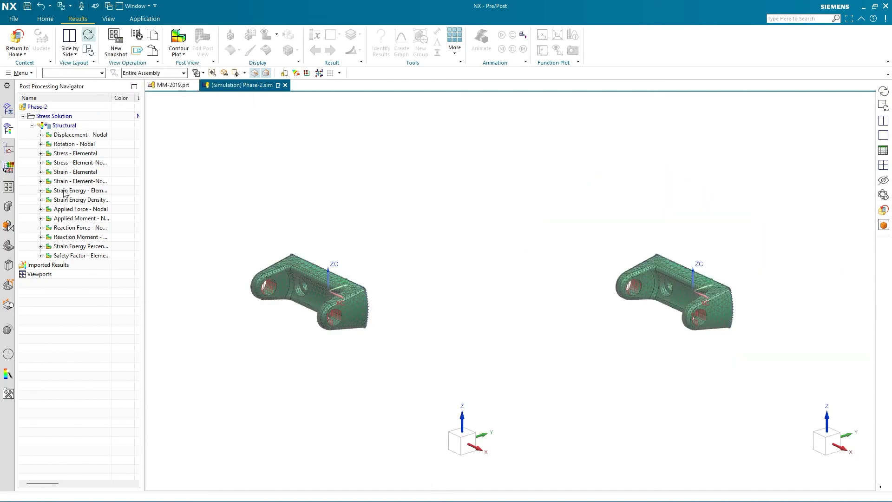
right_click(79, 135)
left_click(96, 143)
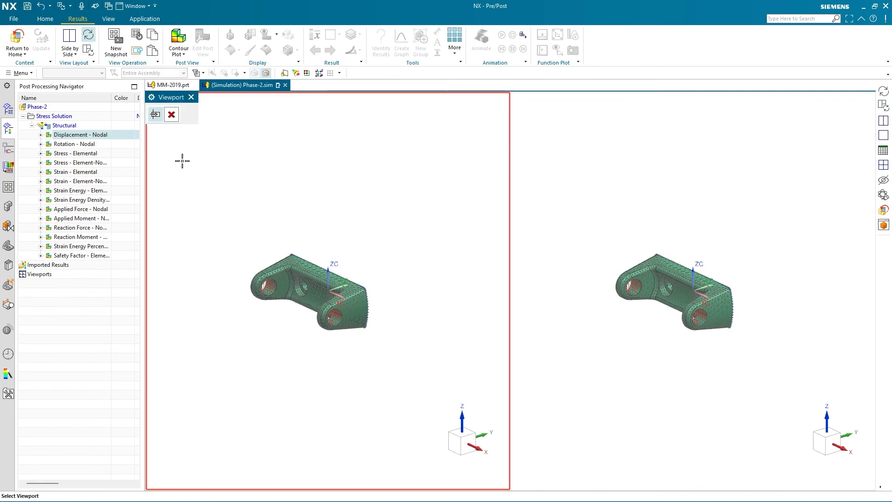
left_click(181, 164)
Create a new plot of the Safety Factor - Element-Nodal result in the empty second viewport
right_click(81, 256)
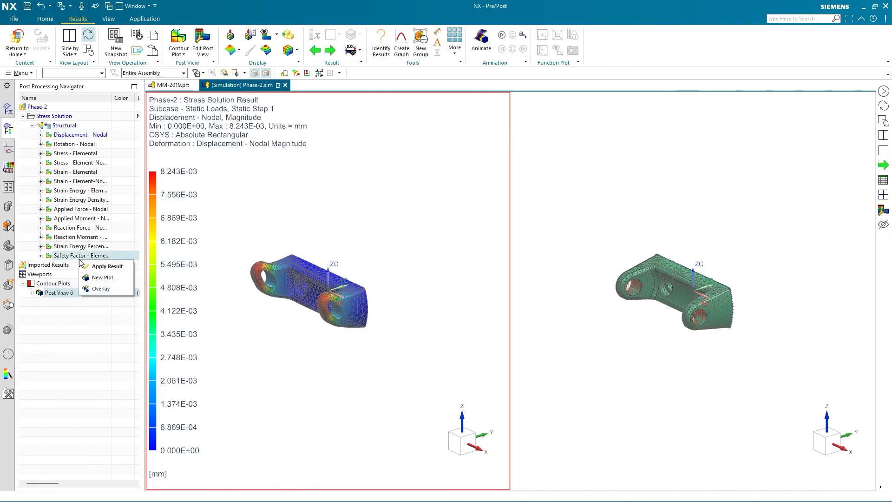
left_click(101, 278)
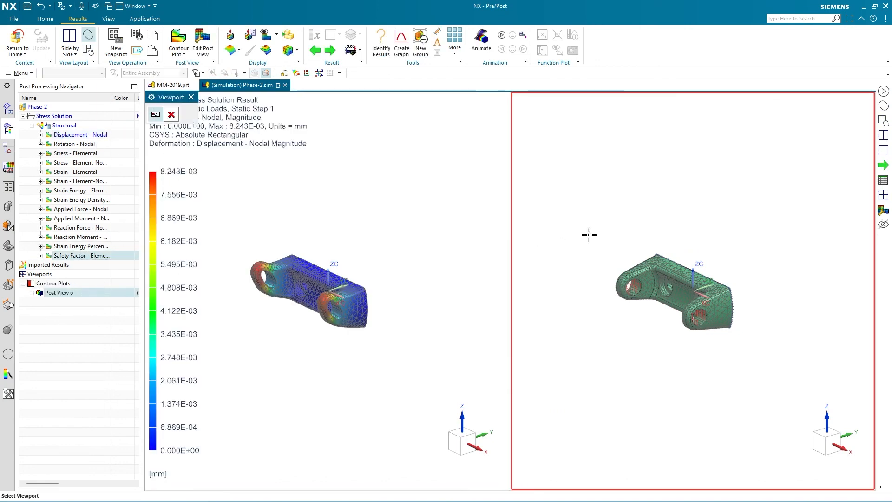
left_click(610, 232)
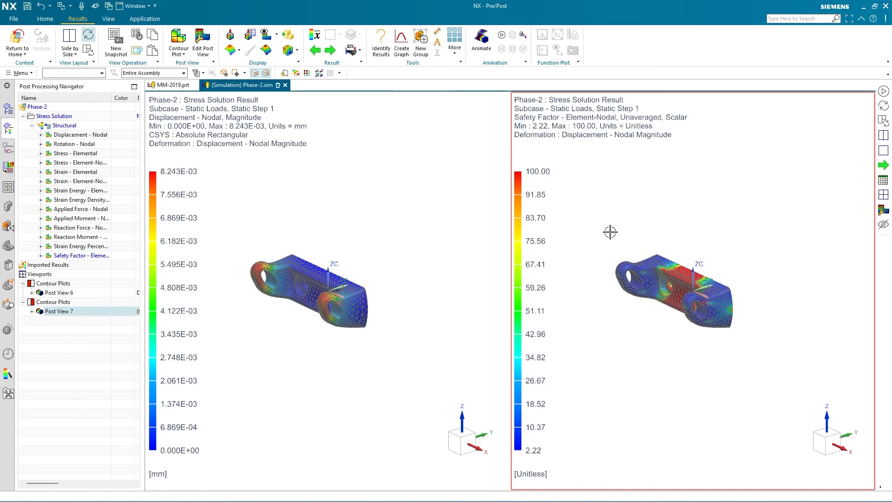
Fit the bracket in the viewports, then play and stop the animation of the displacement plot
left_click(422, 242)
key("ctrl+f")
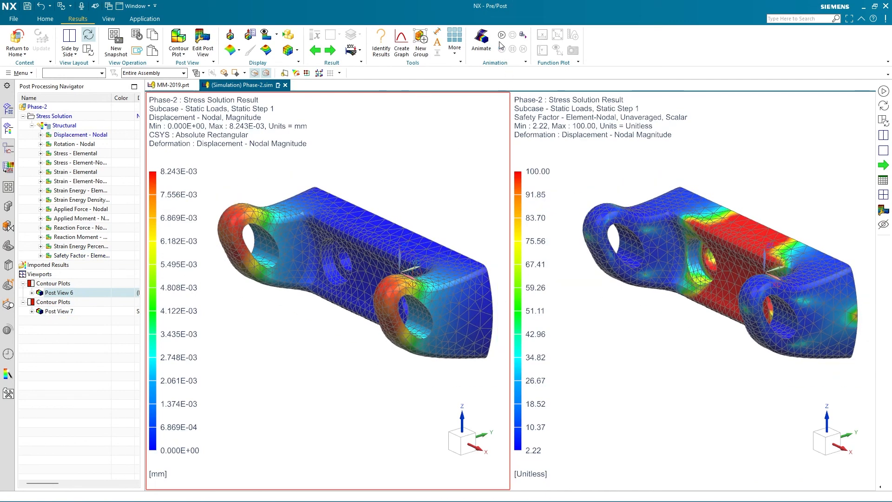
left_click(501, 37)
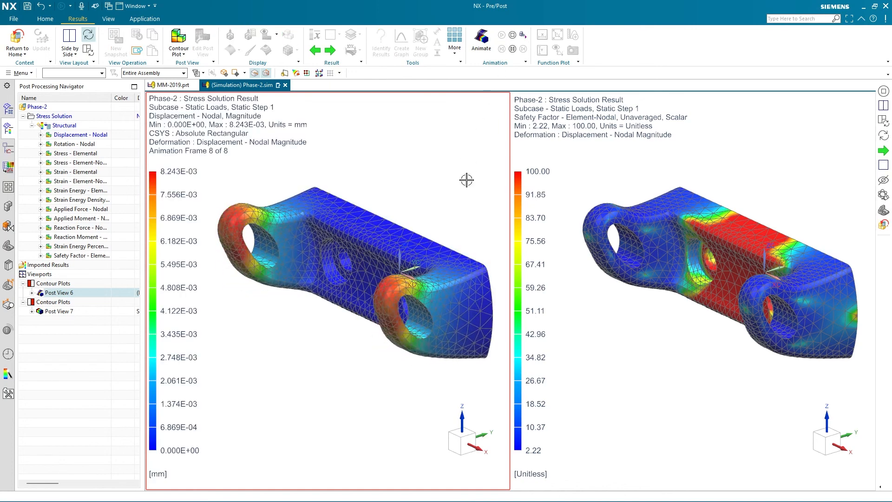
left_click(512, 35)
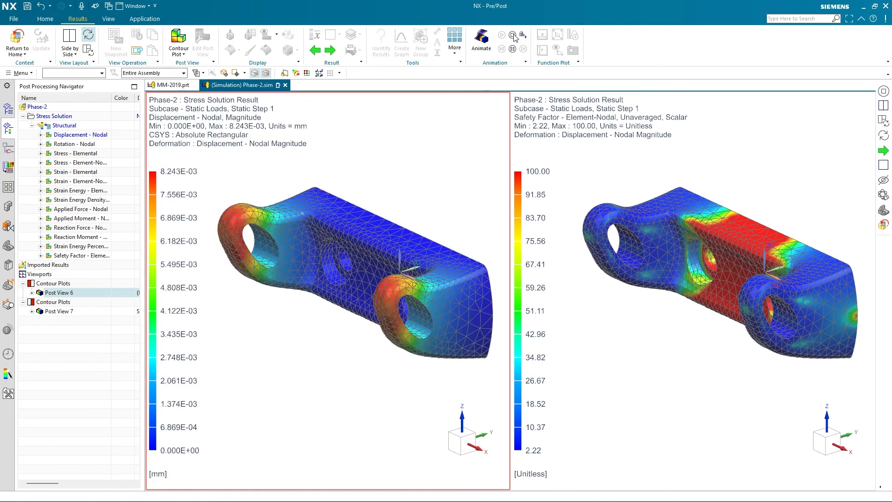
Play and stop the animation of the safety factor plot
left_click(591, 183)
left_click(501, 36)
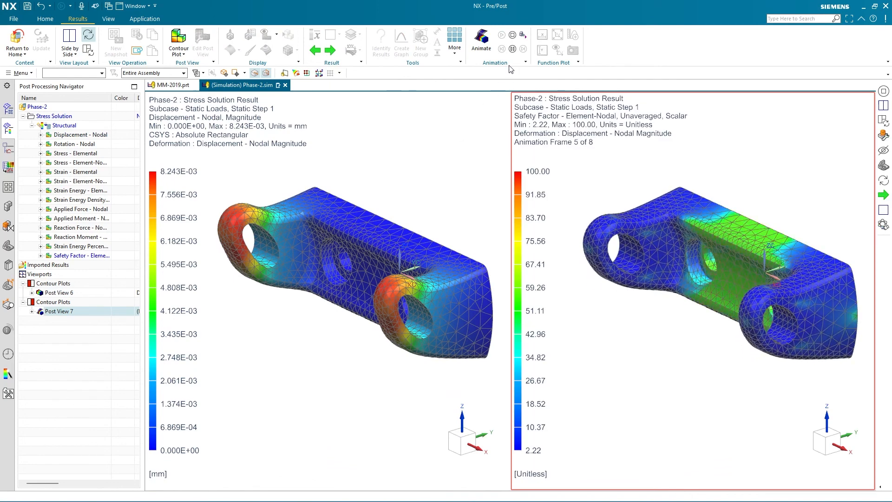
left_click(515, 36)
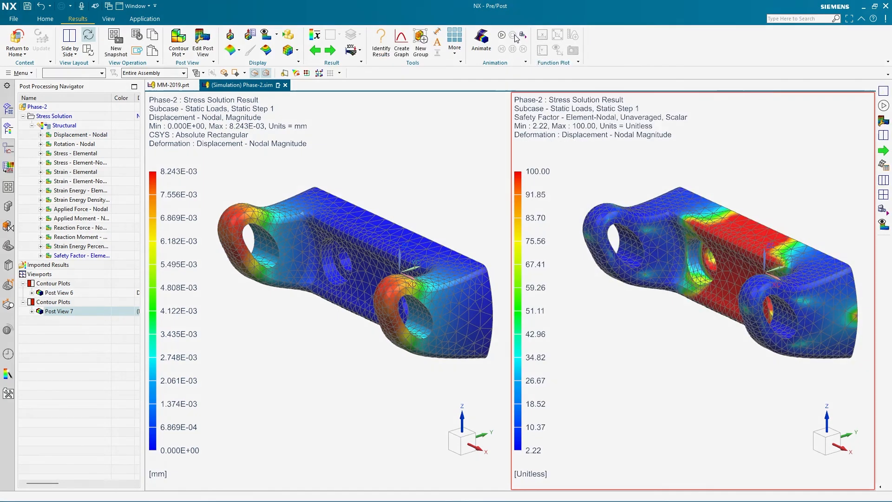